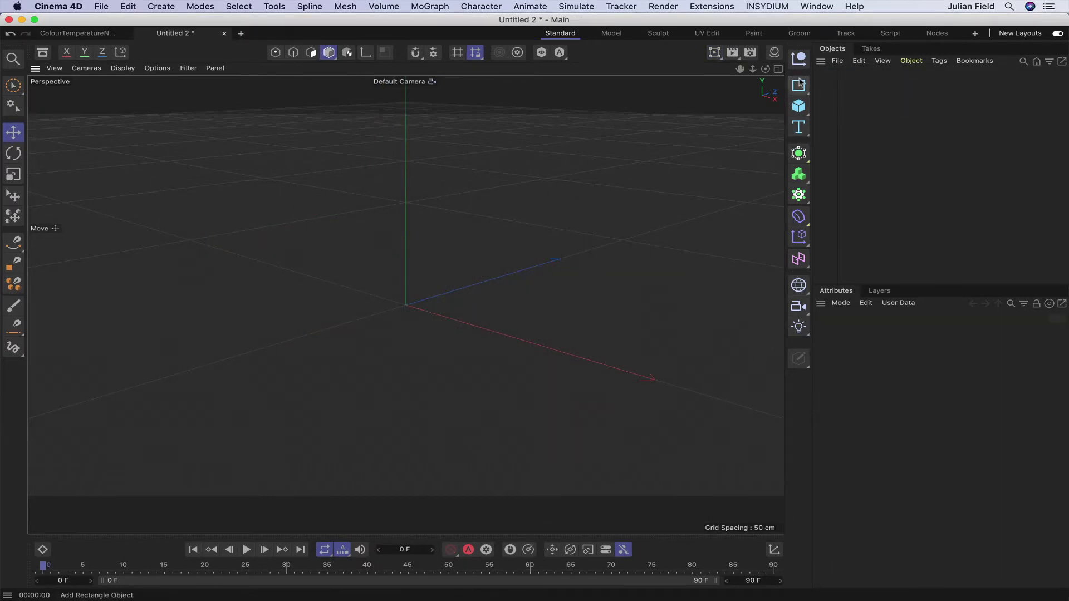
# Add an H Profile spline with b width 80 cm in the ZY plane, and place it in an Extrude.
pyautogui.click(798, 85)
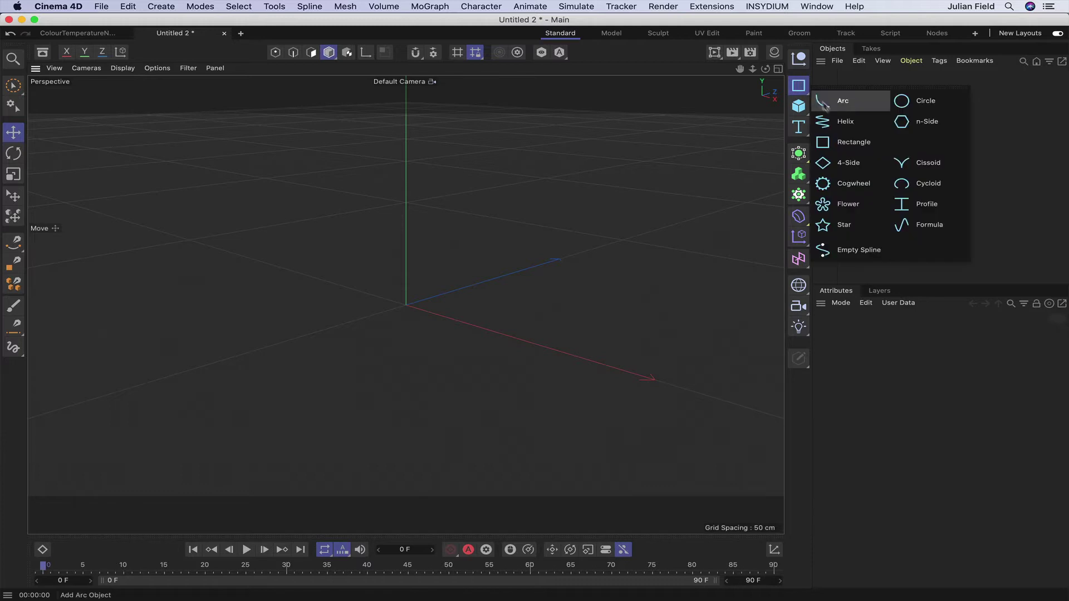
pyautogui.click(925, 209)
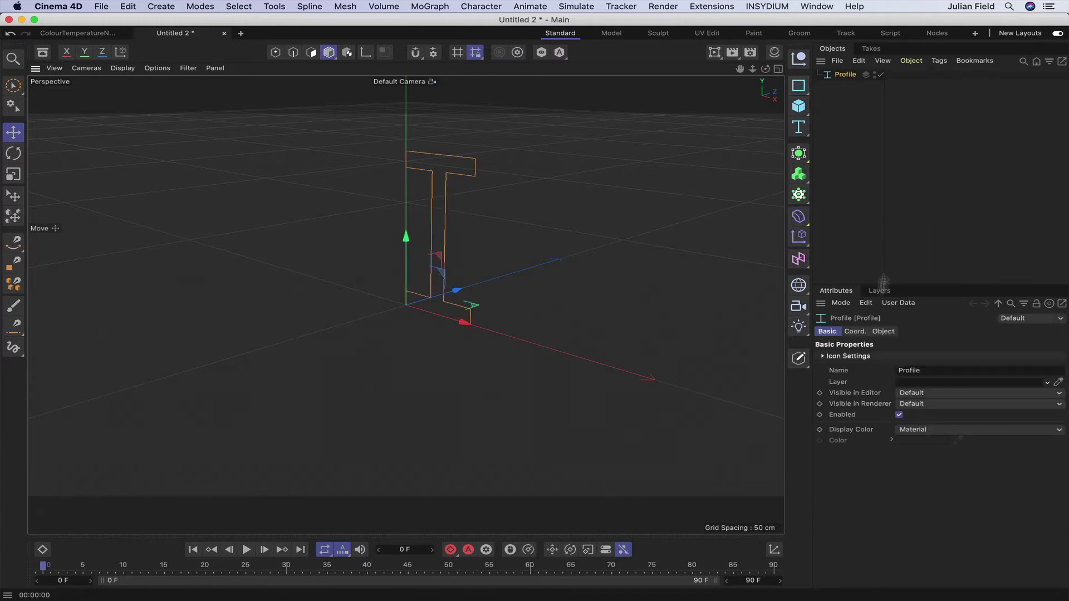
pyautogui.click(883, 332)
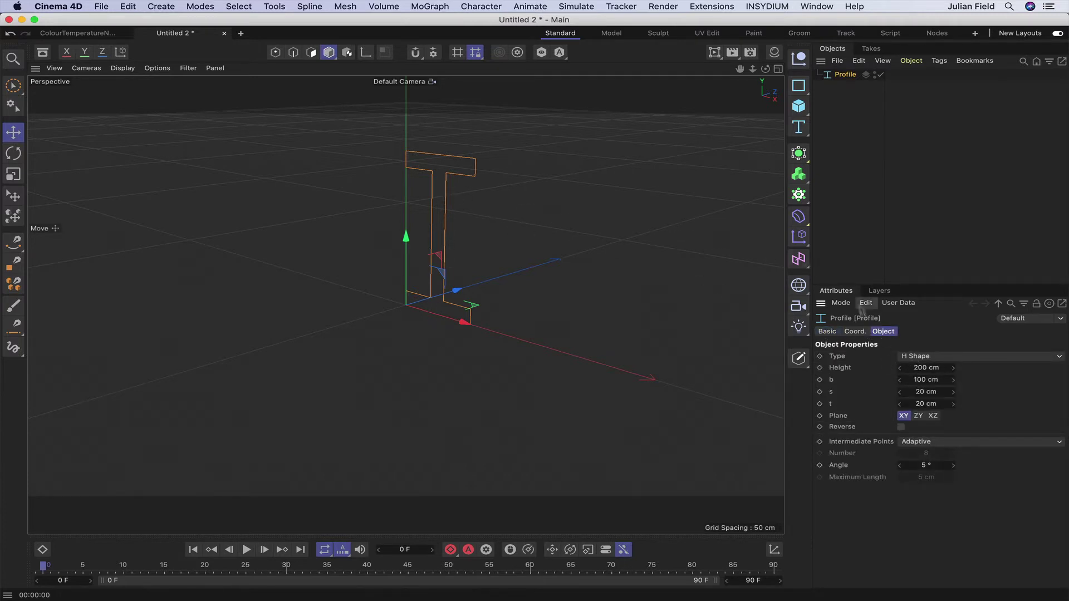
pyautogui.click(927, 380)
pyautogui.write('80')
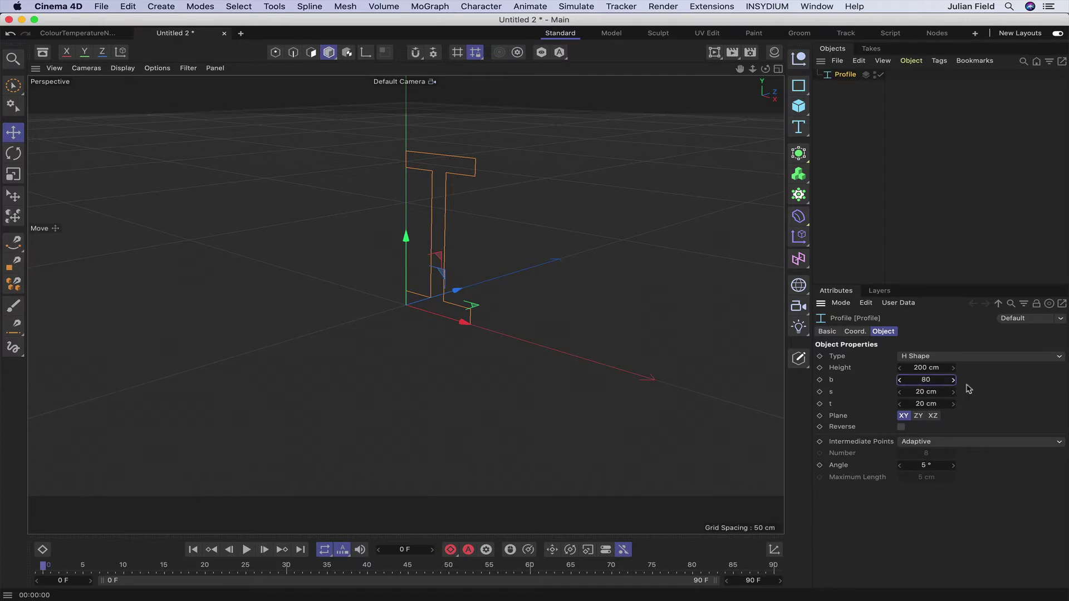
pyautogui.press('Return')
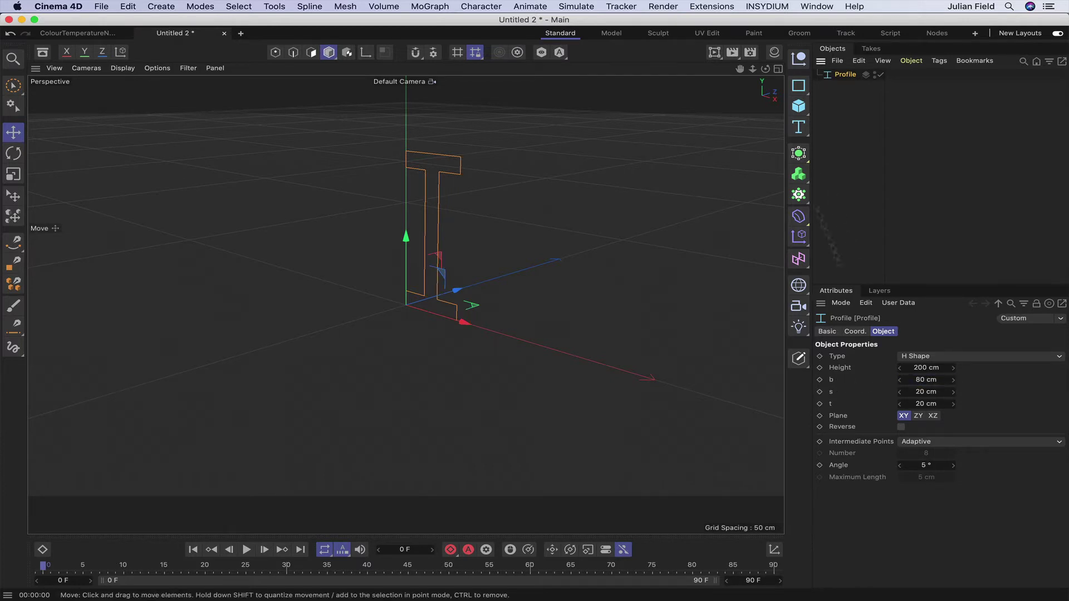
pyautogui.click(918, 416)
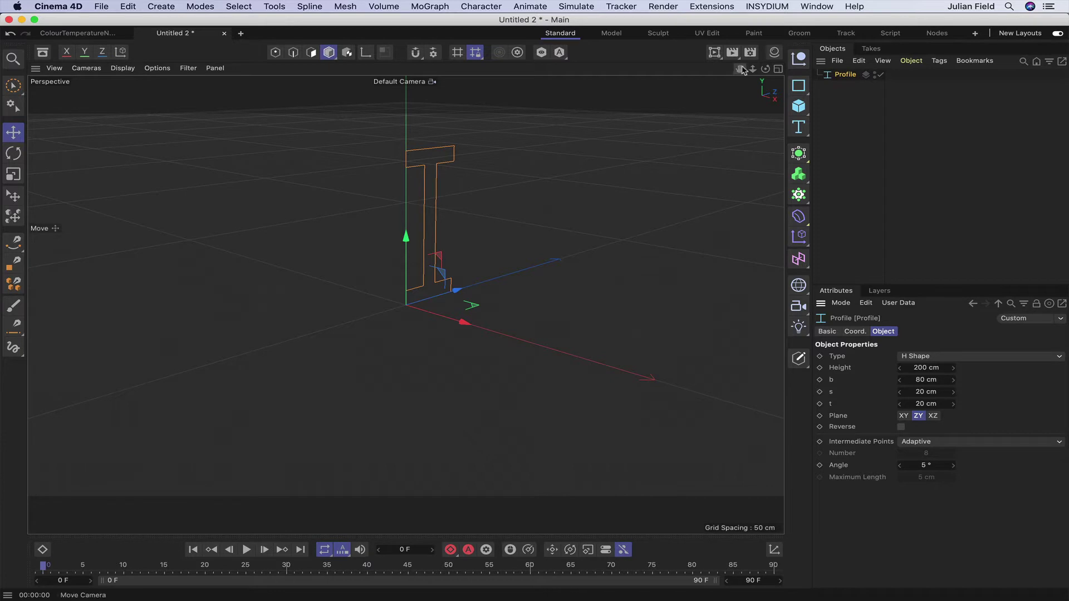
pyautogui.moveTo(741, 69); pyautogui.dragTo(407, 306)
pyautogui.moveTo(798, 153); pyautogui.dragTo(871, 203)
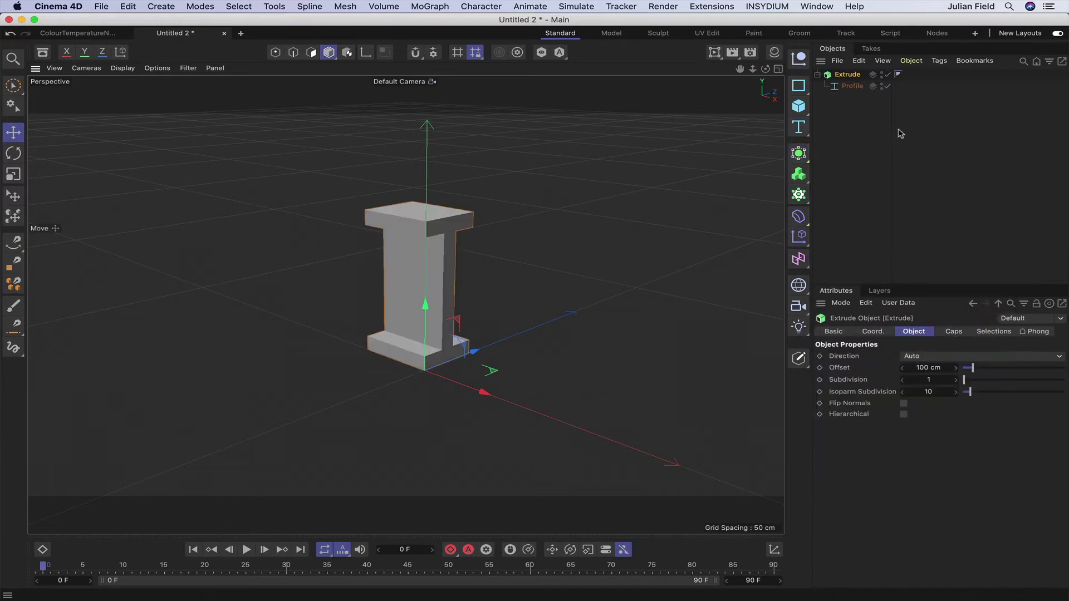
# Set the extrusion Offset to 600 cm so the beam runs long.
pyautogui.click(922, 367)
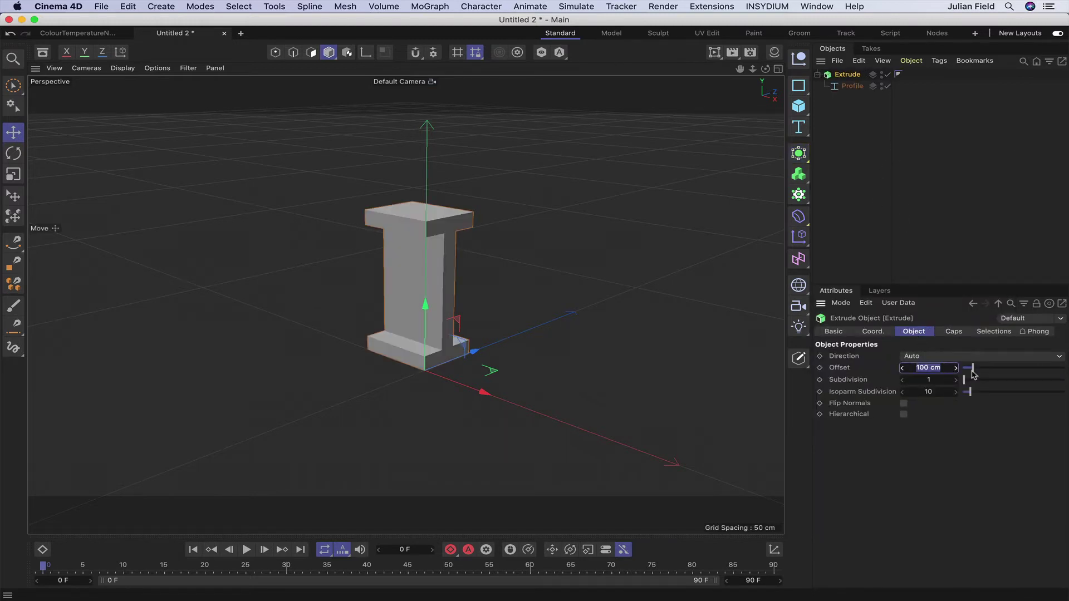
pyautogui.write('600')
pyautogui.press('Return')
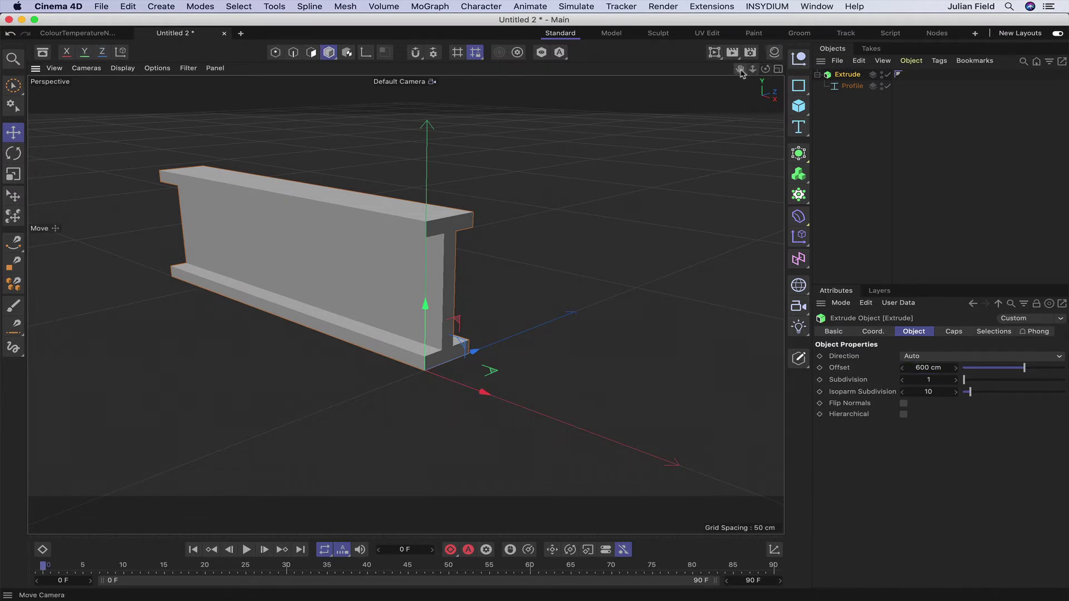
pyautogui.moveTo(739, 68); pyautogui.dragTo(802, 84)
pyautogui.moveTo(406, 305); pyautogui.dragTo(404, 304)
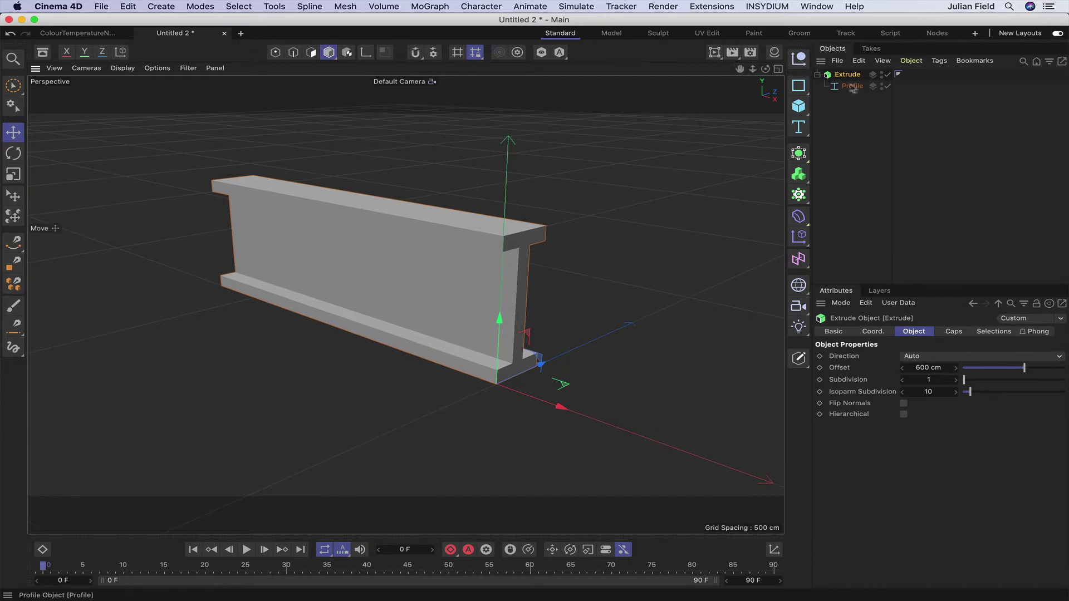
# Give the extrusion caps a 2 cm bevel size.
pyautogui.click(954, 331)
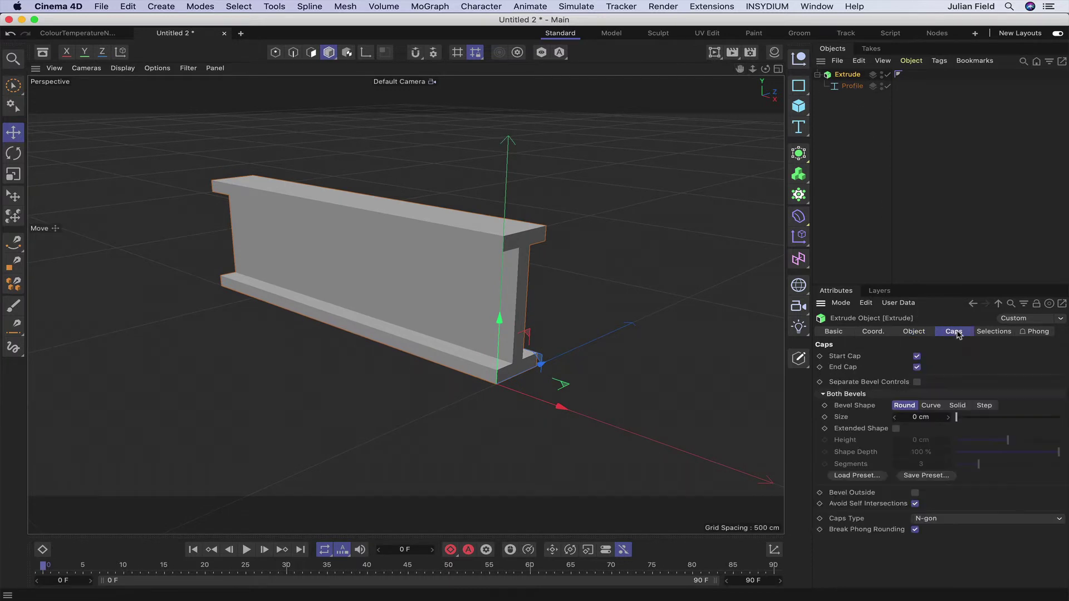
pyautogui.click(914, 417)
pyautogui.write('2')
pyautogui.press('Return')
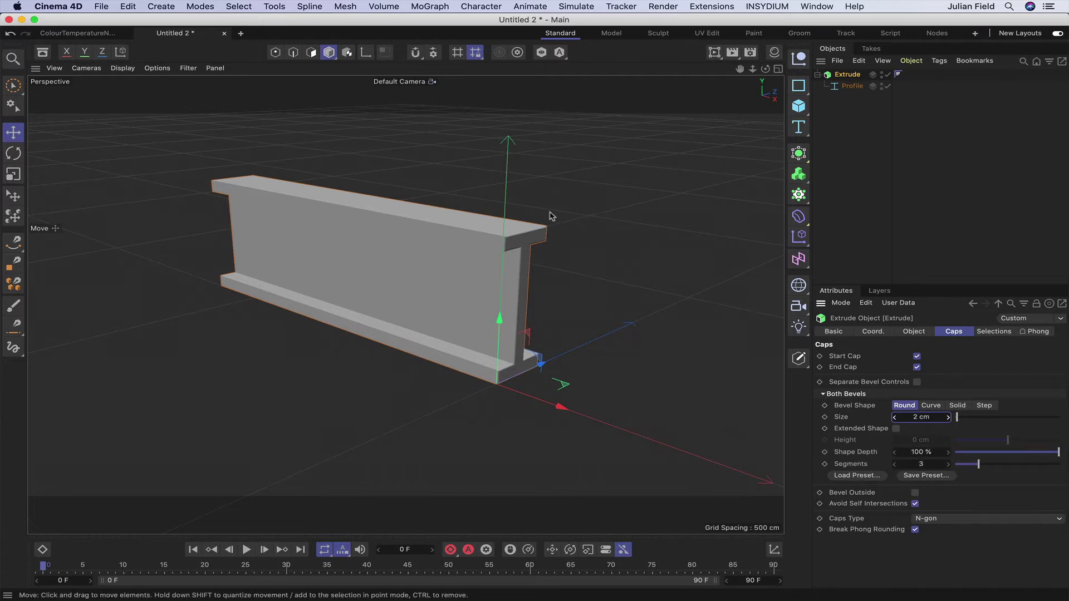
# Rename the Extrude object to RSJ.
pyautogui.doubleClick(850, 75)
pyautogui.write('R')
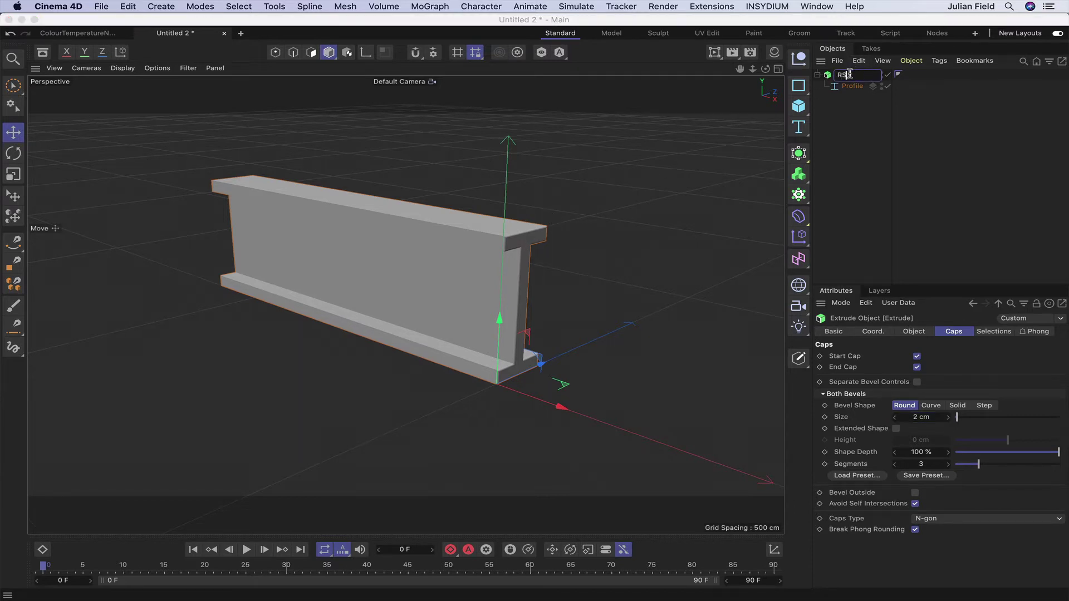
pyautogui.write('SJ')
pyautogui.press('Return')
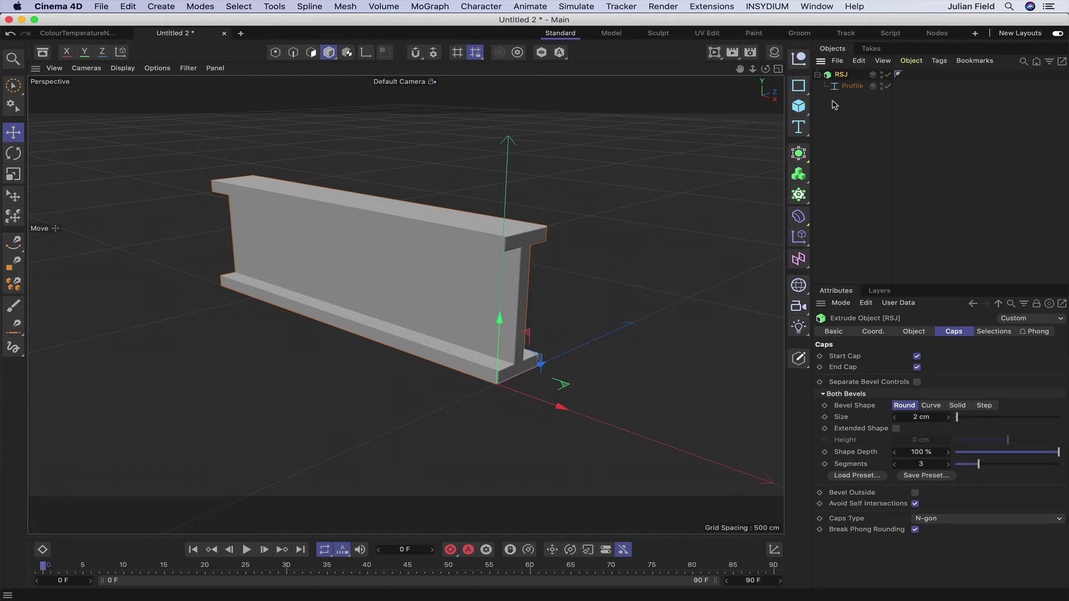
# Add a Null object and name it Xpresso.
pyautogui.click(799, 58)
pyautogui.doubleClick(844, 74)
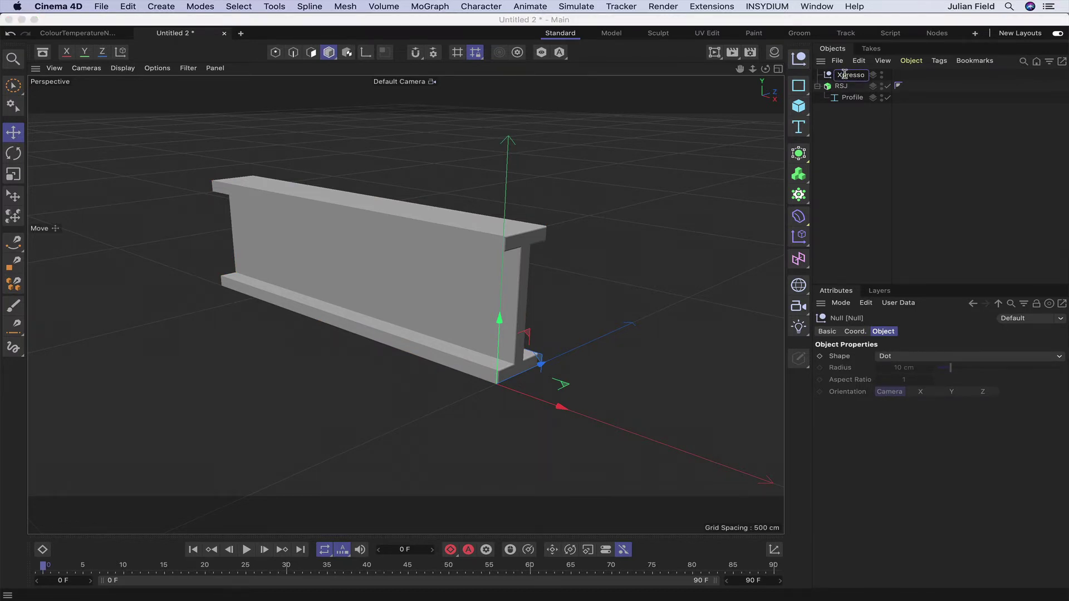
pyautogui.press('Return')
# Attach an XPresso tag to the Xpresso null, opening the XPresso Editor.
pyautogui.click(939, 60)
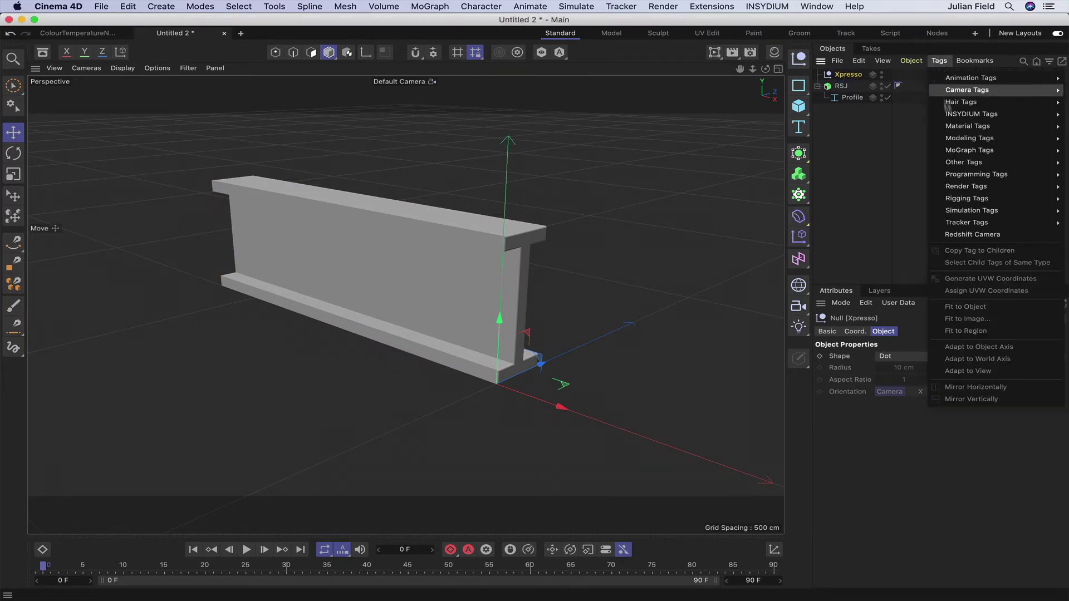
pyautogui.moveTo(953, 176)
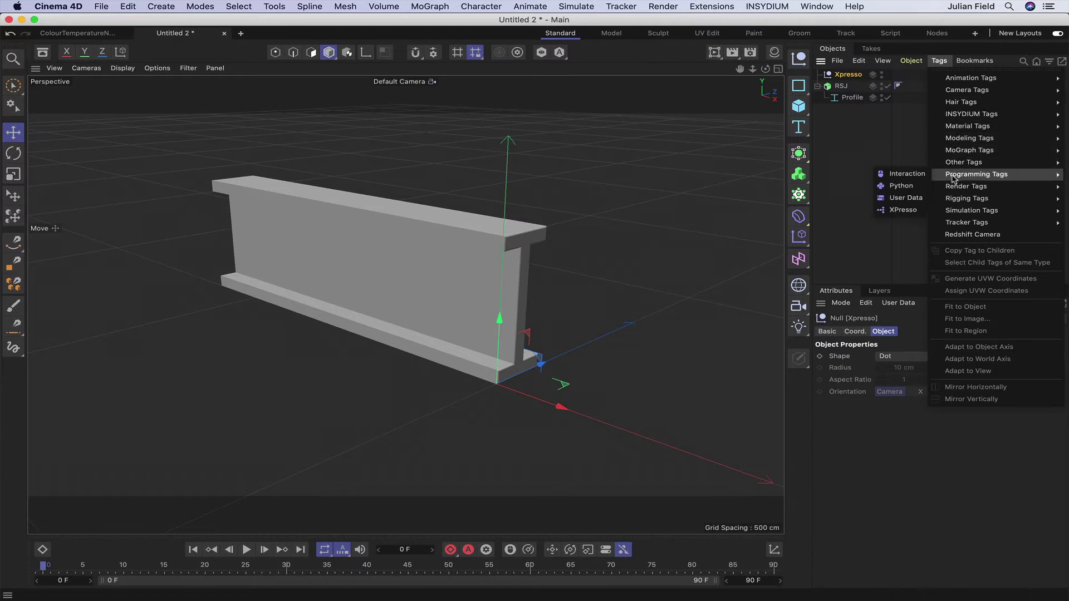
pyautogui.click(902, 209)
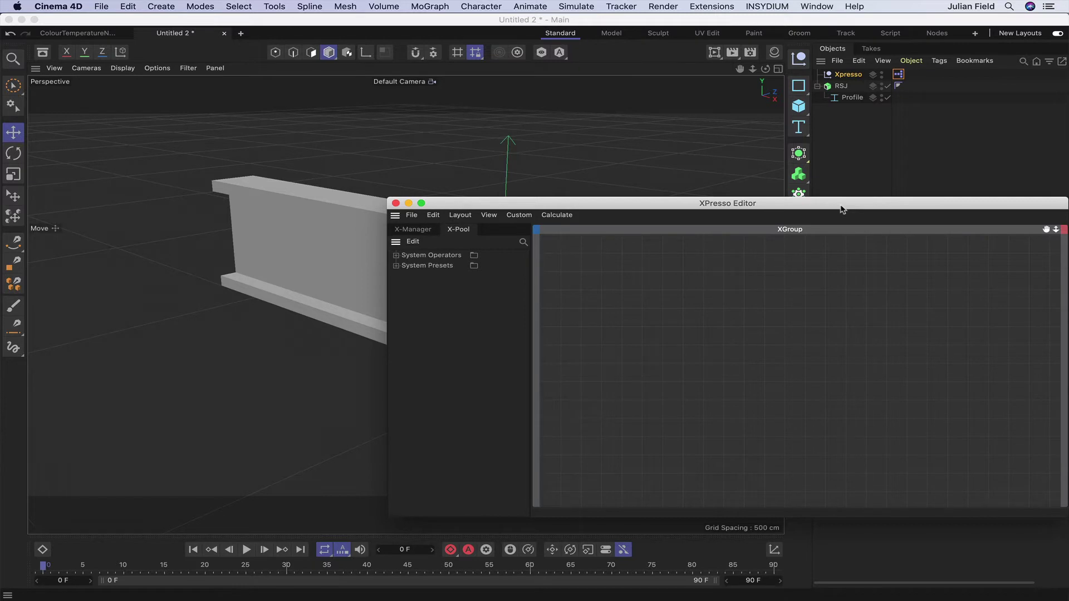
# Add a Color Temperature node (XPresso > General) to the XGroup.
pyautogui.moveTo(841, 210); pyautogui.dragTo(589, 206)
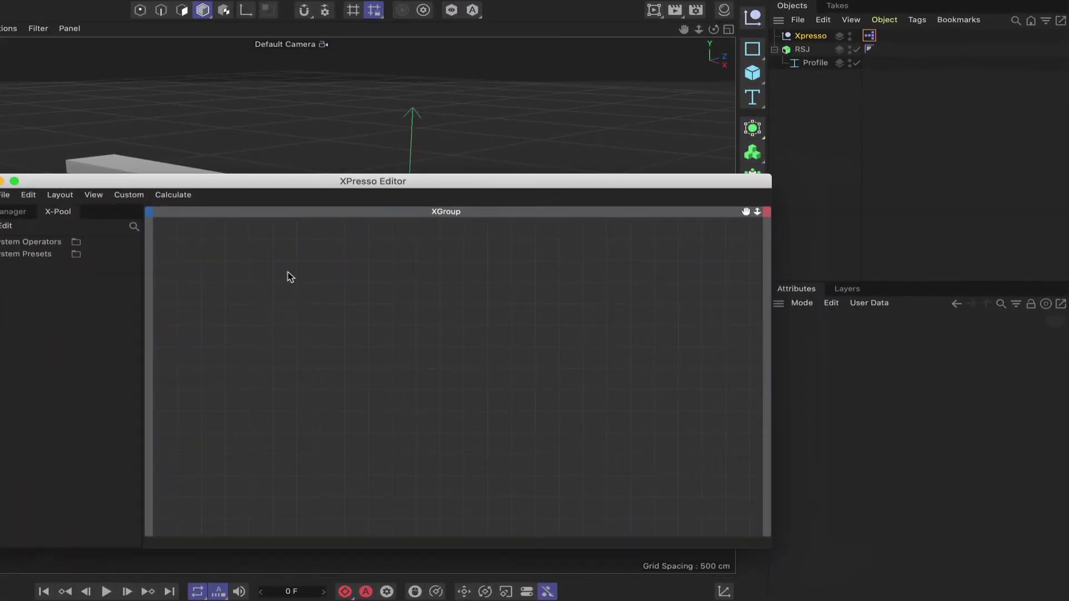
pyautogui.rightClick(289, 275)
pyautogui.moveTo(340, 301)
pyautogui.moveTo(423, 305)
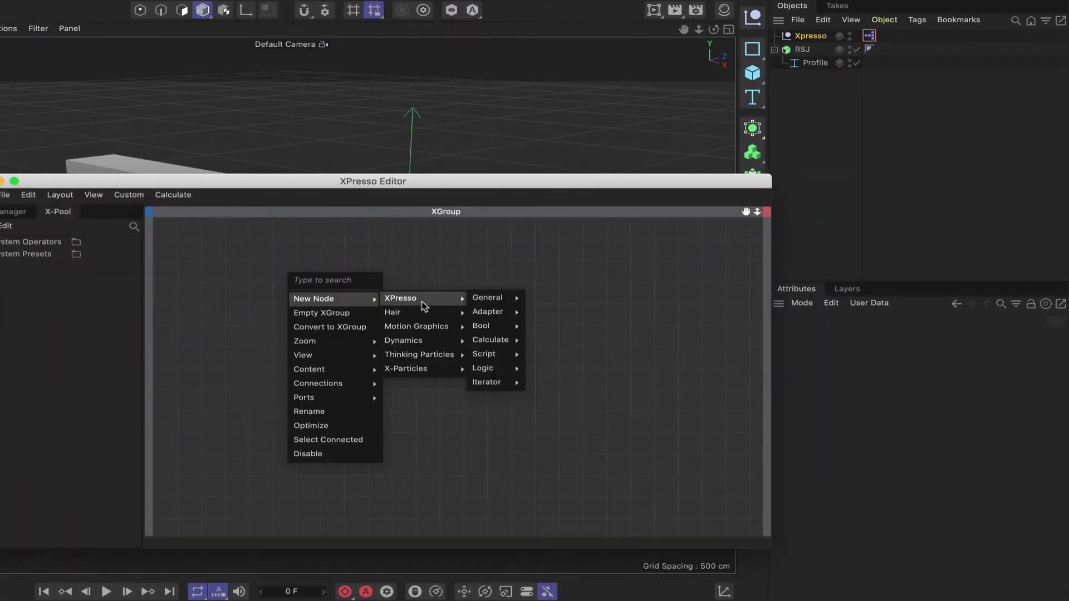
pyautogui.moveTo(470, 300)
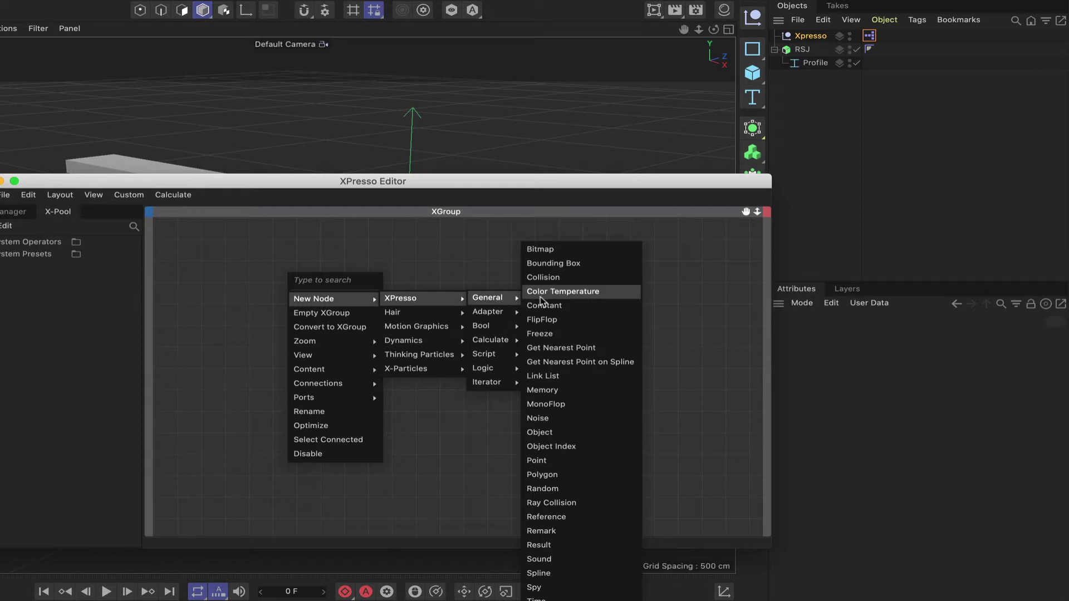
pyautogui.click(541, 292)
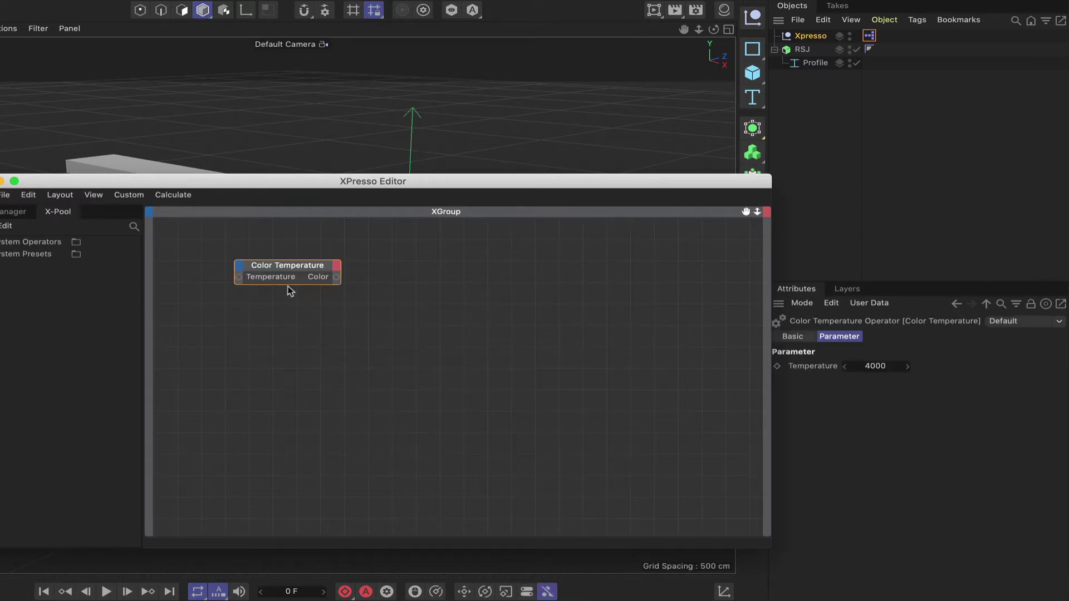
pyautogui.moveTo(291, 273); pyautogui.dragTo(293, 274)
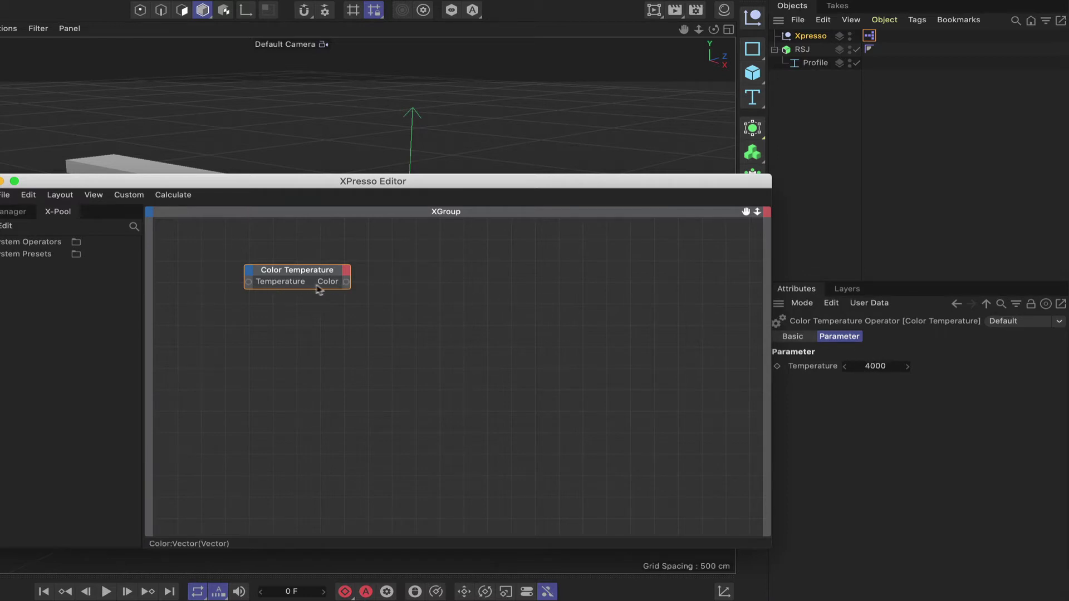
# Check the Port Information to confirm the Color output is a Vector.
pyautogui.rightClick(348, 284)
pyautogui.click(372, 292)
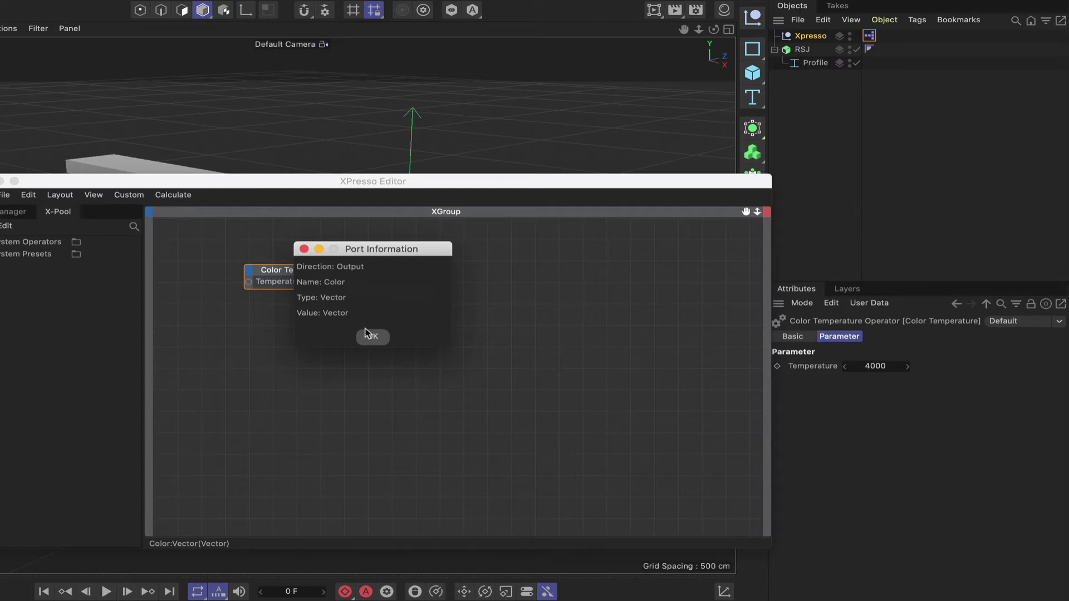
pyautogui.click(368, 336)
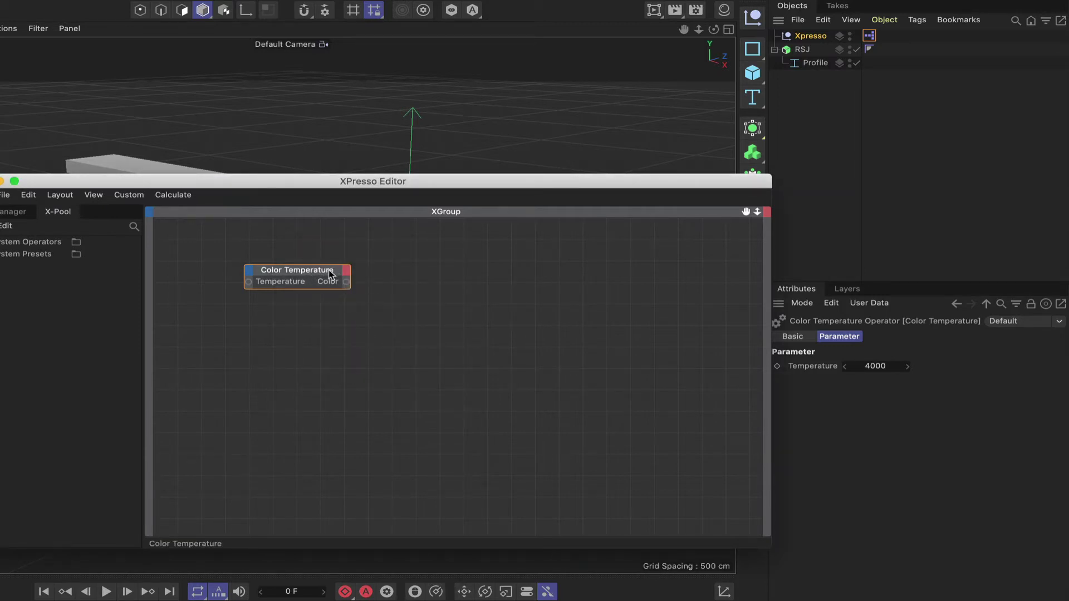
# Add a Vector2Reals node and wire the Color Temperature's Color output into its Input.
pyautogui.moveTo(330, 273); pyautogui.dragTo(296, 328)
pyautogui.rightClick(375, 302)
pyautogui.moveTo(423, 326)
pyautogui.moveTo(509, 326)
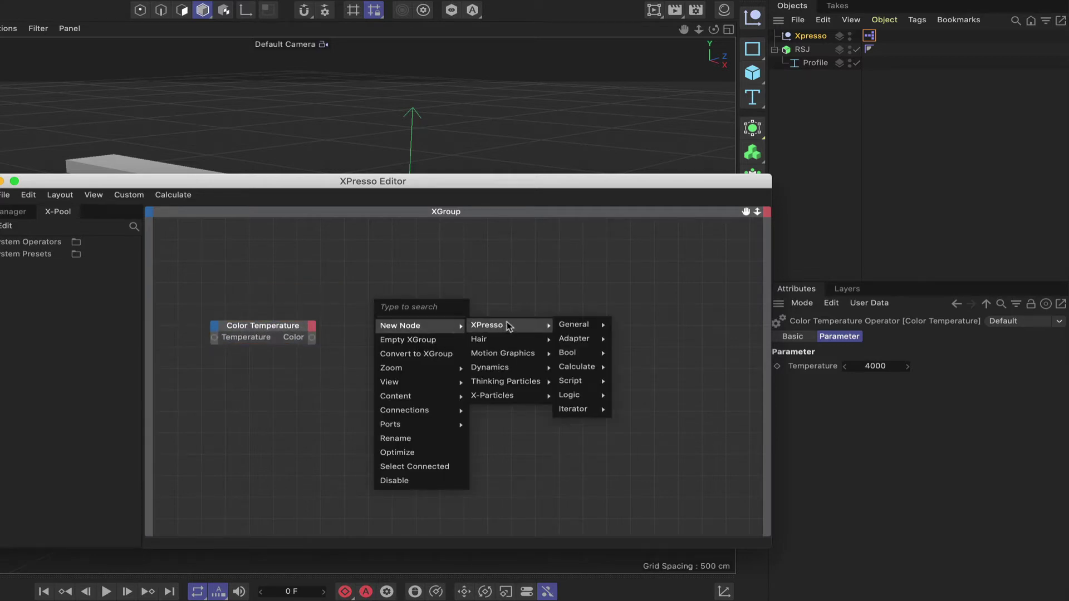
pyautogui.moveTo(573, 338)
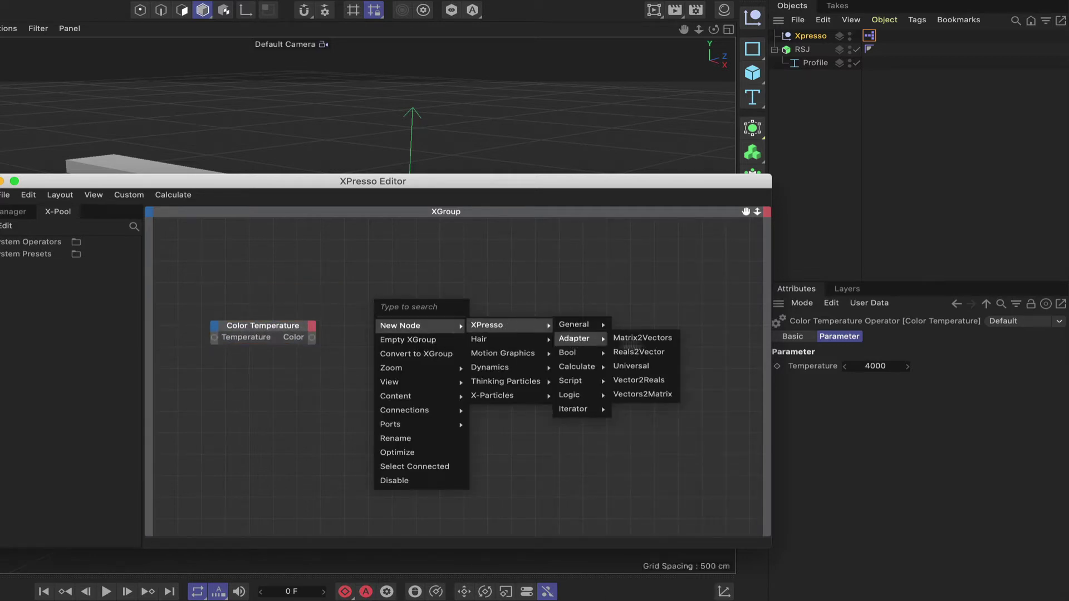
pyautogui.click(639, 380)
pyautogui.moveTo(379, 274); pyautogui.dragTo(380, 258)
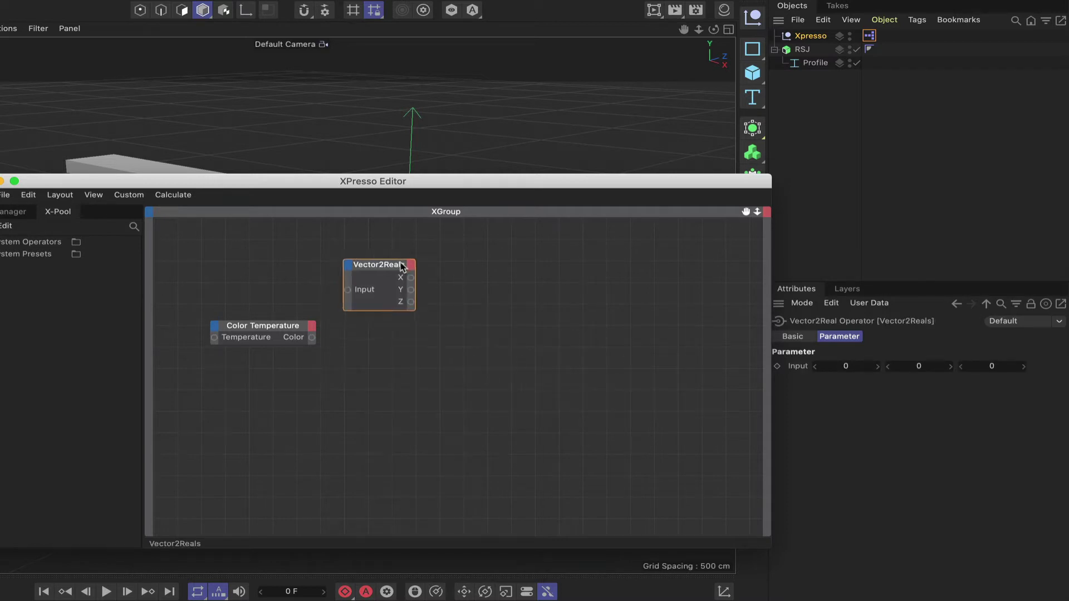
pyautogui.moveTo(312, 337); pyautogui.dragTo(373, 254)
# Add three Result nodes showing X, Y and Z as 1, 0.691 and 0.361.
pyautogui.rightClick(439, 263)
pyautogui.moveTo(488, 285)
pyautogui.moveTo(585, 285)
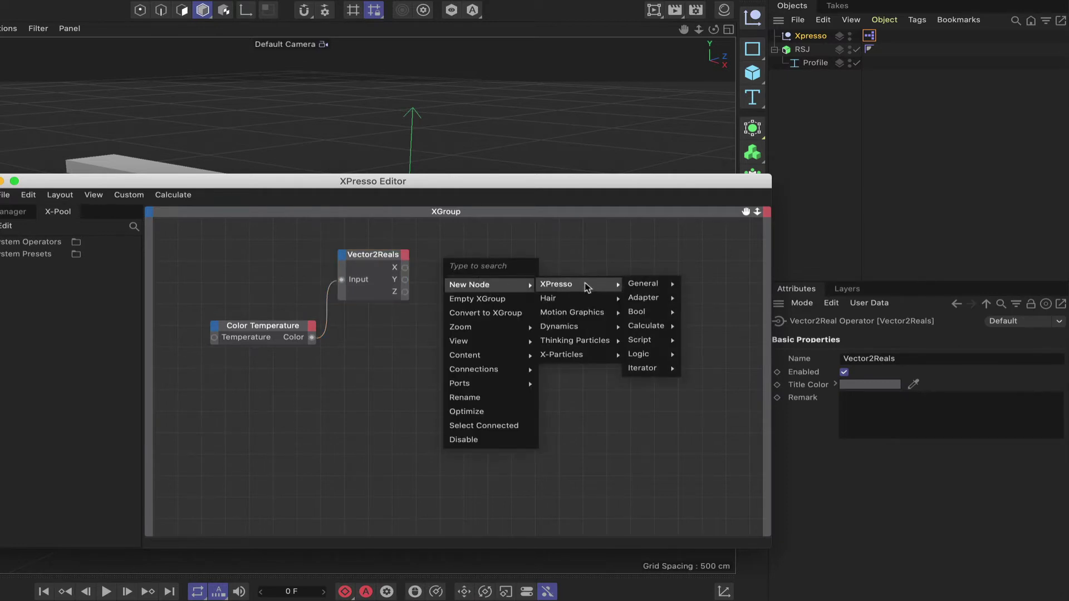
pyautogui.moveTo(662, 291)
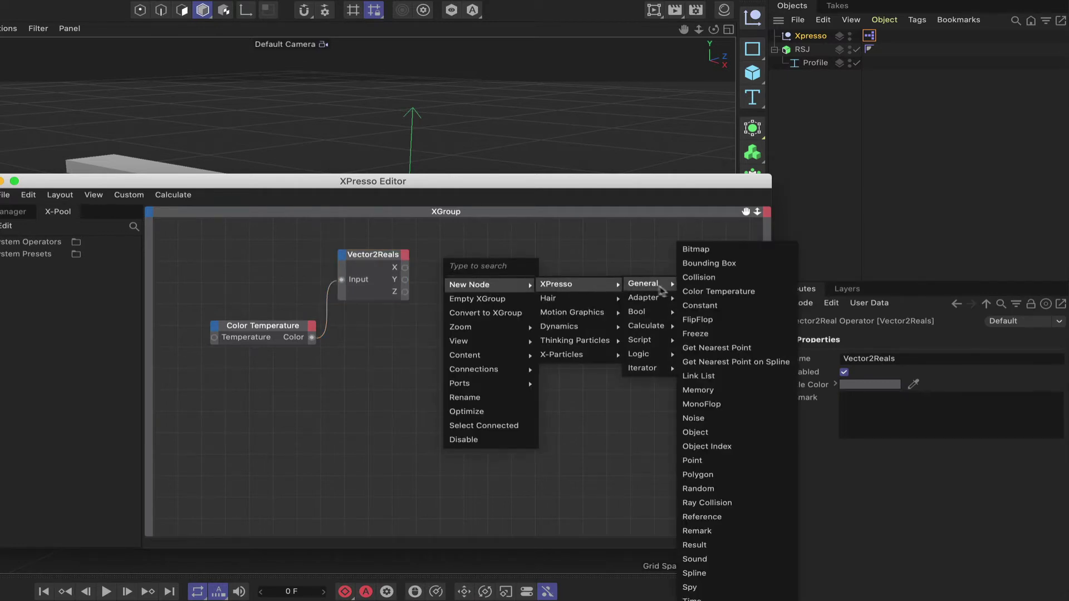
pyautogui.click(696, 545)
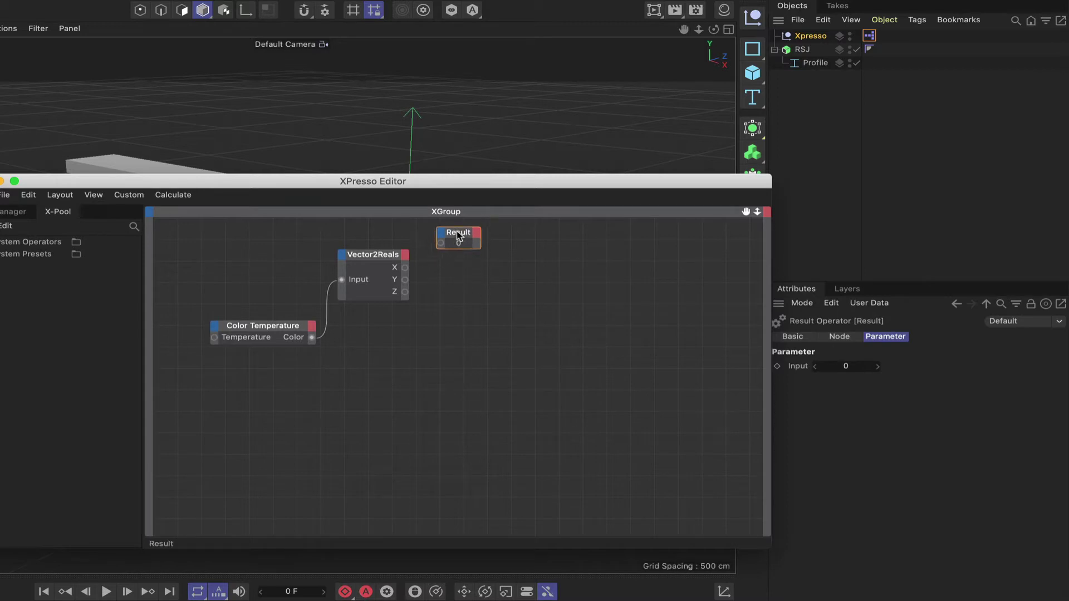
pyautogui.keyDown('super'); pyautogui.moveTo(457, 239); pyautogui.dragTo(462, 305); pyautogui.keyUp('super')
pyautogui.click(456, 269)
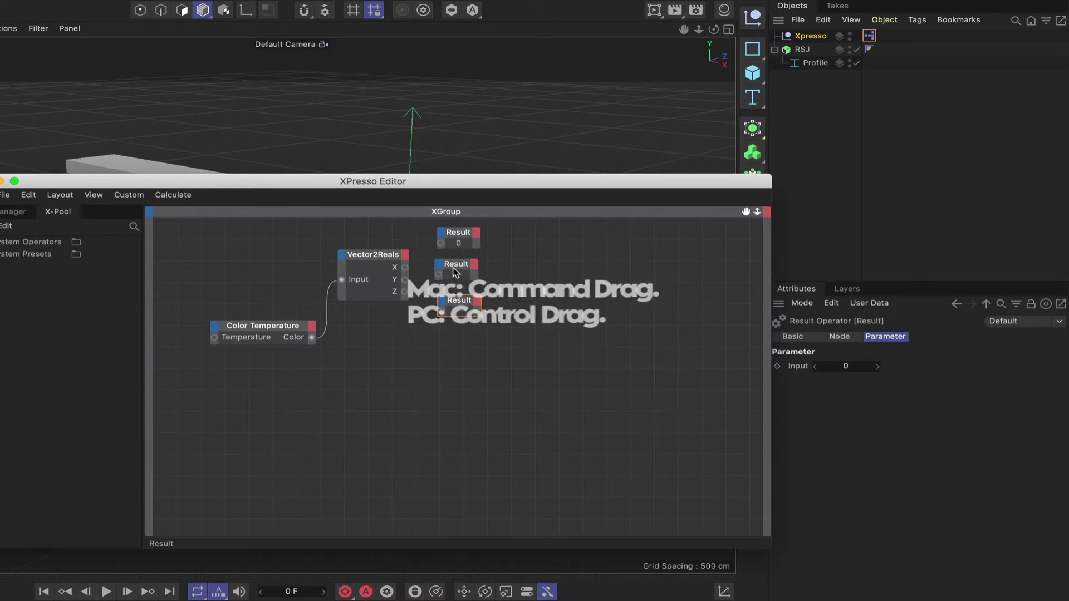
pyautogui.moveTo(456, 269); pyautogui.dragTo(440, 244)
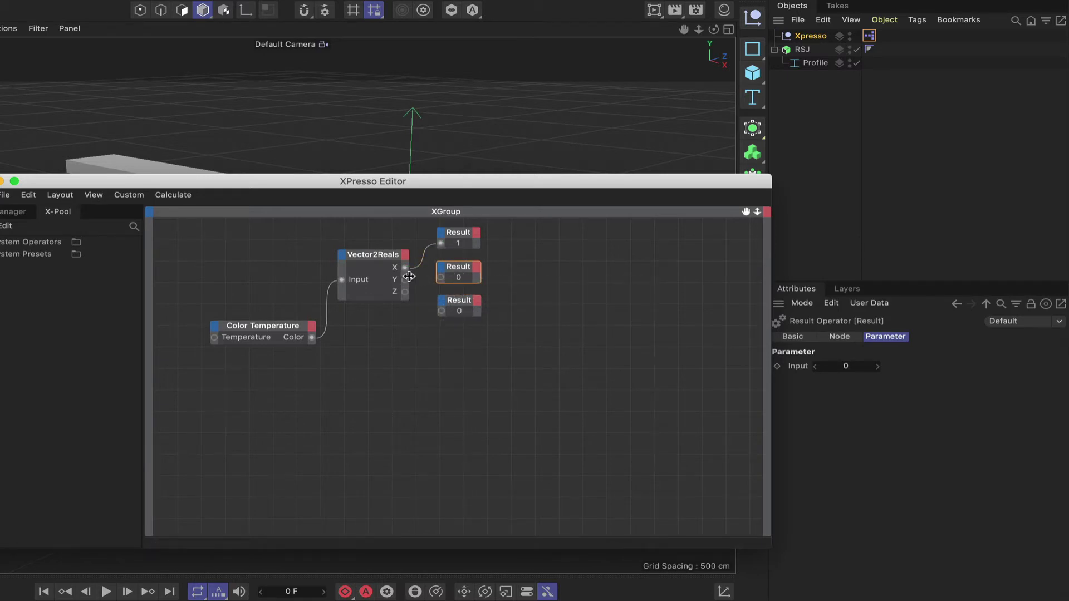
pyautogui.moveTo(405, 280); pyautogui.dragTo(441, 310)
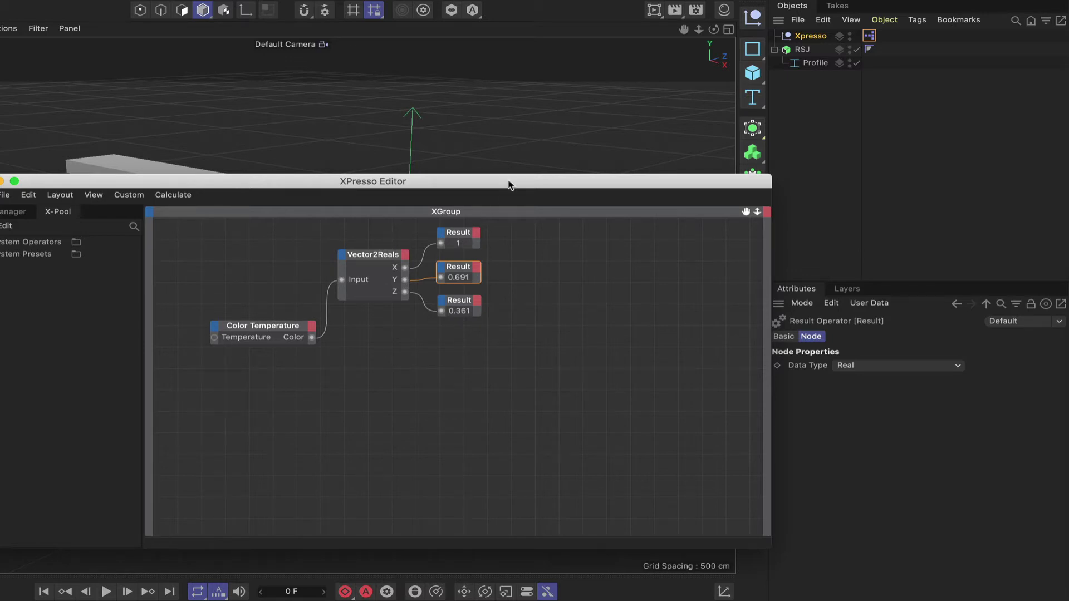
pyautogui.moveTo(508, 187); pyautogui.dragTo(473, 242)
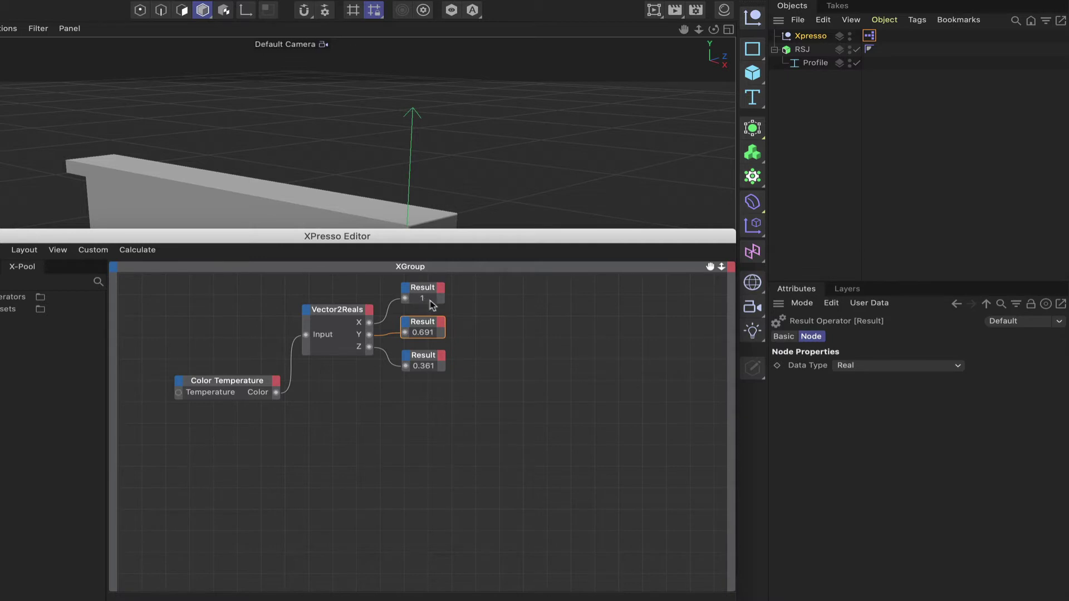
# Add a Math node set to Multiply with Input [2] at 255.
pyautogui.rightClick(491, 371)
pyautogui.moveTo(537, 391)
pyautogui.moveTo(623, 392)
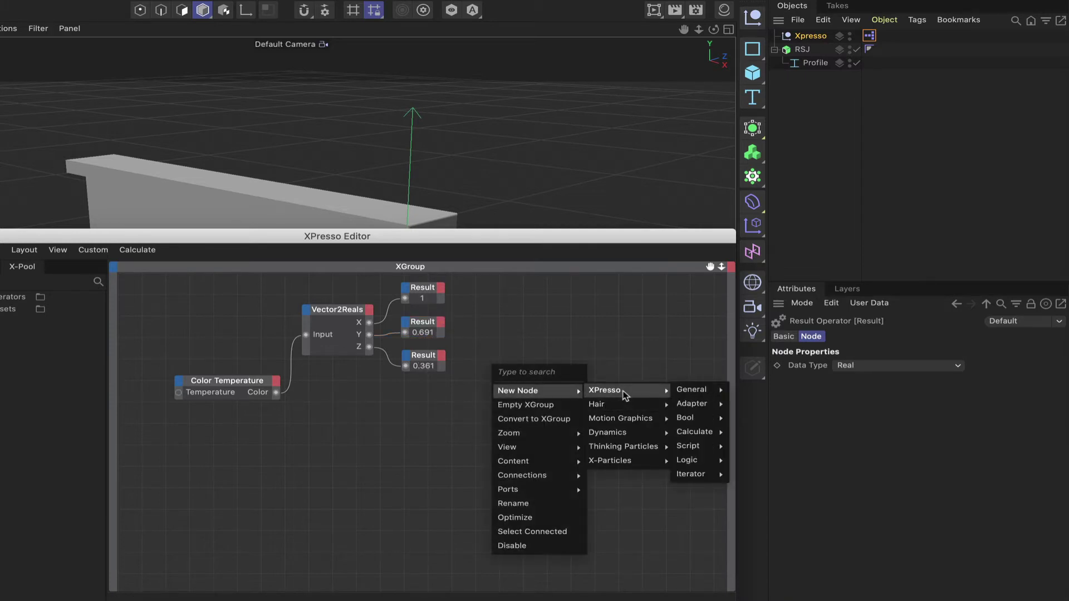
pyautogui.moveTo(699, 431)
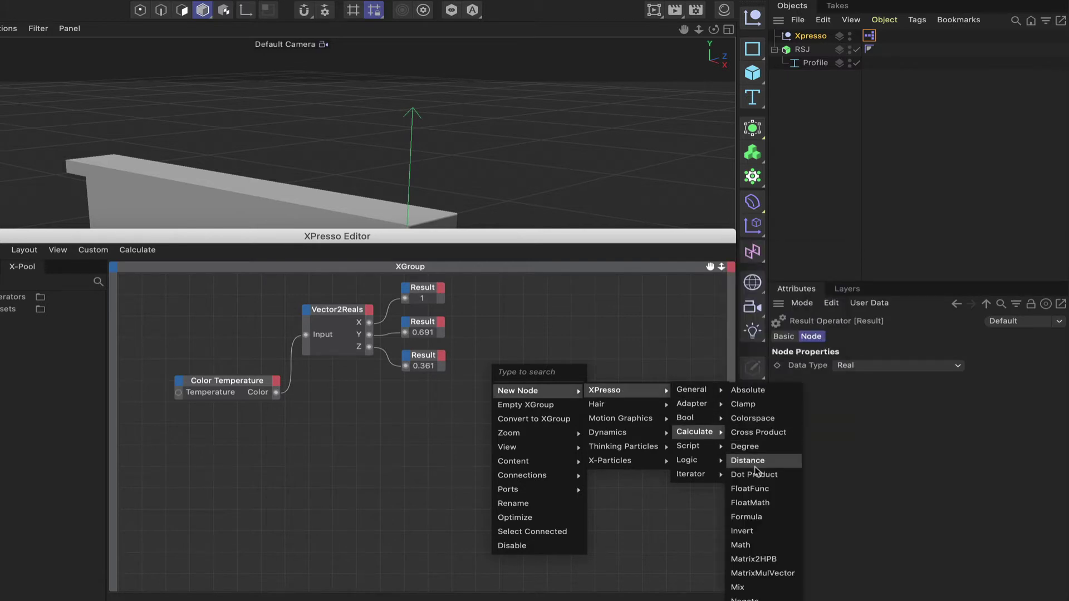
pyautogui.click(740, 545)
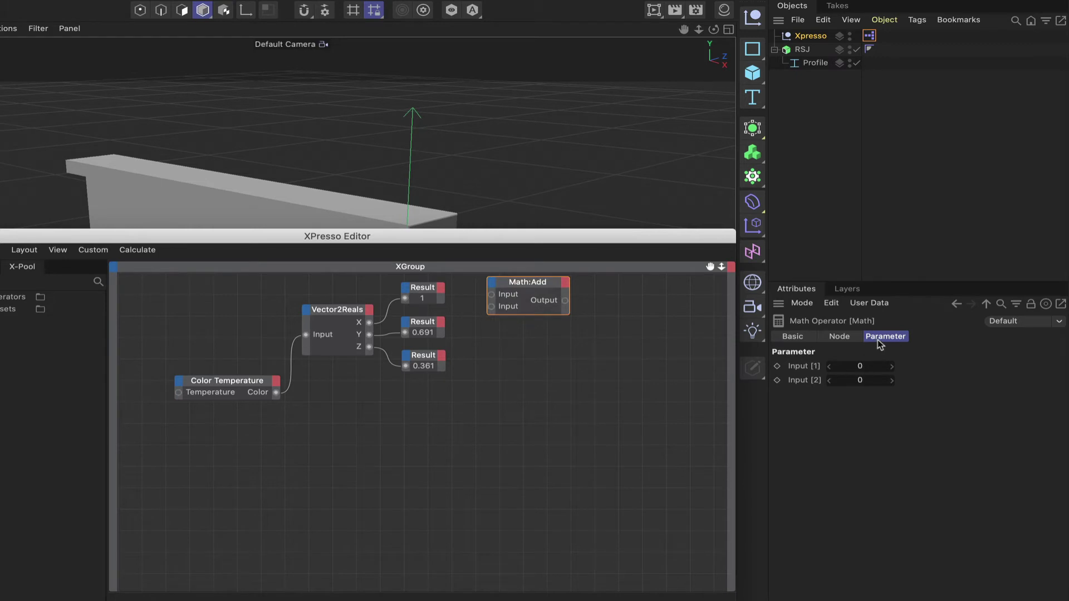
pyautogui.keyDown('shift'); pyautogui.click(839, 337); pyautogui.keyUp('shift')
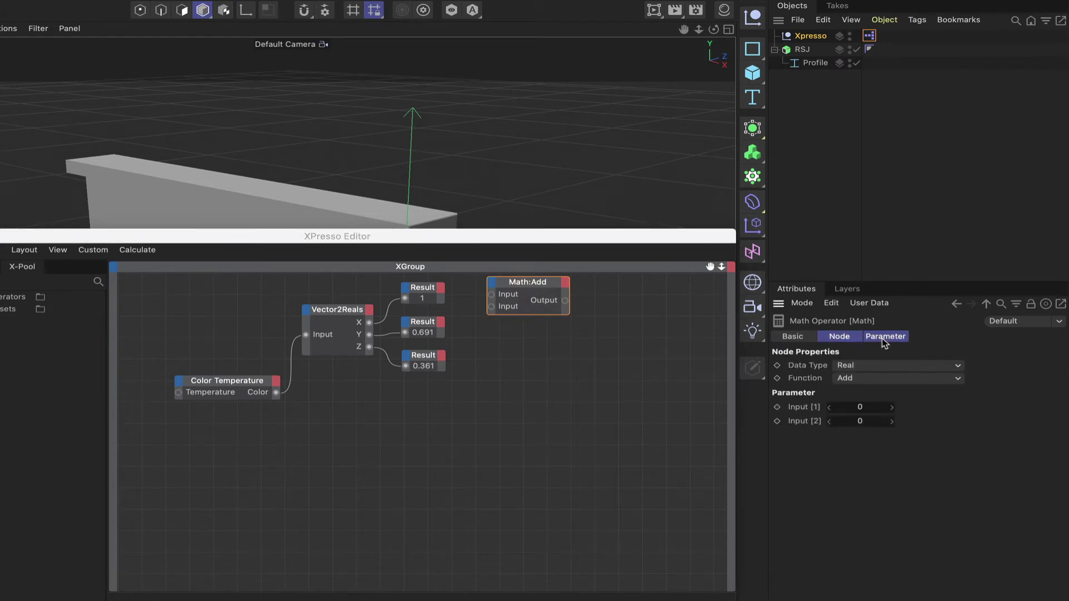
pyautogui.click(845, 378)
pyautogui.click(857, 418)
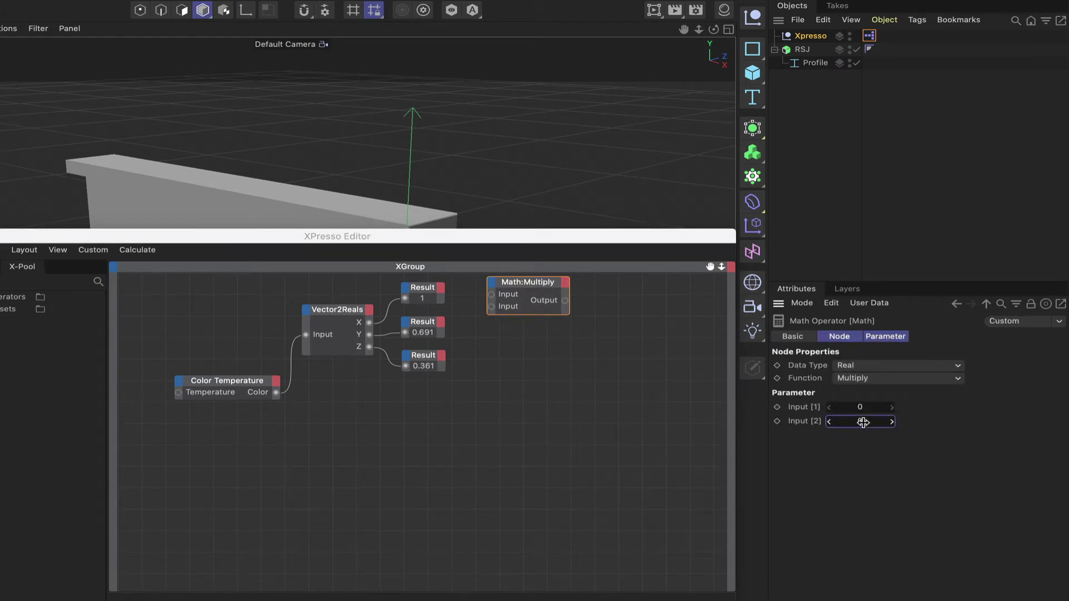
pyautogui.click(862, 422)
# Duplicate the Multiply node twice and wire the X, Y and Z components into them.
pyautogui.keyDown('ctrl'); pyautogui.moveTo(529, 290); pyautogui.dragTo(535, 389); pyautogui.keyUp('ctrl')
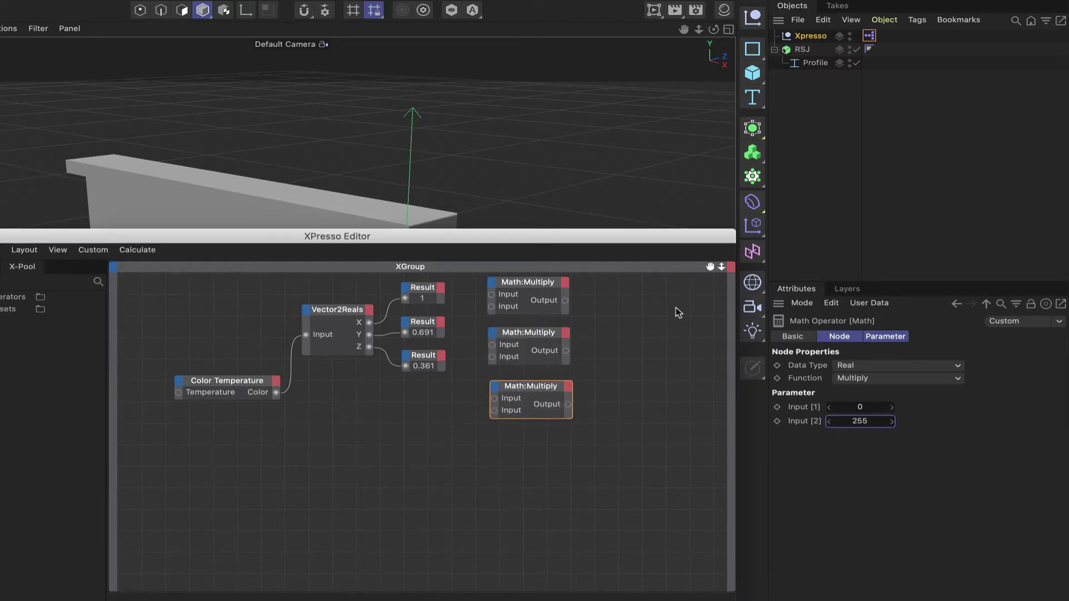
pyautogui.moveTo(709, 268); pyautogui.dragTo(694, 348)
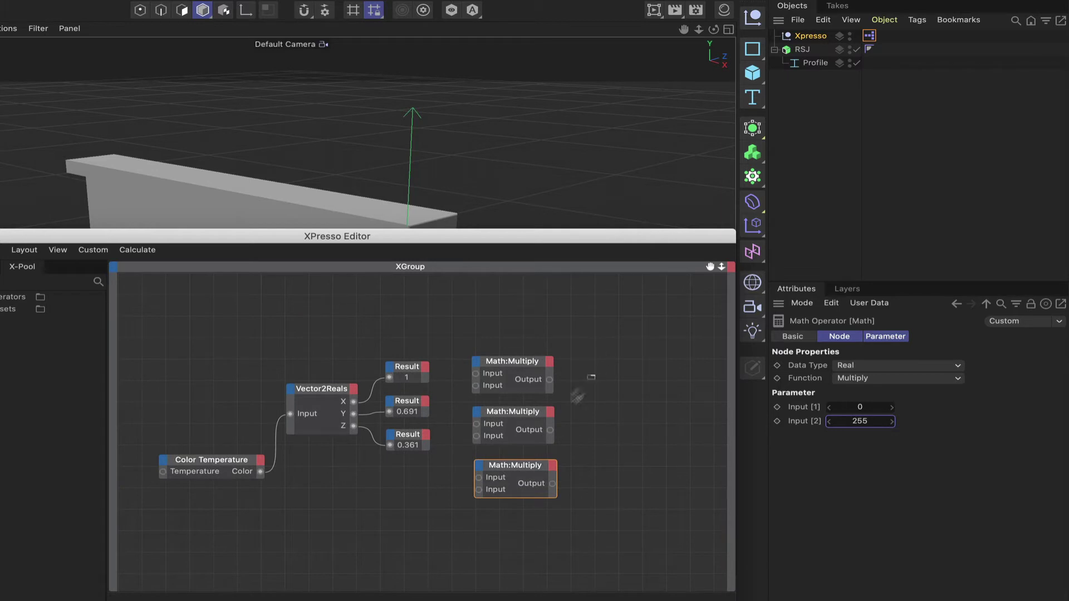
pyautogui.moveTo(584, 383); pyautogui.dragTo(472, 472)
pyautogui.moveTo(512, 365); pyautogui.dragTo(512, 344)
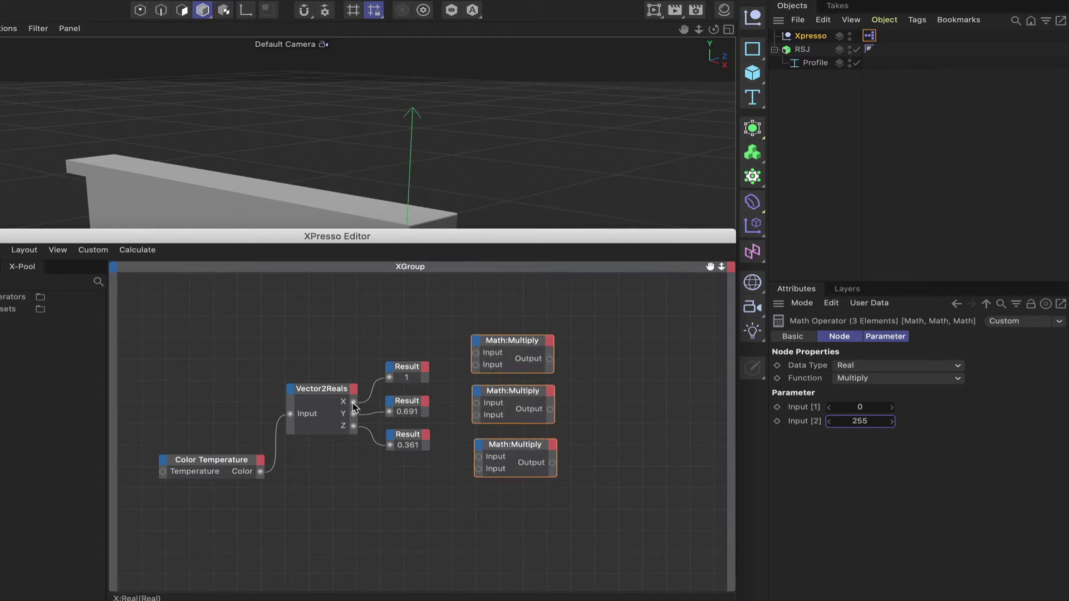
pyautogui.moveTo(353, 402); pyautogui.dragTo(476, 353)
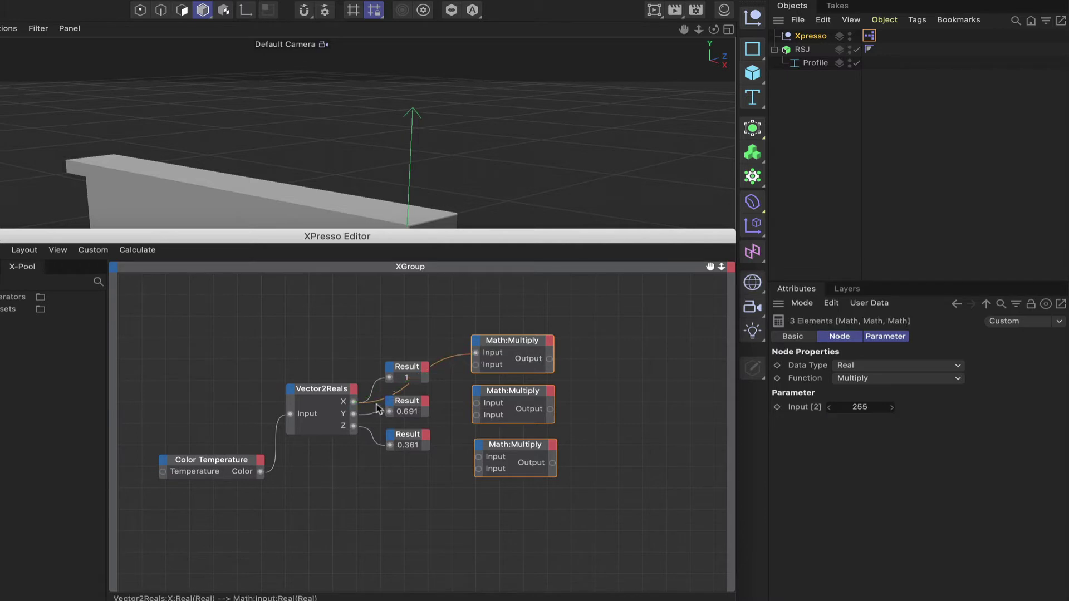
pyautogui.moveTo(354, 414); pyautogui.dragTo(476, 403)
pyautogui.moveTo(362, 431); pyautogui.dragTo(479, 456)
pyautogui.moveTo(420, 329); pyautogui.dragTo(408, 501)
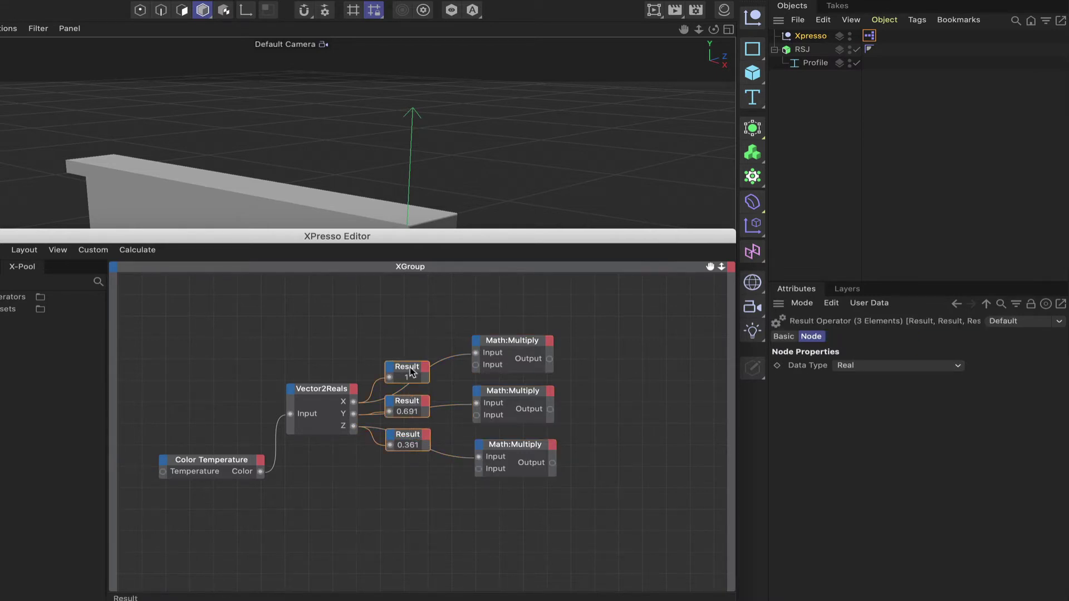
# Wire each Multiply output into a Result node, reading 255, 176.1 and 92.095.
pyautogui.moveTo(409, 370); pyautogui.dragTo(629, 370)
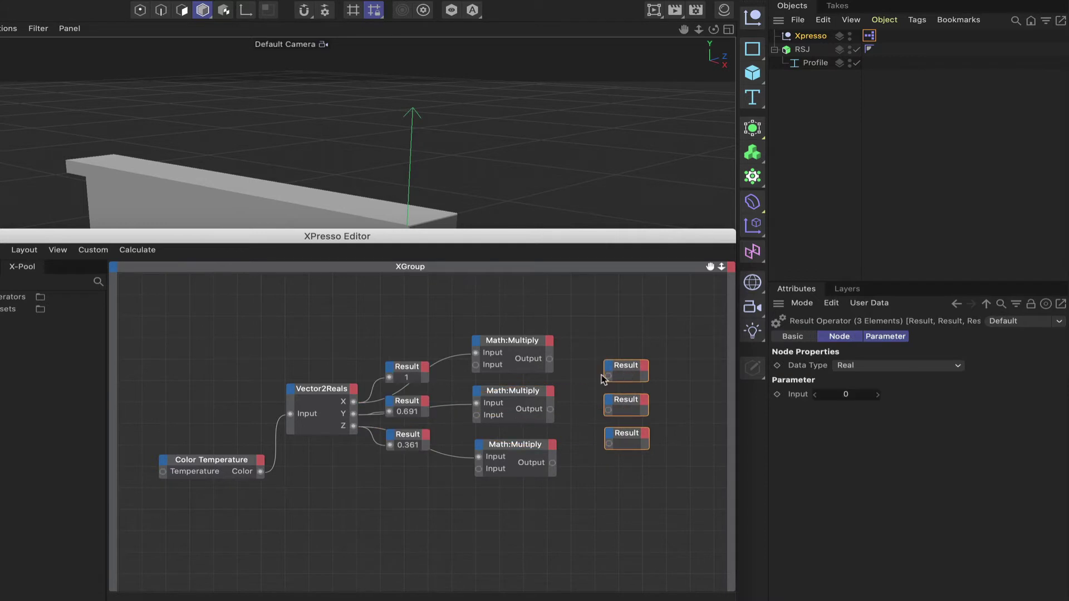
pyautogui.moveTo(550, 359); pyautogui.dragTo(608, 376)
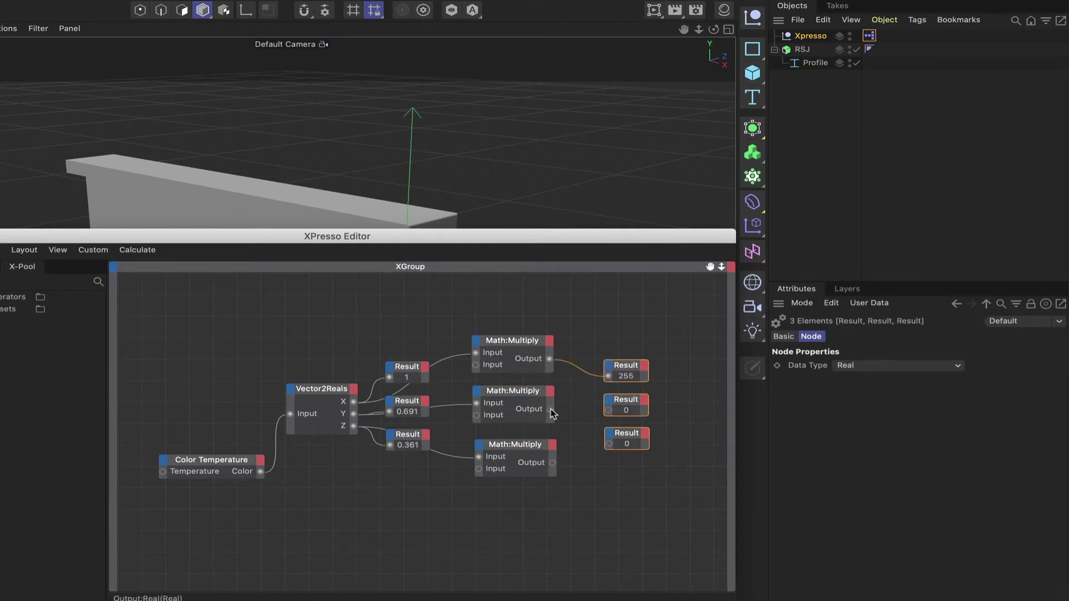
pyautogui.moveTo(551, 413); pyautogui.dragTo(608, 411)
pyautogui.moveTo(553, 464); pyautogui.dragTo(609, 444)
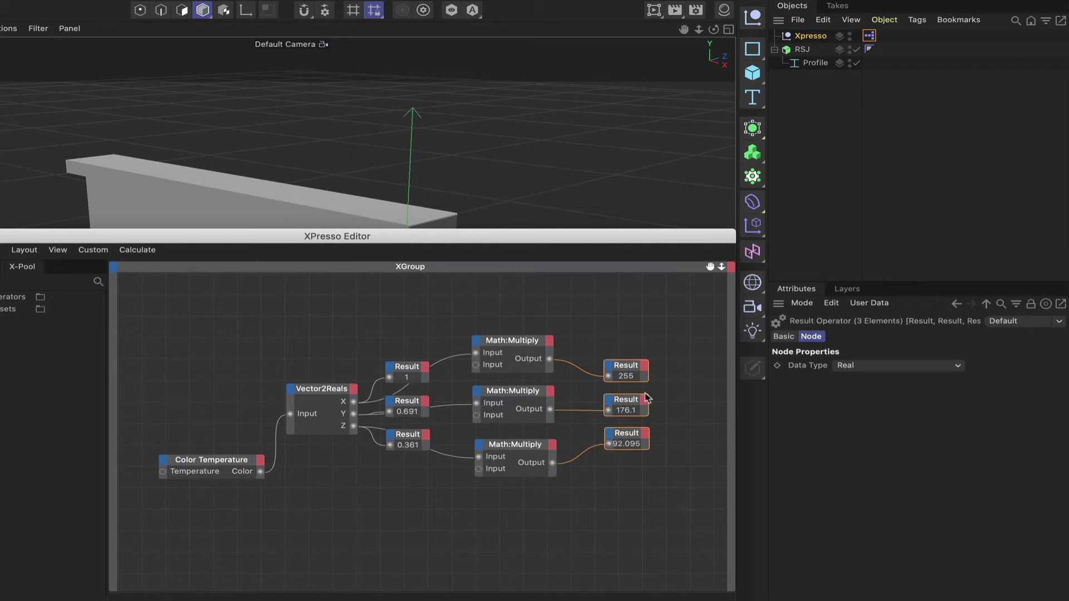
pyautogui.keyDown('ctrl'); pyautogui.click(632, 404); pyautogui.keyUp('ctrl')
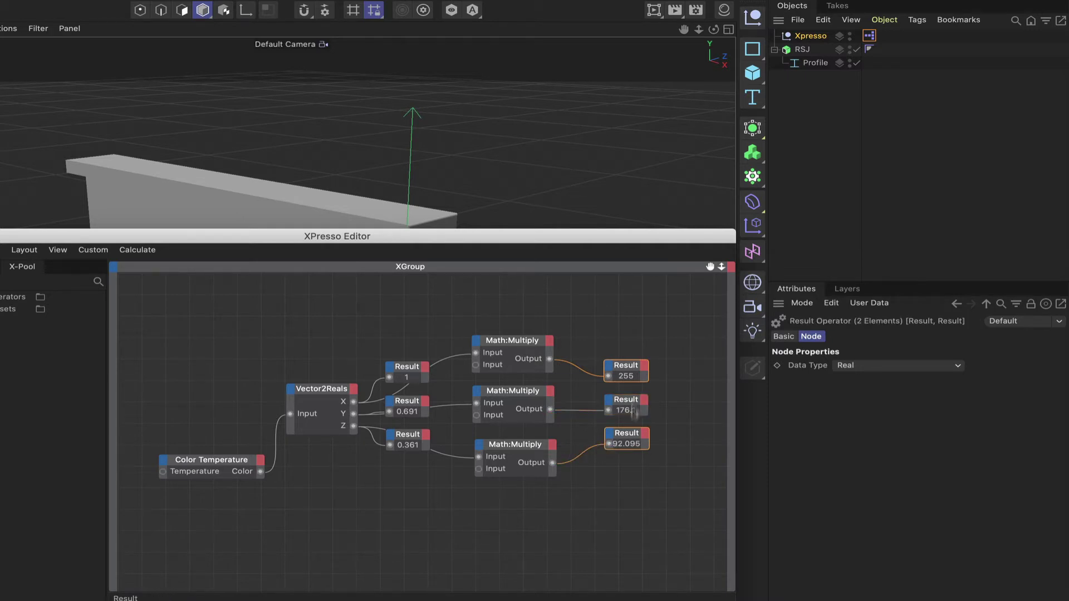
pyautogui.keyDown('ctrl'); pyautogui.click(635, 439); pyautogui.keyUp('ctrl')
pyautogui.click(634, 454)
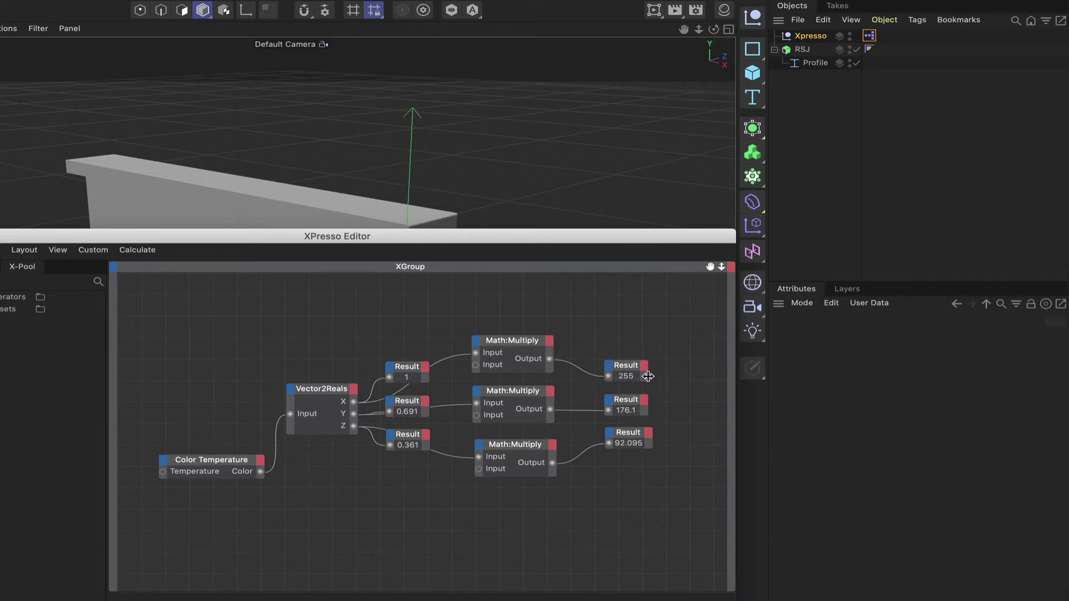
pyautogui.moveTo(710, 267); pyautogui.dragTo(710, 240)
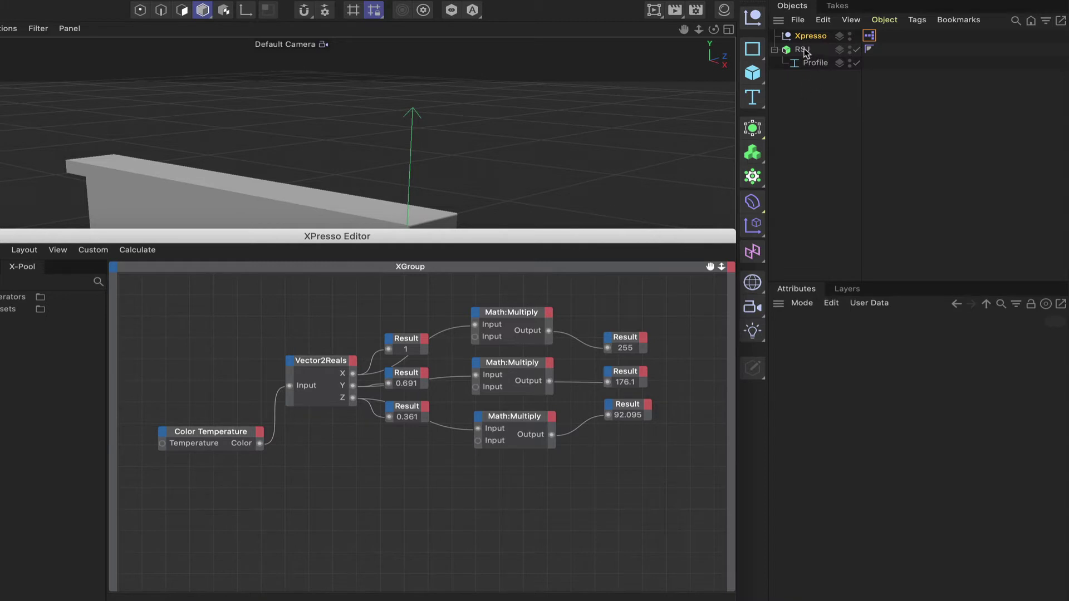
# Add RSJ to the XPresso graph and wire Color Temperature's Color into its Color input.
pyautogui.moveTo(802, 49); pyautogui.dragTo(421, 497)
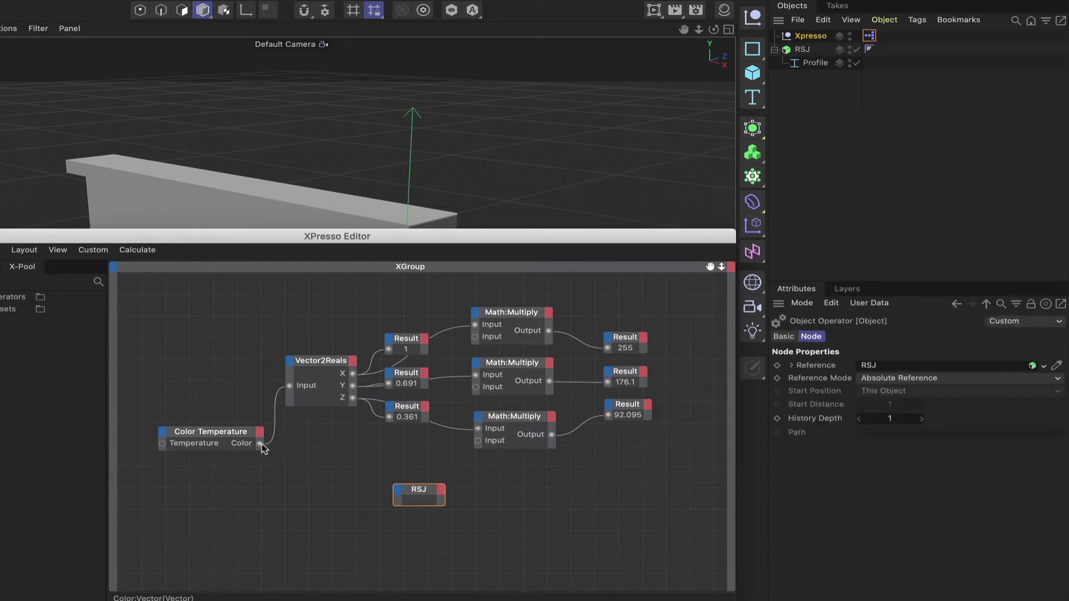
pyautogui.moveTo(260, 443); pyautogui.dragTo(397, 493)
pyautogui.moveTo(443, 515)
pyautogui.moveTo(543, 513)
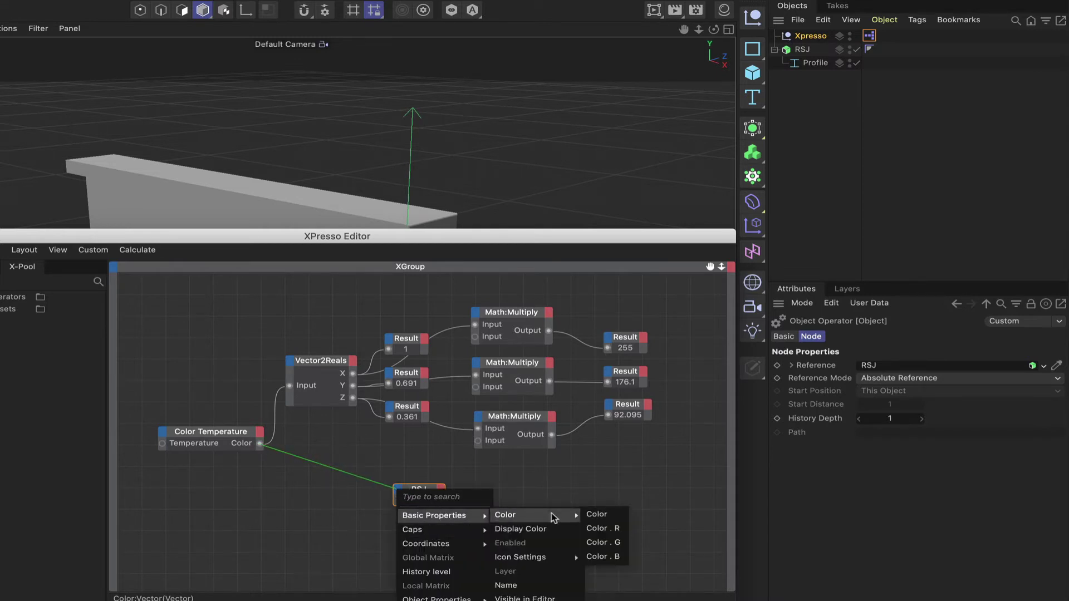
pyautogui.click(615, 515)
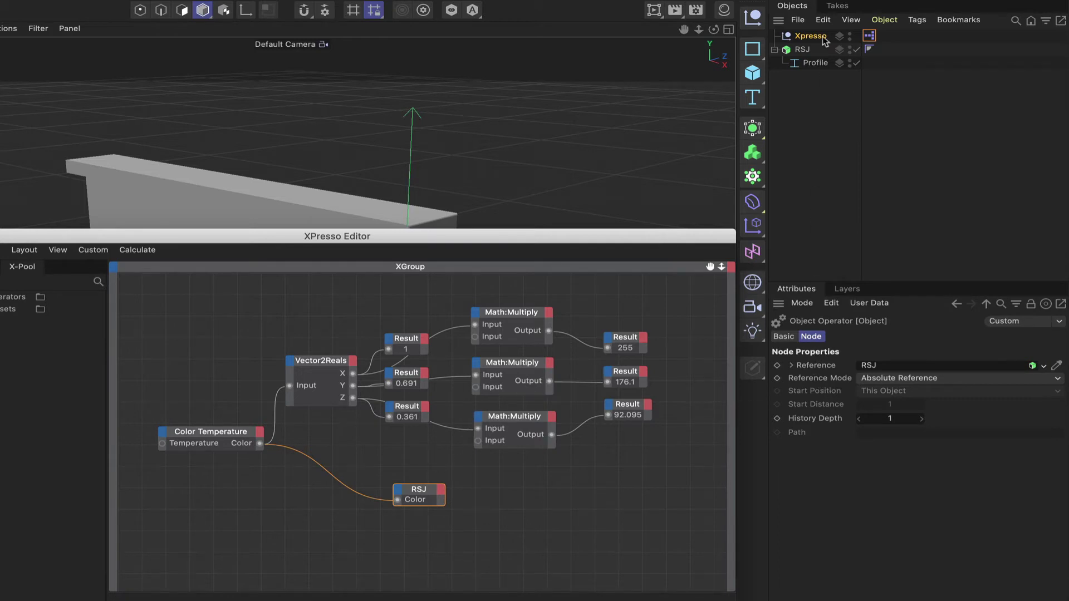
# Set the RSJ beam's Display Color to Automatic so it appears orange.
pyautogui.click(804, 51)
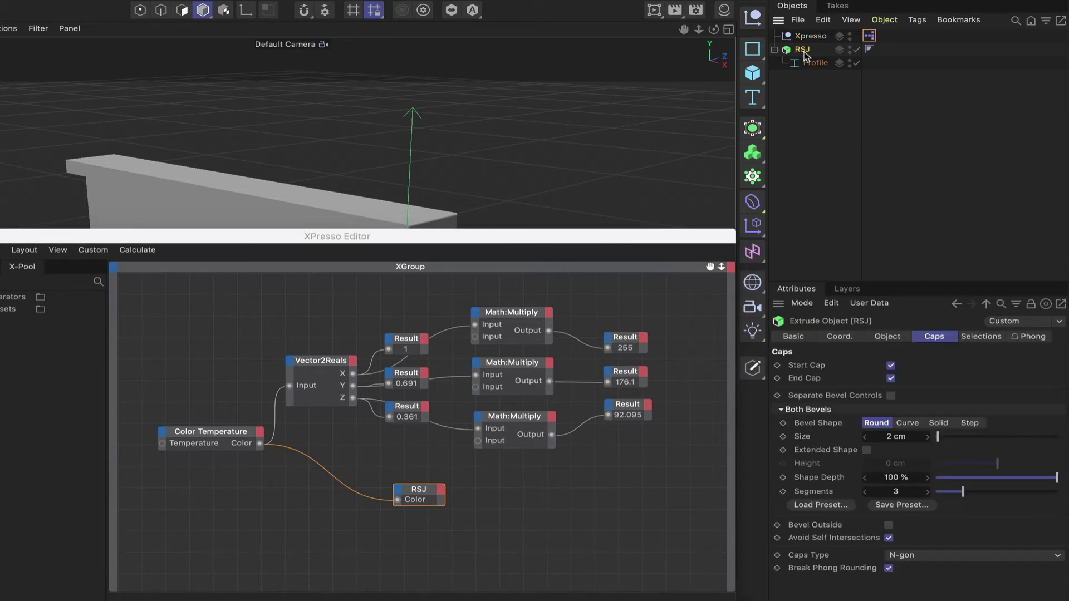
pyautogui.click(794, 337)
pyautogui.click(894, 451)
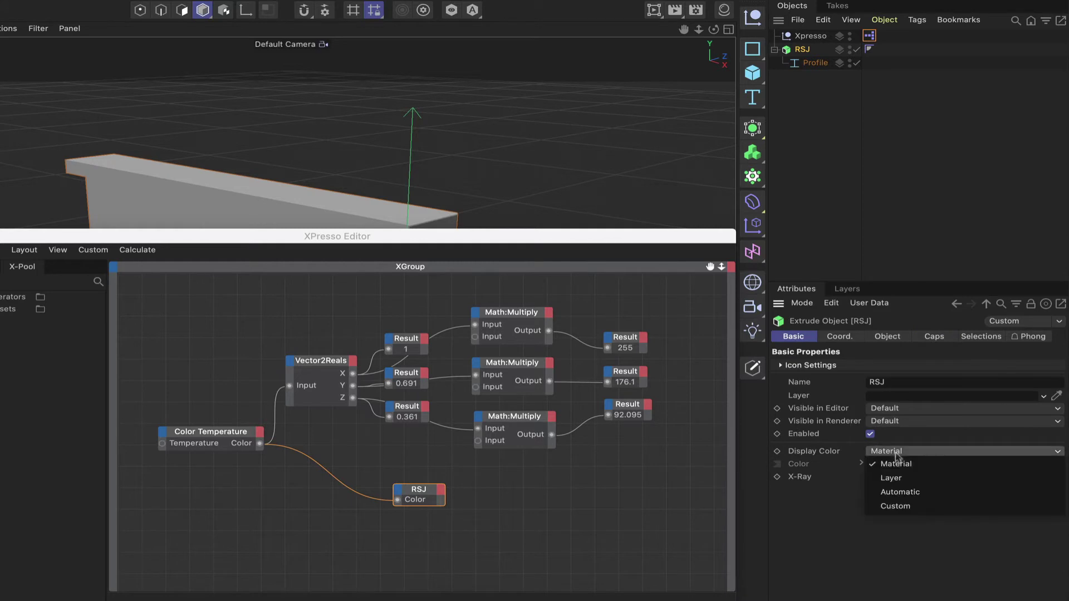
pyautogui.click(895, 495)
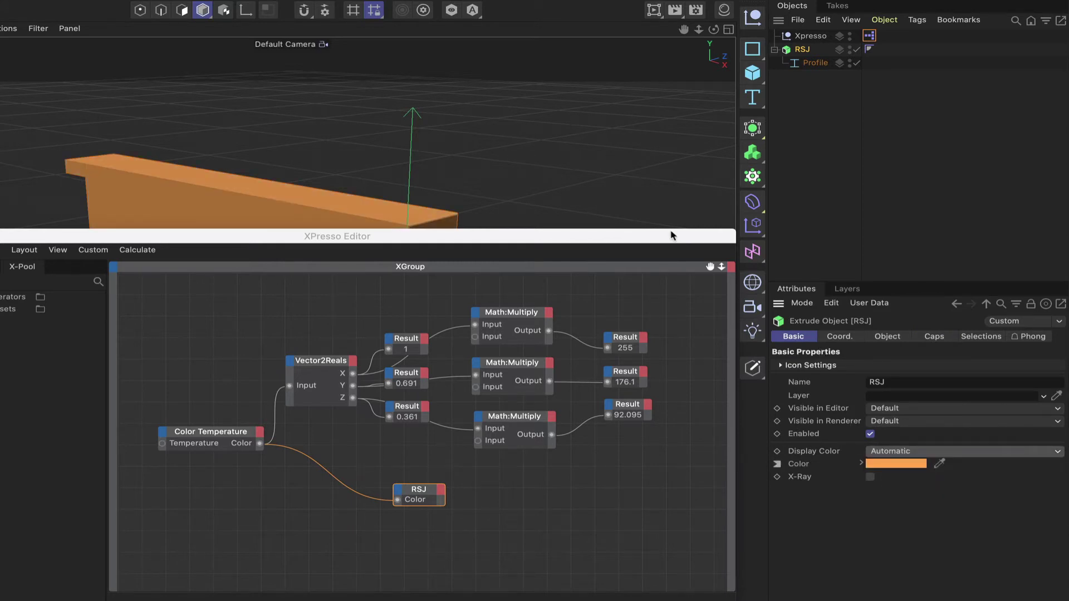
pyautogui.moveTo(670, 236); pyautogui.dragTo(587, 320)
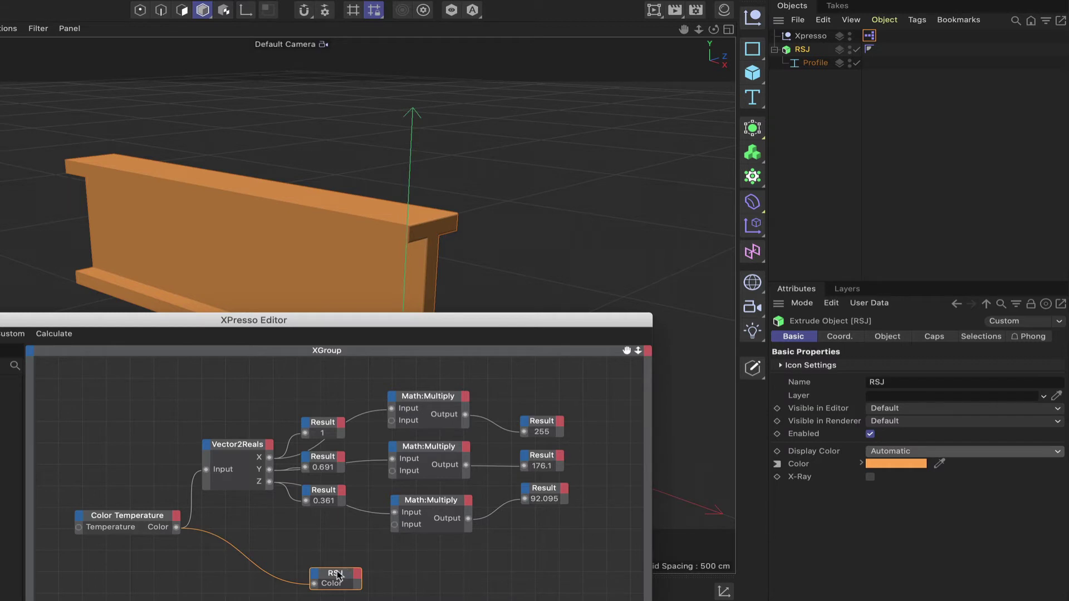
# Change the Color Temperature node's Temperature from 4000 to 3500.
pyautogui.moveTo(338, 576); pyautogui.dragTo(335, 564)
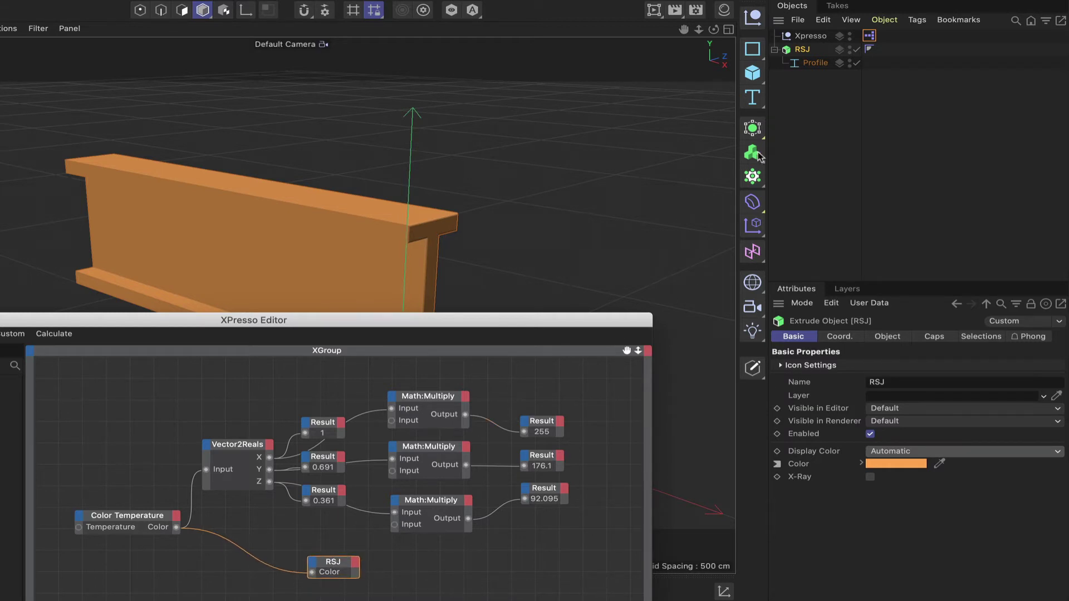
pyautogui.click(146, 522)
pyautogui.doubleClick(887, 369)
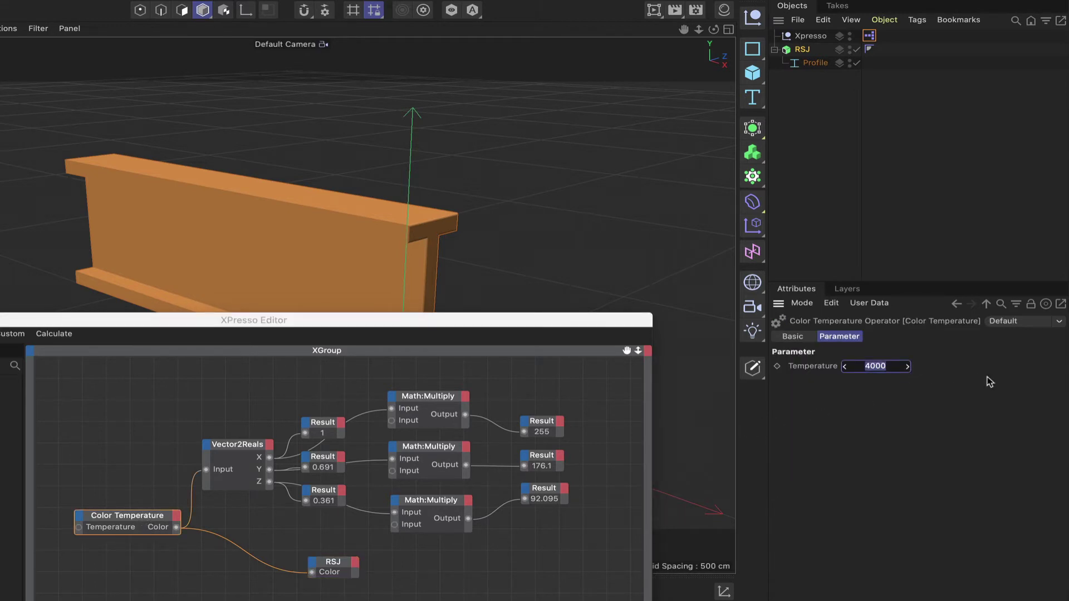
pyautogui.write('3500')
pyautogui.press('Return')
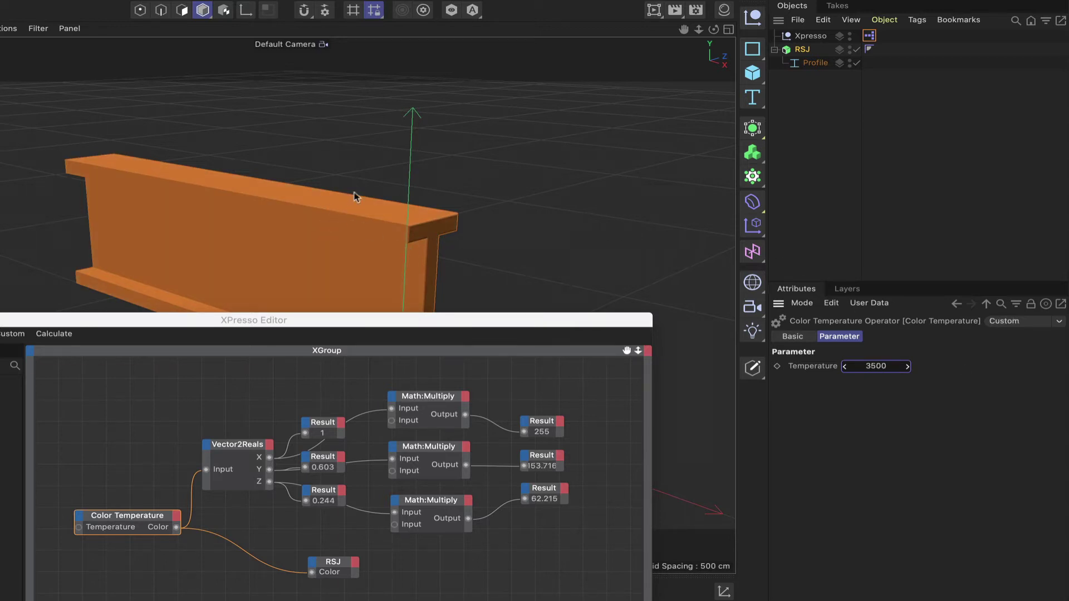
# Lower the Temperature to 1000, then to 0, turning the beam deep red.
pyautogui.doubleClick(876, 367)
pyautogui.write('1000')
pyautogui.press('Return')
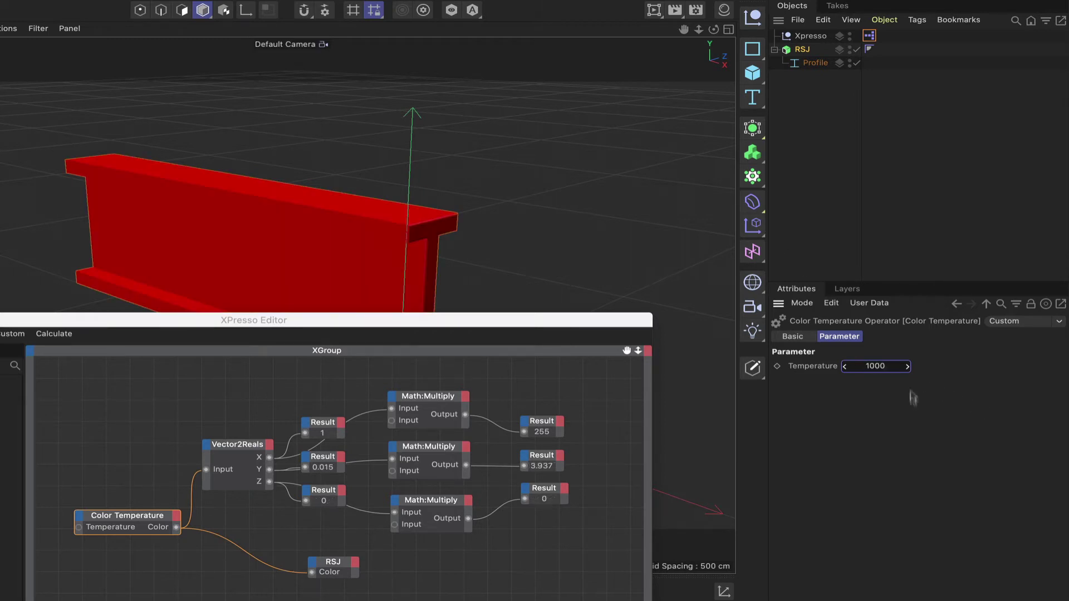
pyautogui.click(876, 368)
pyautogui.write('0')
pyautogui.press('Return')
# Set the Temperature back to 4000 and show the Material Manager beside the viewport.
pyautogui.click(880, 368)
pyautogui.press('Return')
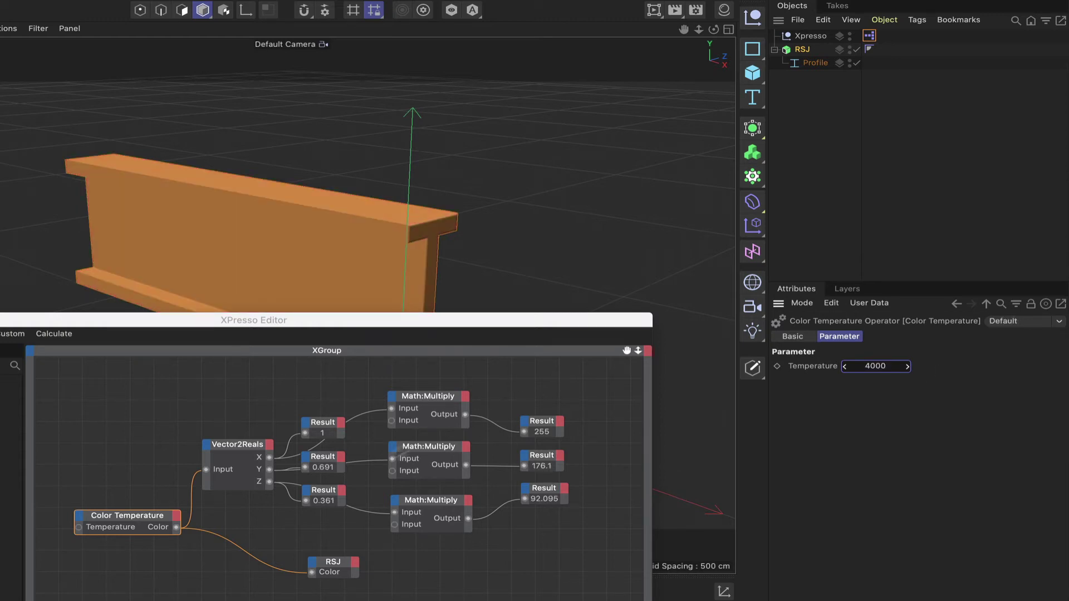
pyautogui.click(724, 10)
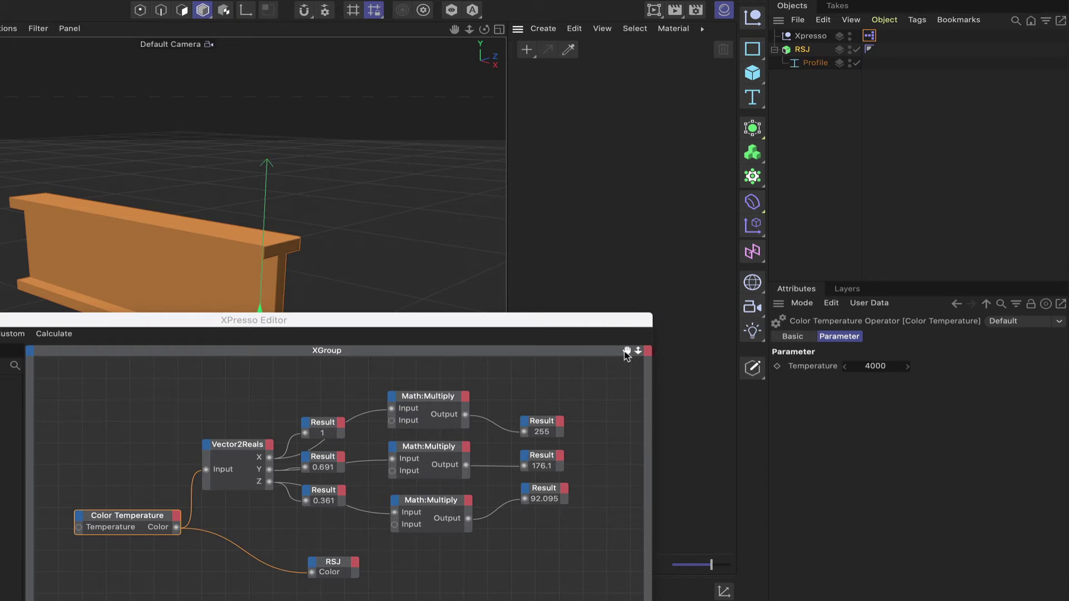
pyautogui.moveTo(626, 354); pyautogui.dragTo(702, 355)
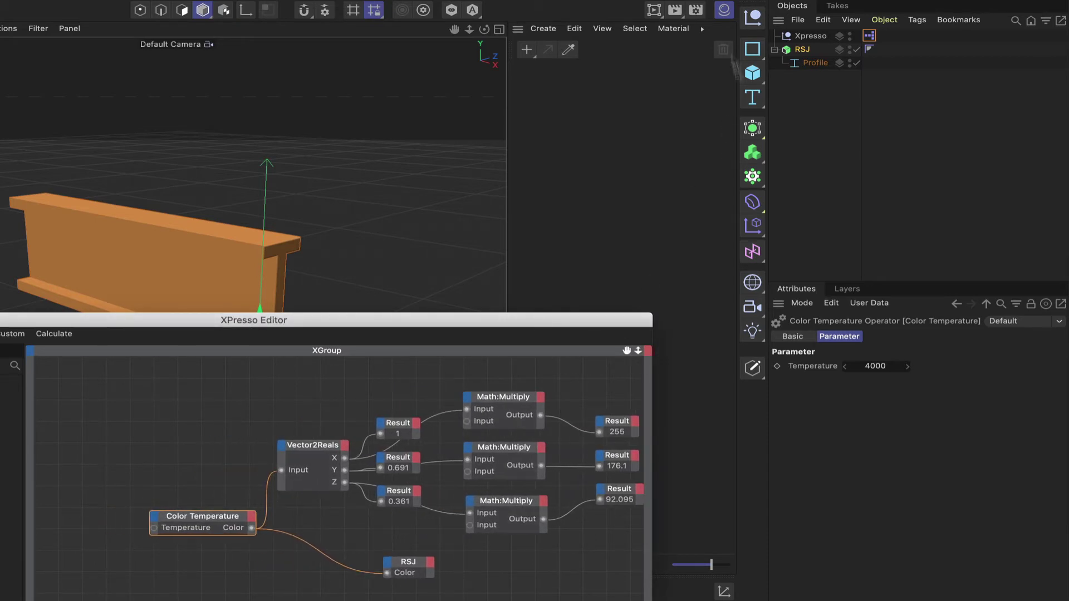
# Add a new Null object named Contoller.
pyautogui.click(752, 16)
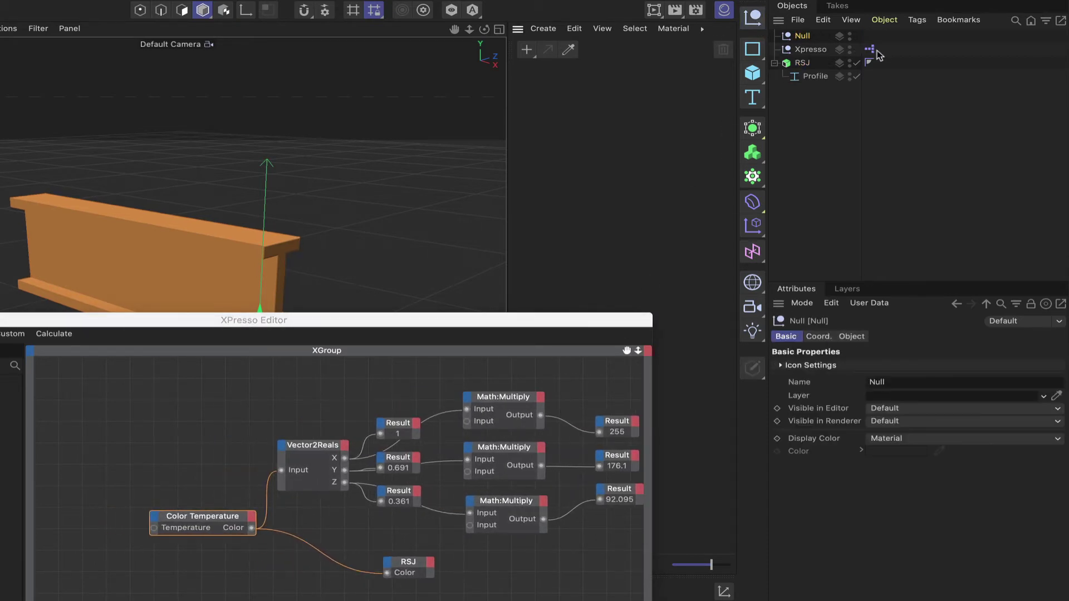
pyautogui.doubleClick(803, 37)
pyautogui.write('Contoller')
pyautogui.press('Return')
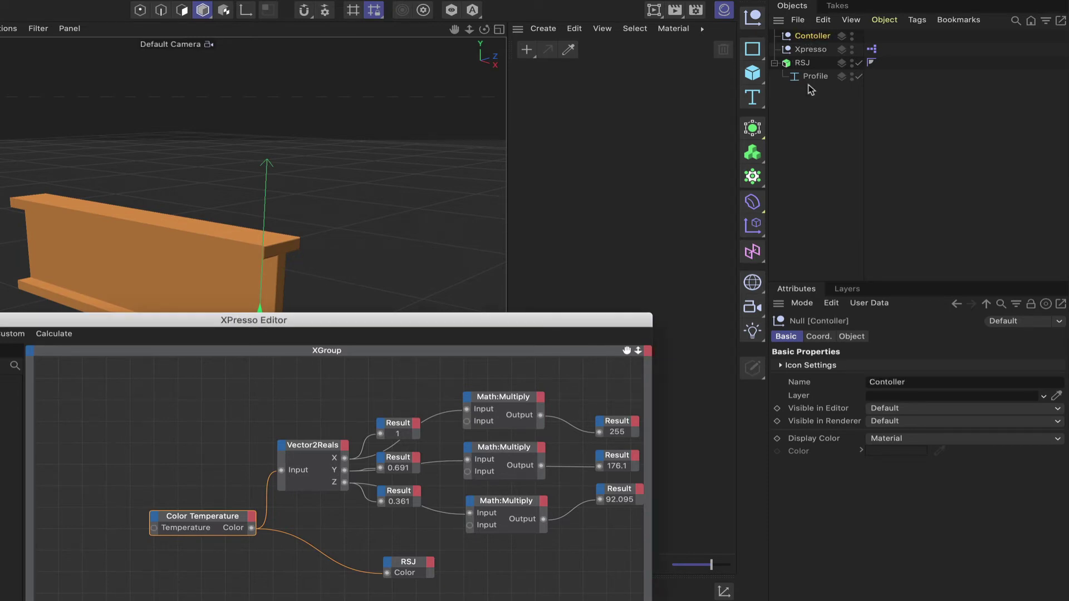
# Add a new user data entry to the Contoller null named Temperature.
pyautogui.click(875, 304)
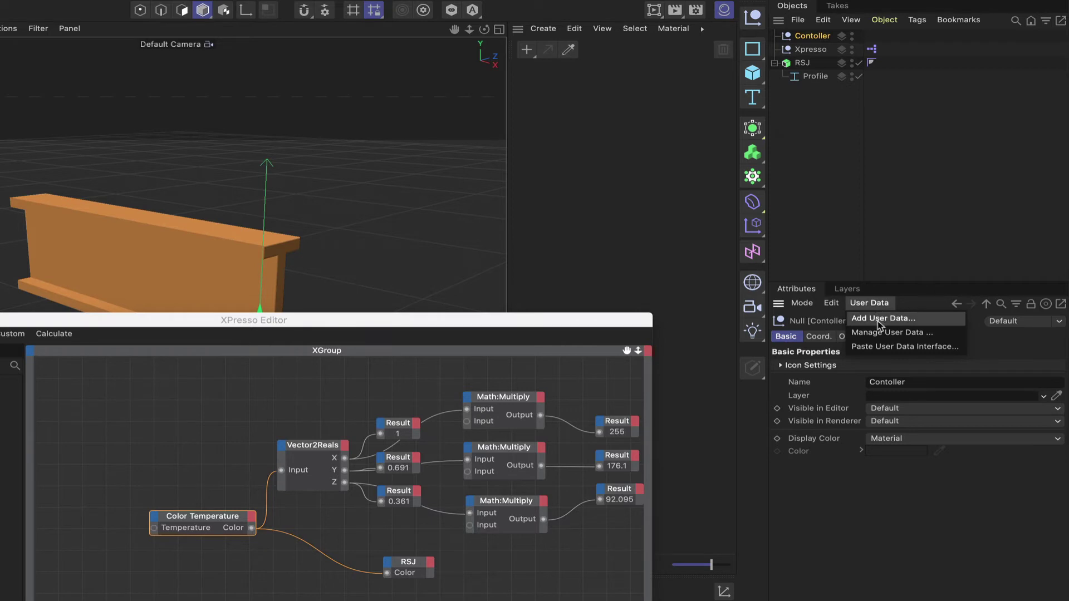
pyautogui.click(877, 321)
pyautogui.moveTo(694, 60); pyautogui.dragTo(743, 0)
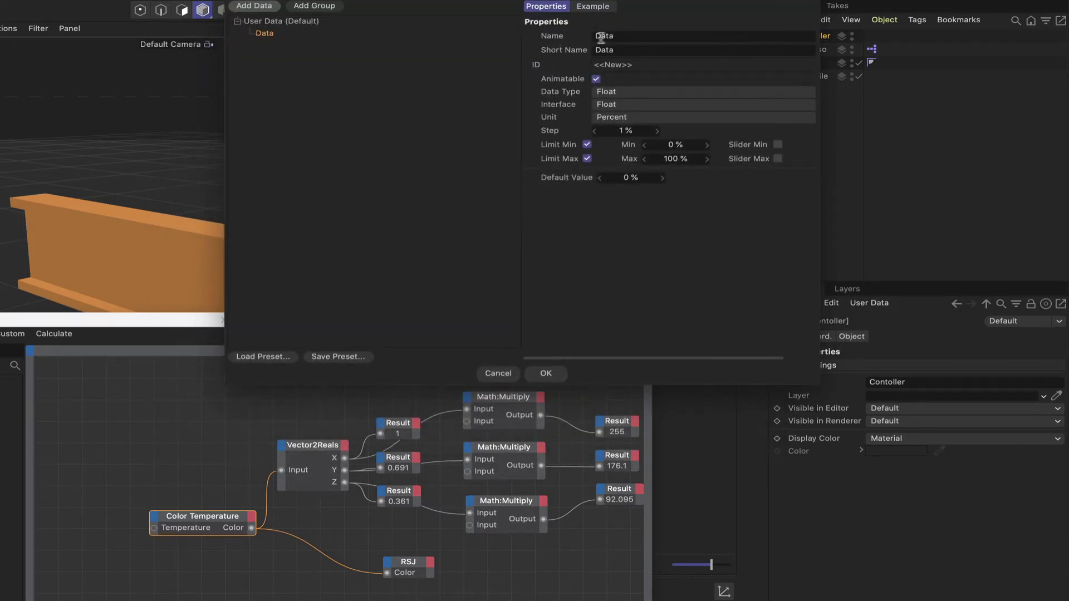
pyautogui.click(608, 38)
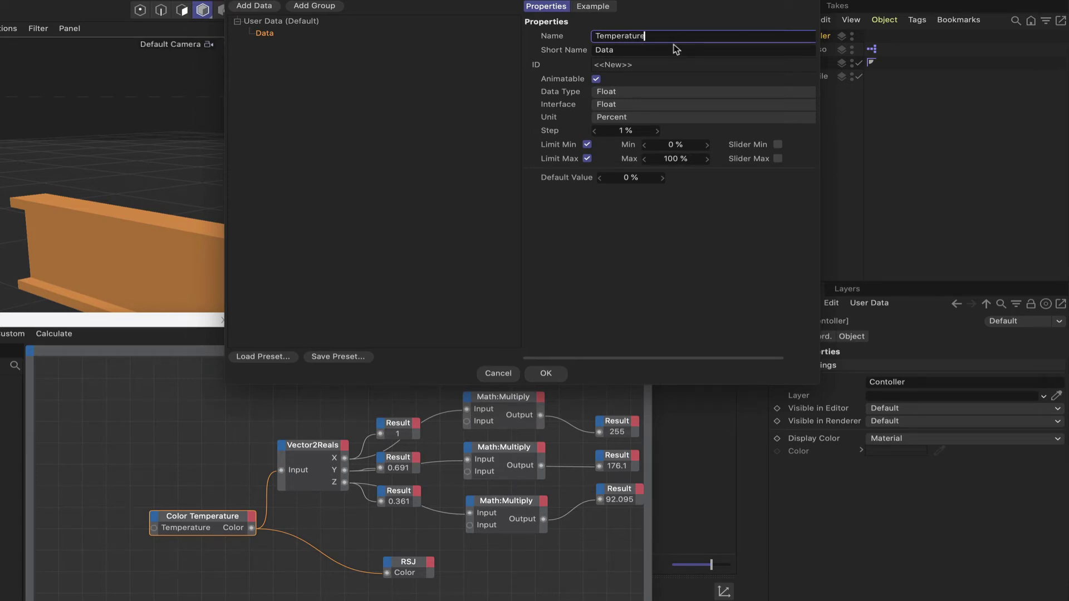
pyautogui.press('Return')
# Make Temperature a Real value with step 500, min 1000, max 6000, slider limits enabled.
pyautogui.click(617, 118)
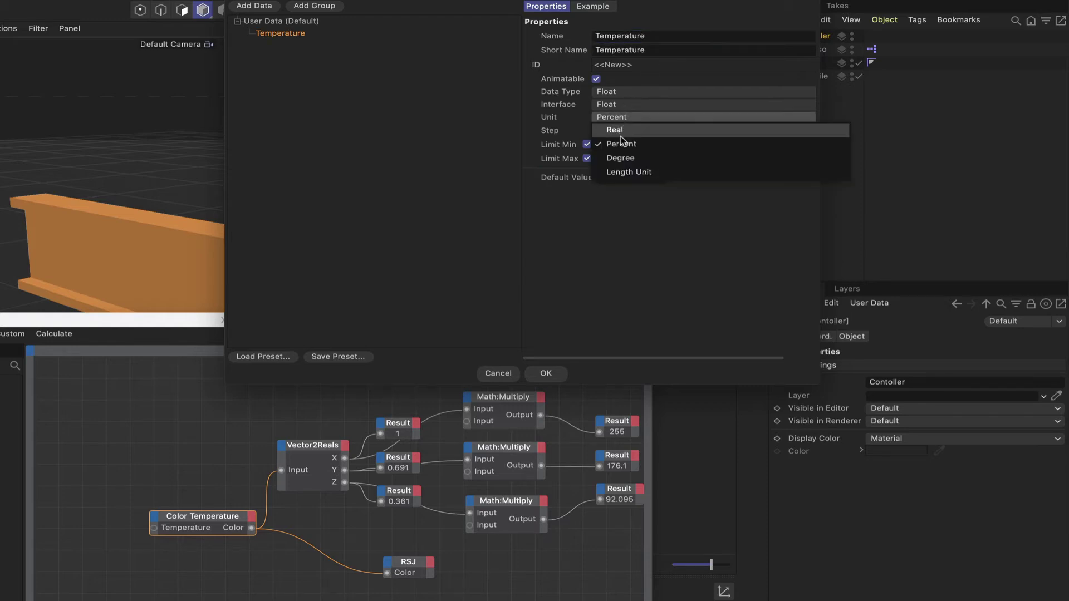
pyautogui.click(623, 132)
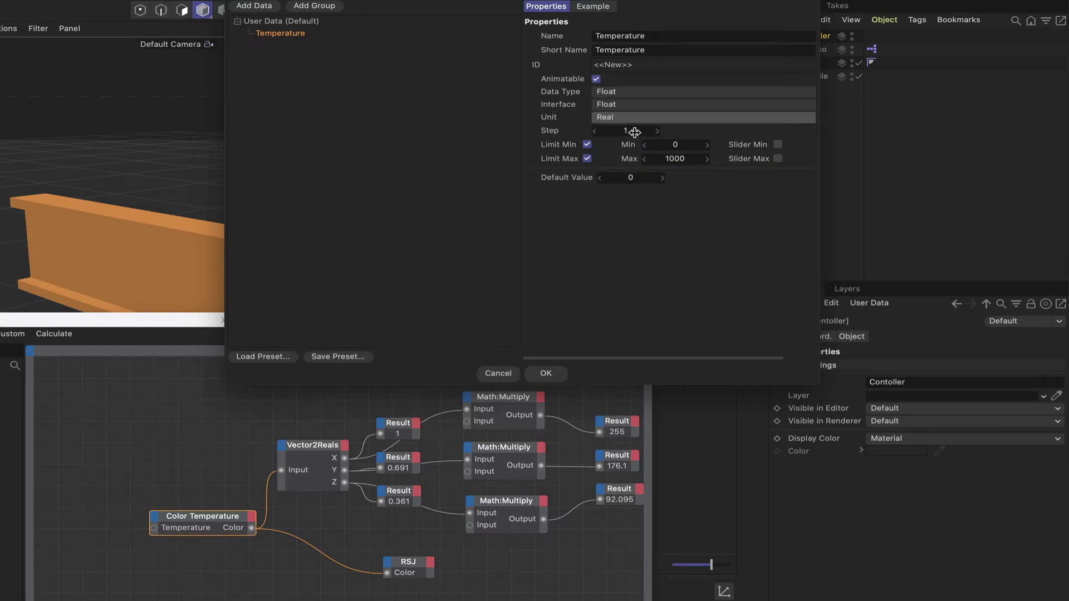
pyautogui.click(634, 132)
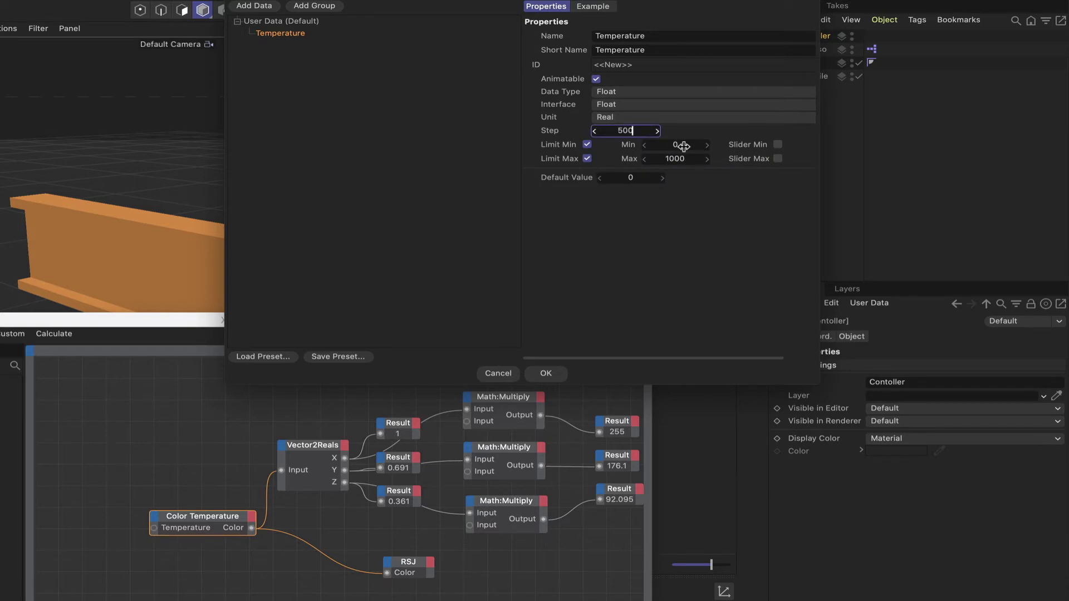
pyautogui.press('Return')
pyautogui.click(677, 145)
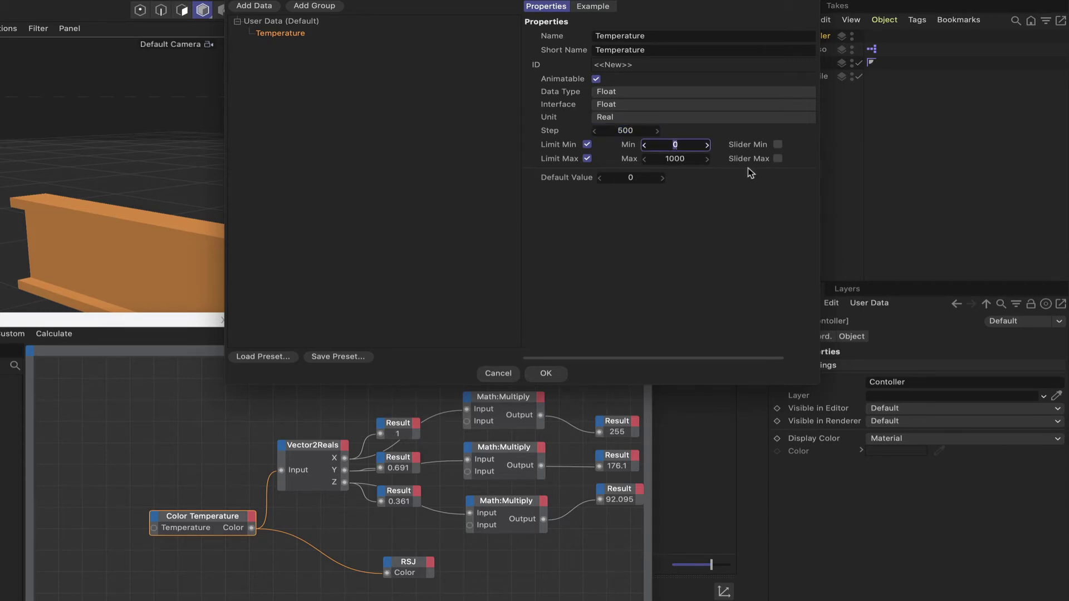
pyautogui.write('1000')
pyautogui.click(682, 158)
pyautogui.write('6000')
pyautogui.click(777, 144)
pyautogui.click(778, 159)
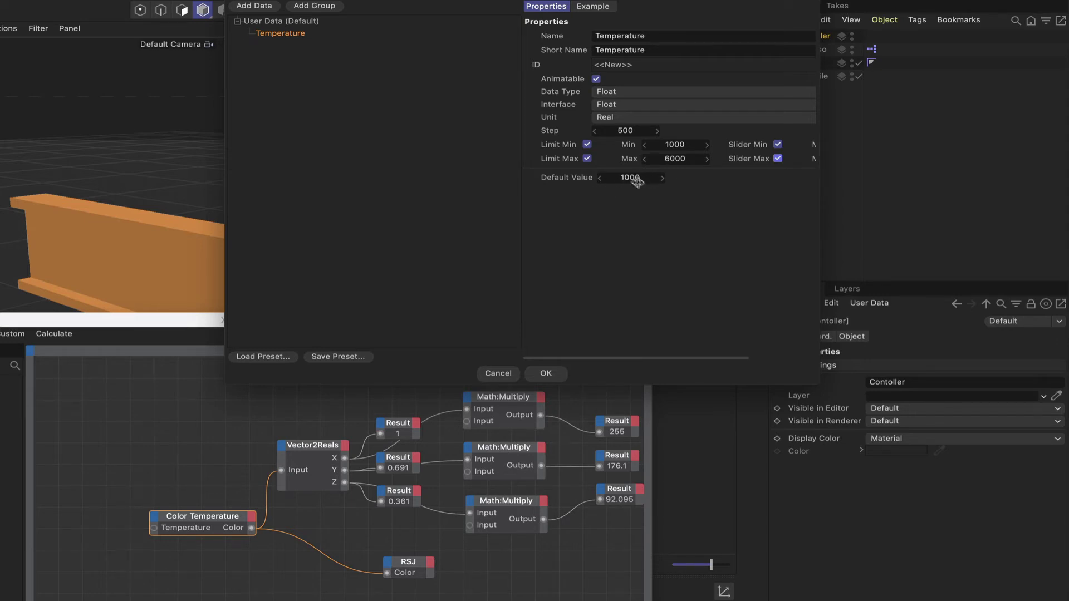
pyautogui.click(546, 373)
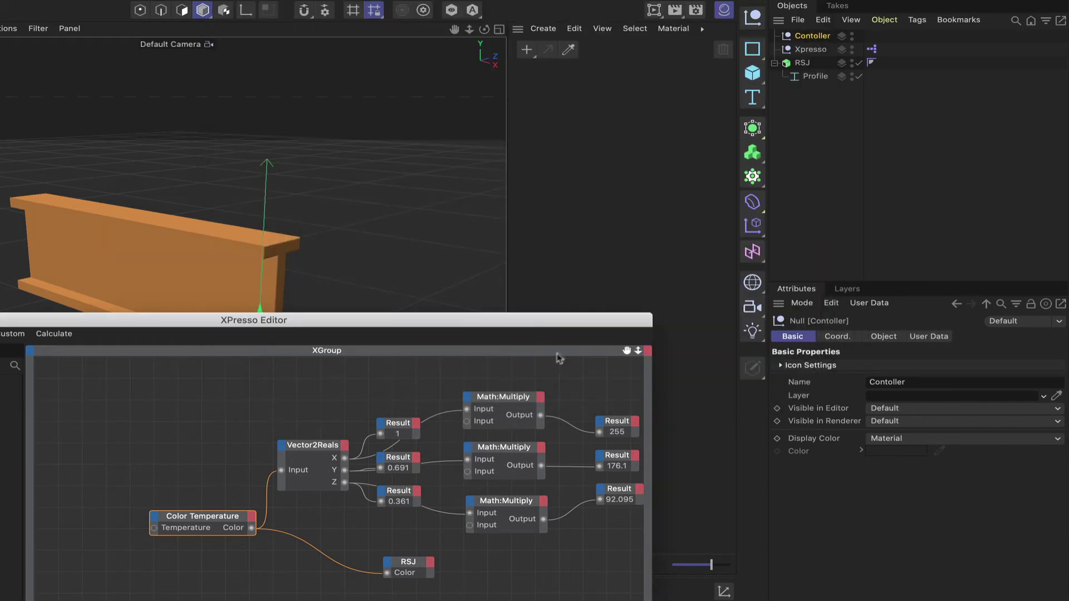
# Switch Temperature's interface to Float Slider in the user data manager and try the slider.
pyautogui.click(921, 336)
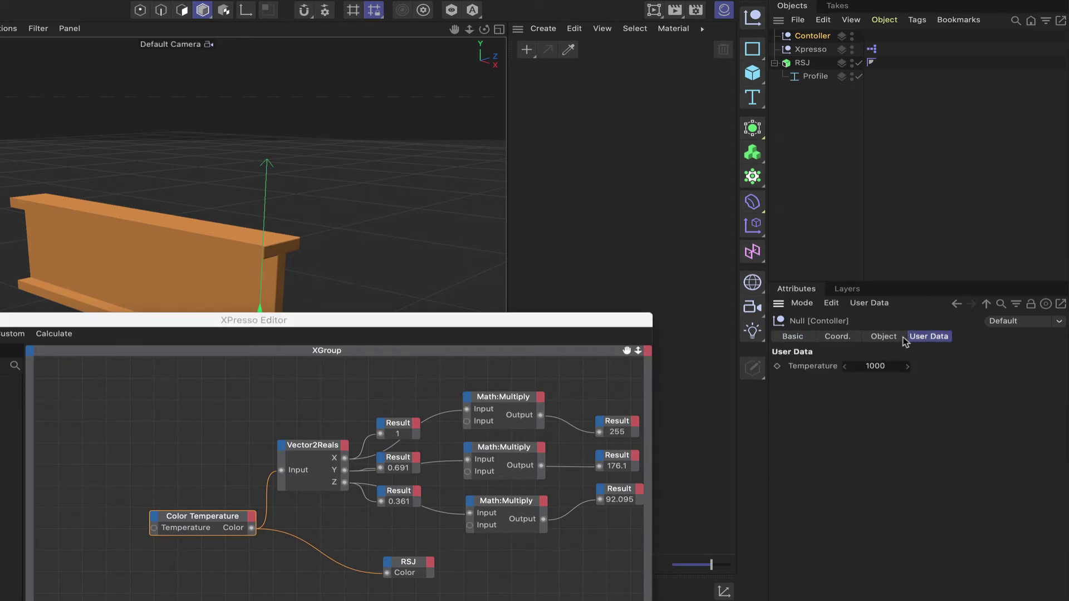
pyautogui.click(879, 304)
pyautogui.click(885, 334)
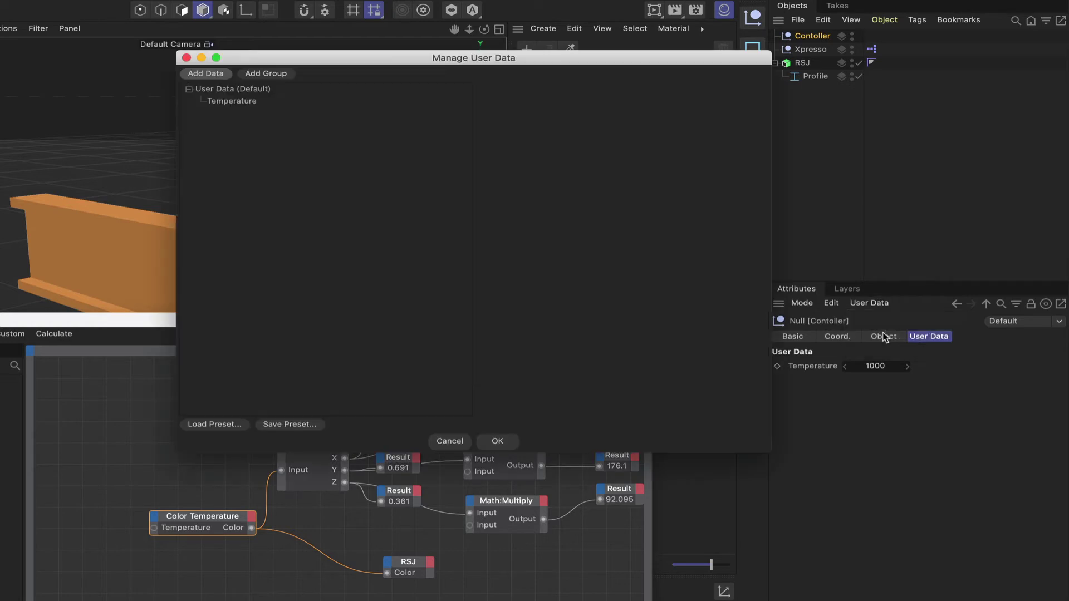
pyautogui.click(234, 101)
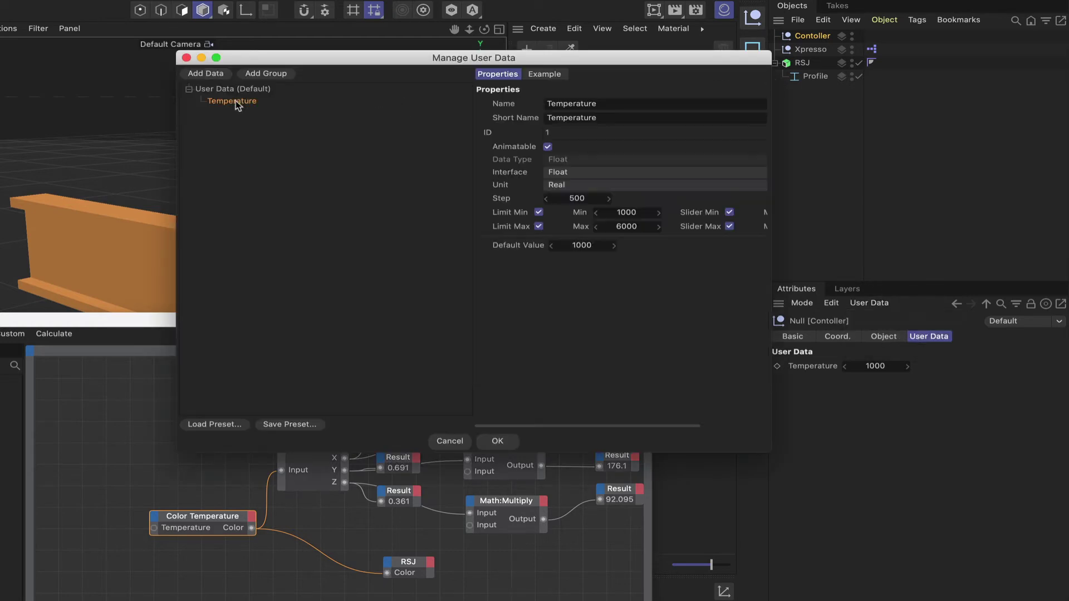
pyautogui.click(575, 177)
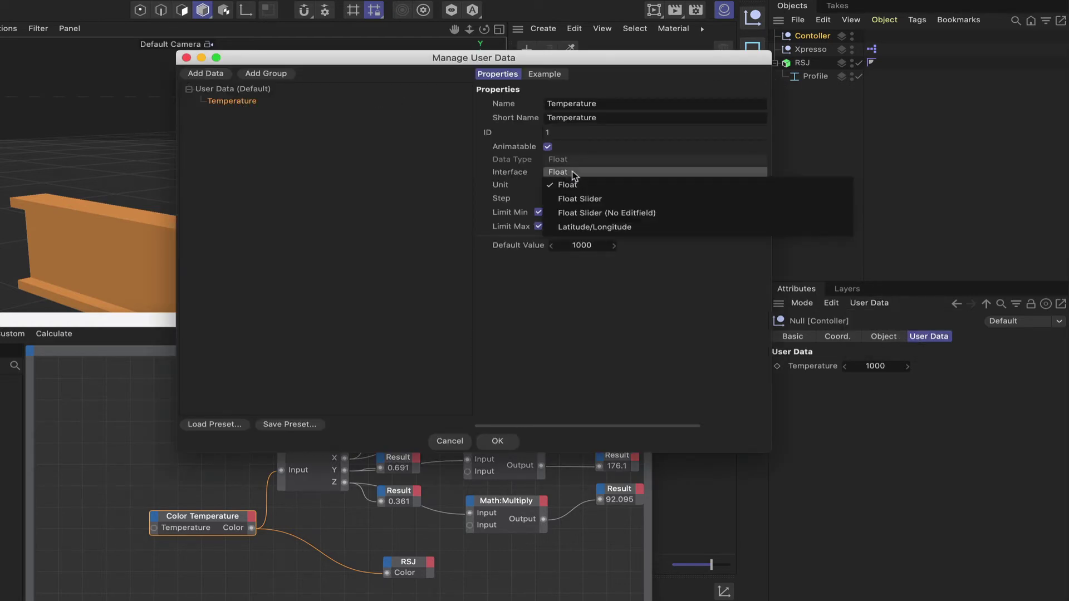
pyautogui.click(585, 202)
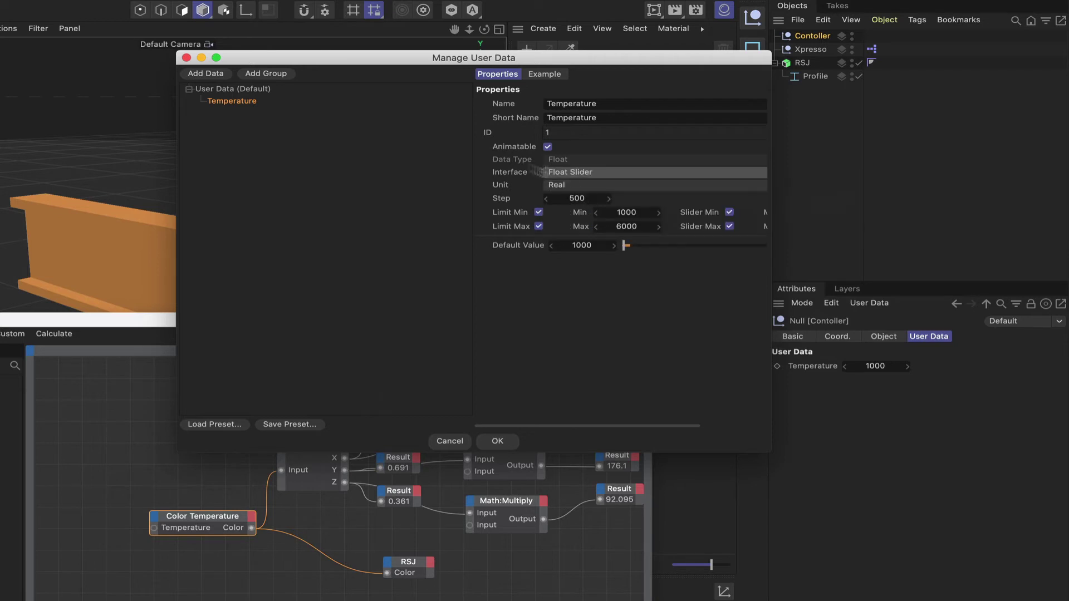
pyautogui.click(490, 441)
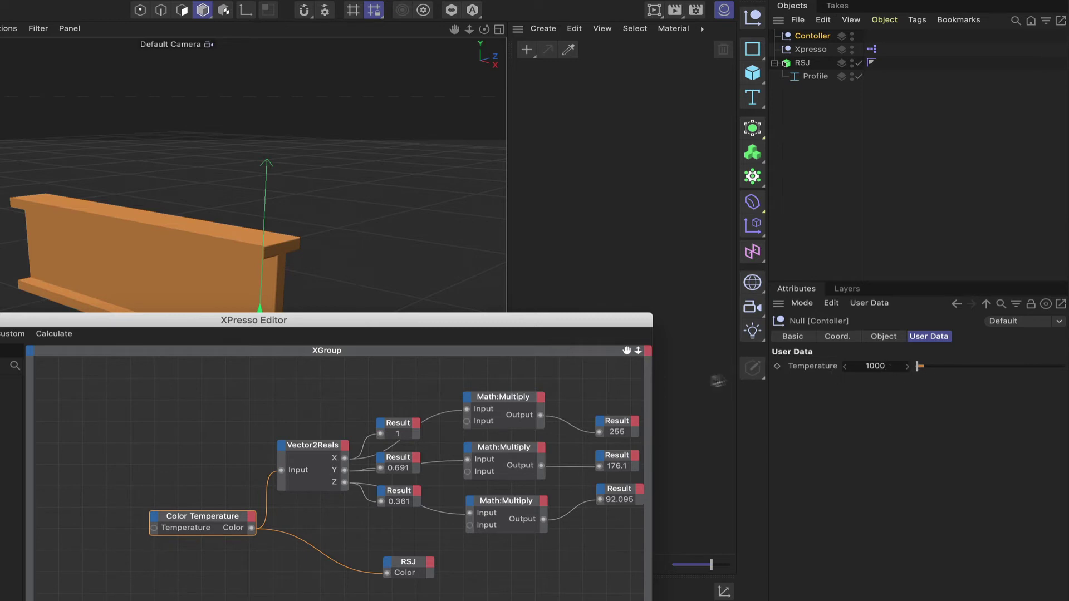
pyautogui.moveTo(918, 368); pyautogui.dragTo(940, 395)
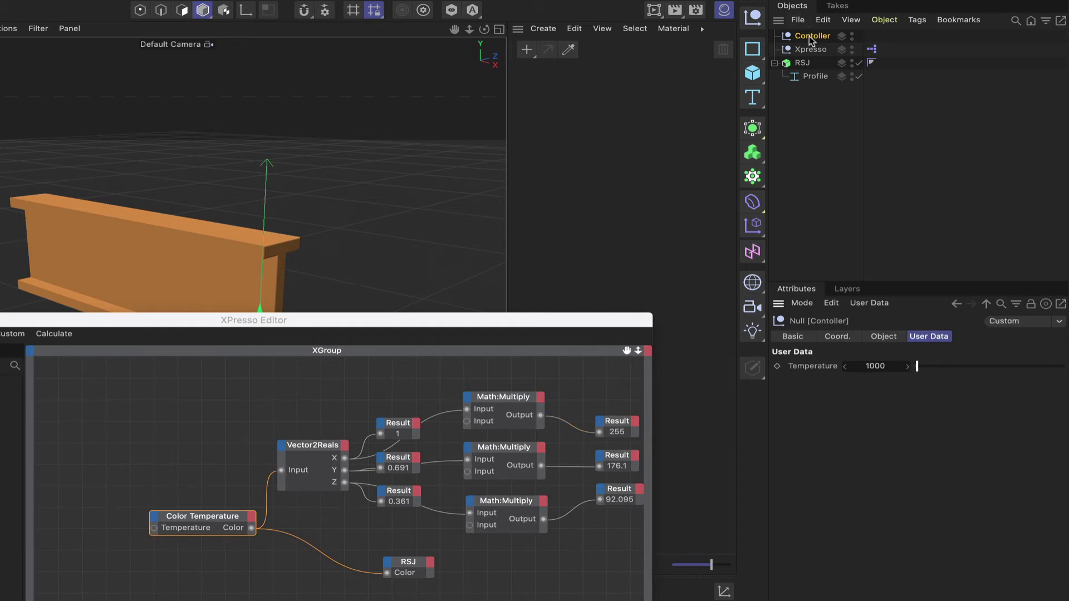
# Add a Contoller node to XPresso and wire its Temperature output into Color Temperature's Temperature input.
pyautogui.moveTo(809, 35); pyautogui.dragTo(84, 539)
pyautogui.click(96, 537)
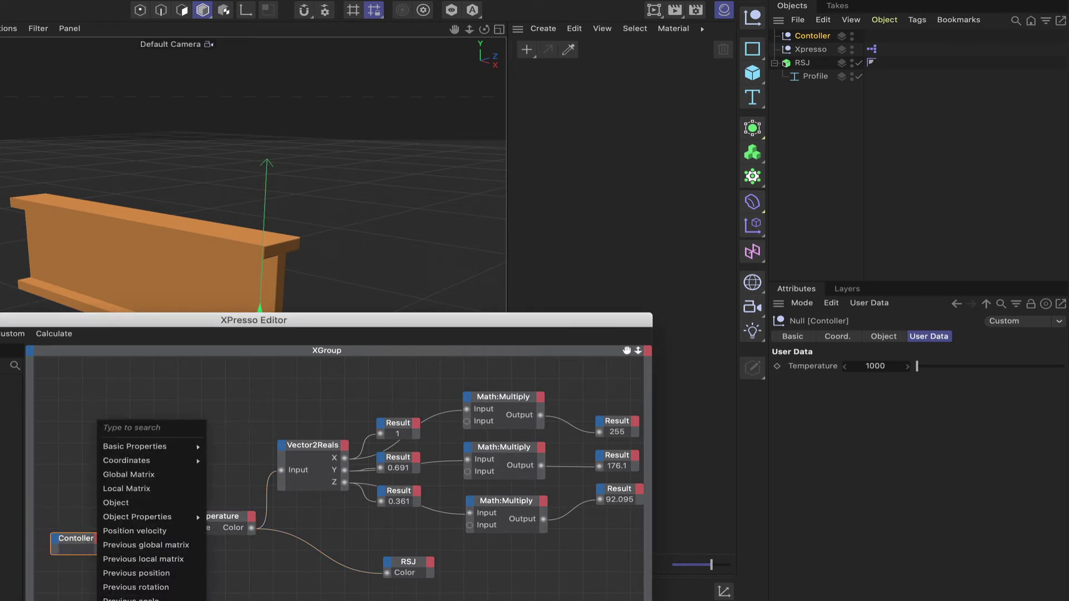
pyautogui.click(139, 593)
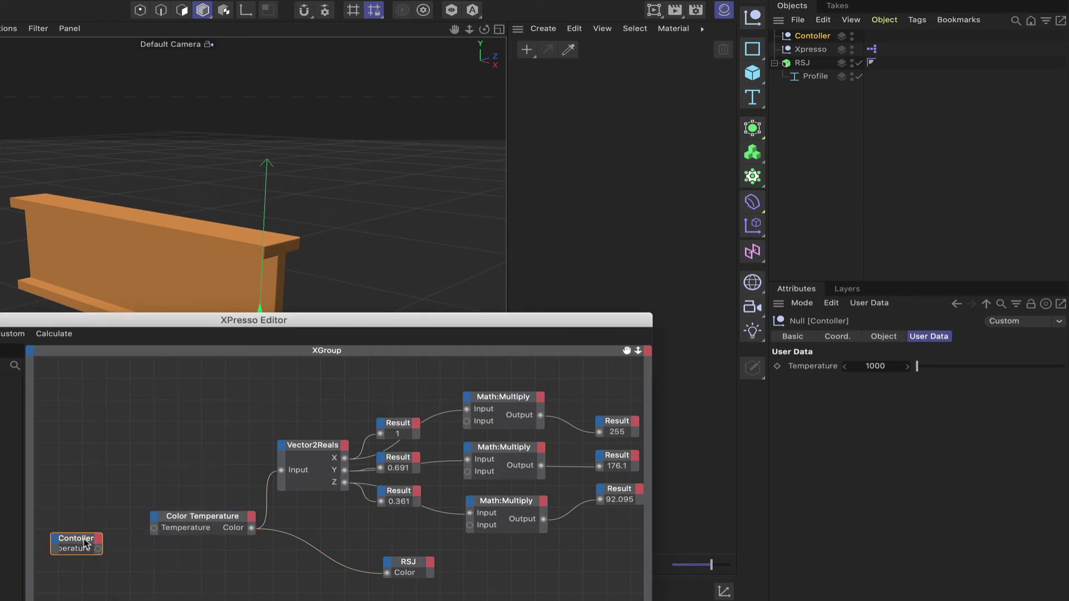
pyautogui.moveTo(119, 550)
pyautogui.mouseDown()
pyautogui.moveTo(160, 536)
pyautogui.moveTo(103, 548)
pyautogui.mouseUp()
pyautogui.click(99, 544)
# Drag Contoller's Temperature slider up, then back to 3500 for an orange beam.
pyautogui.click(811, 36)
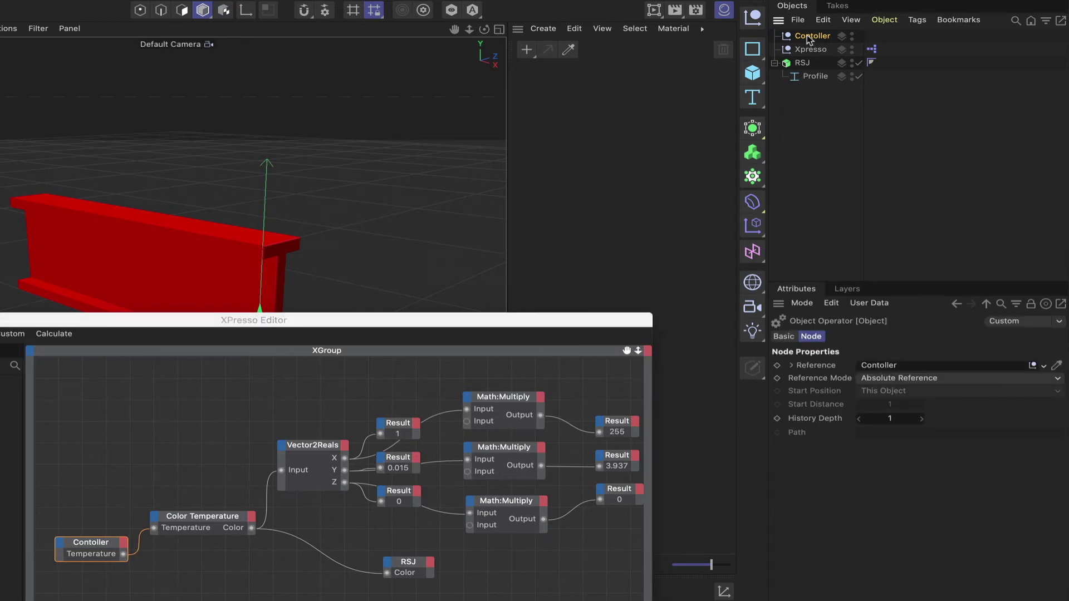
pyautogui.moveTo(916, 366); pyautogui.dragTo(1061, 382)
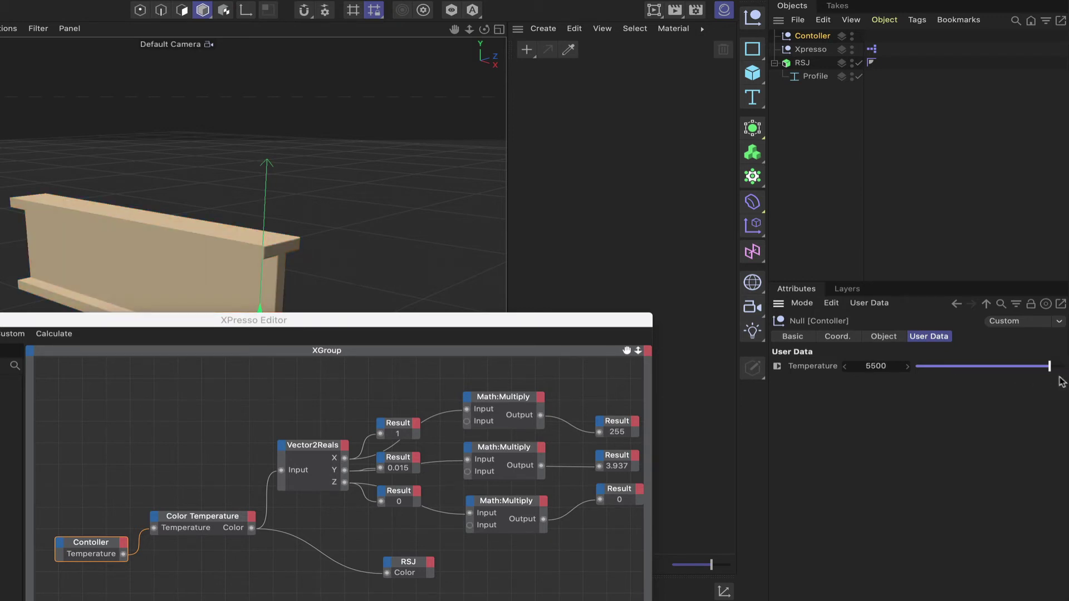
pyautogui.moveTo(1061, 381); pyautogui.dragTo(990, 383)
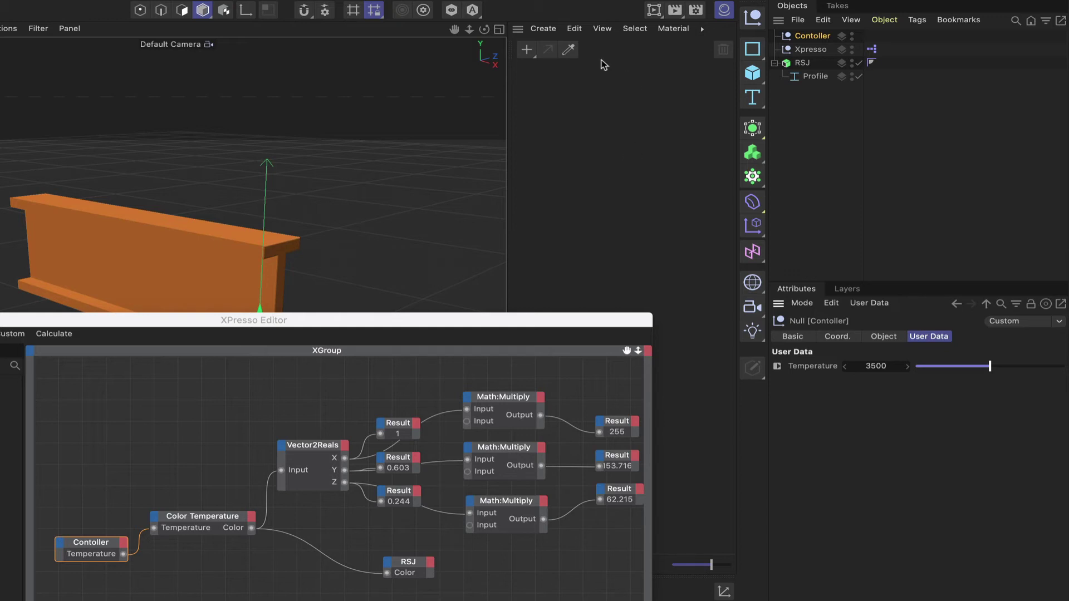
# Create a new material named Mat and open it in the Material Editor.
pyautogui.doubleClick(573, 83)
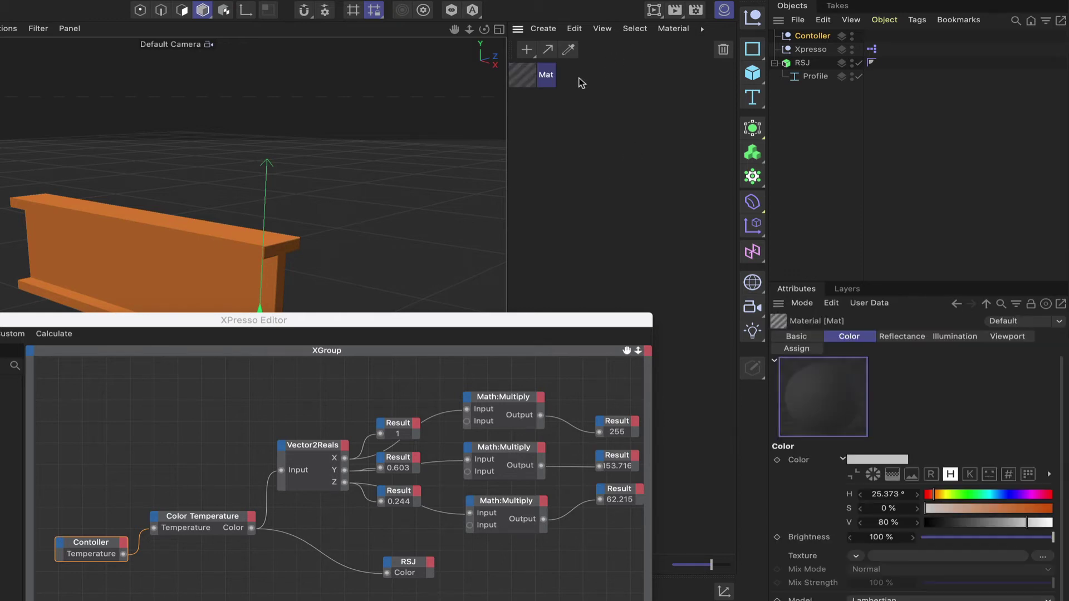
pyautogui.doubleClick(523, 76)
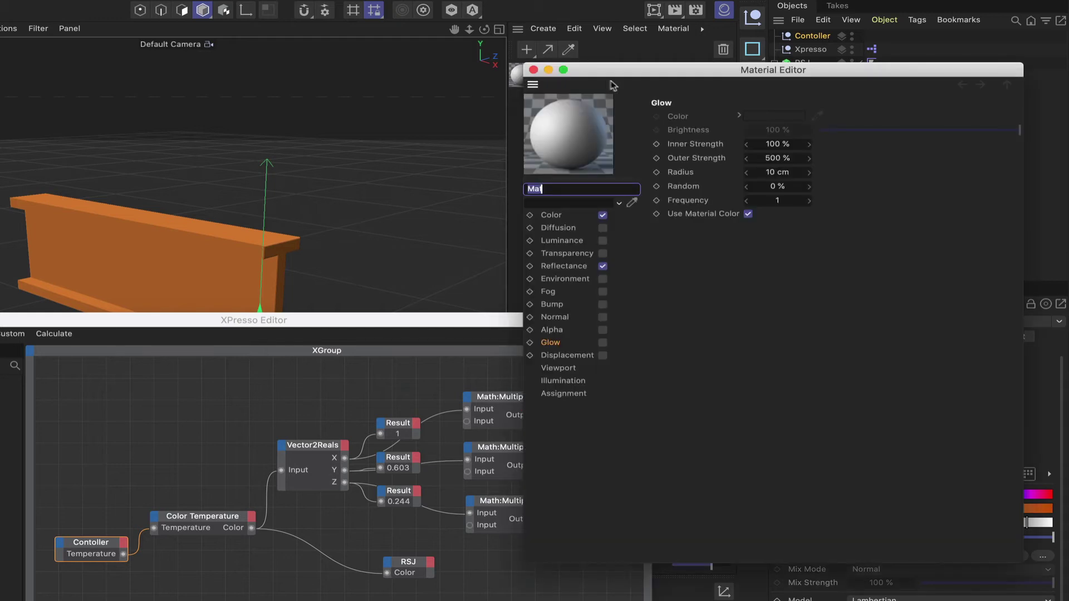
pyautogui.moveTo(636, 73); pyautogui.dragTo(584, 0)
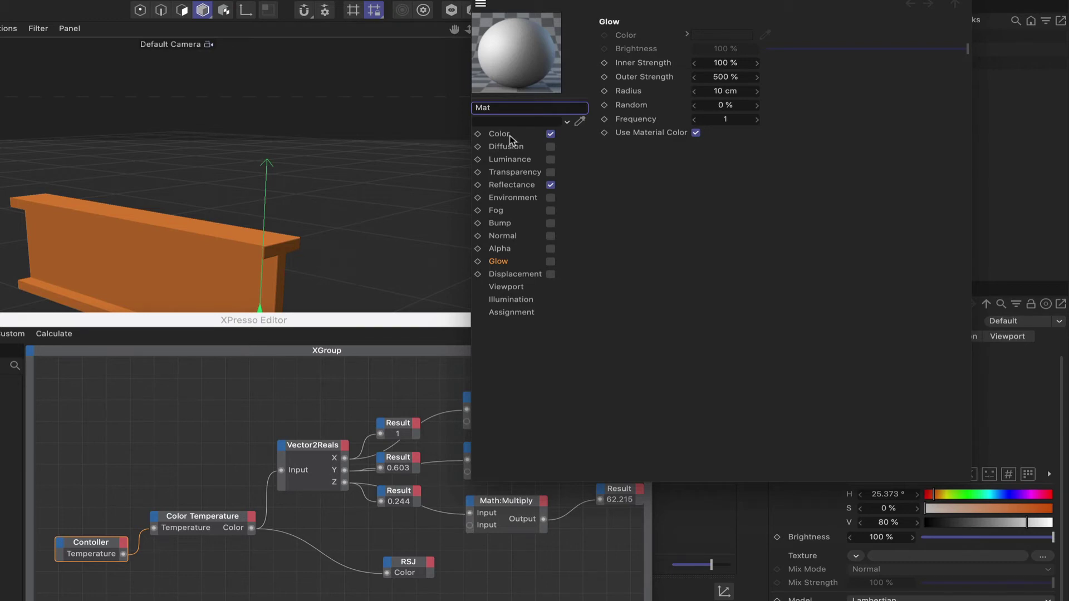
# Enable Glow on Mat with Use Material Color unticked.
pyautogui.click(549, 263)
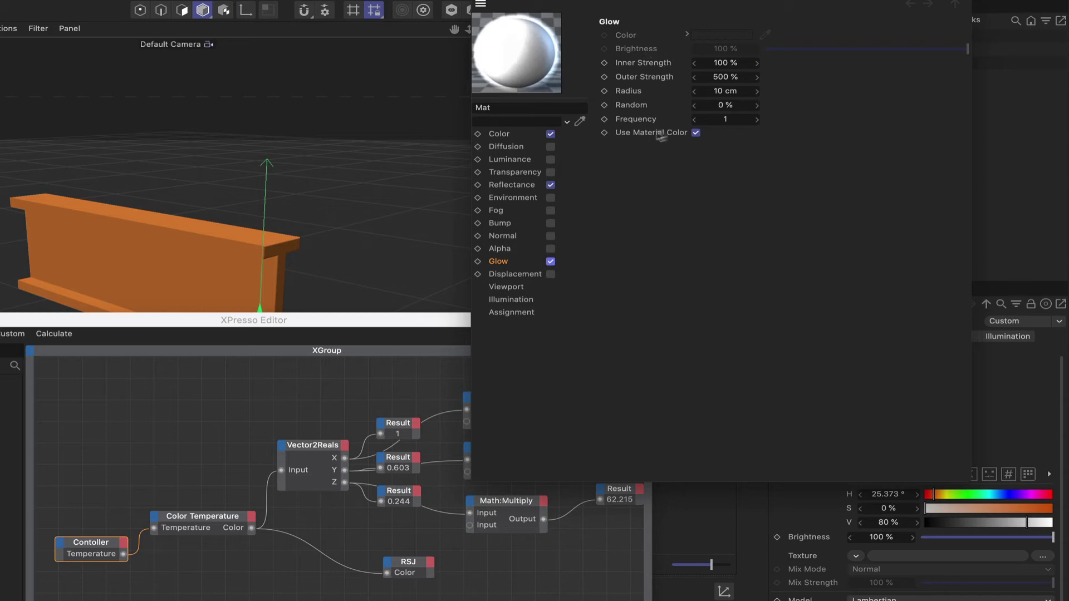
pyautogui.click(696, 133)
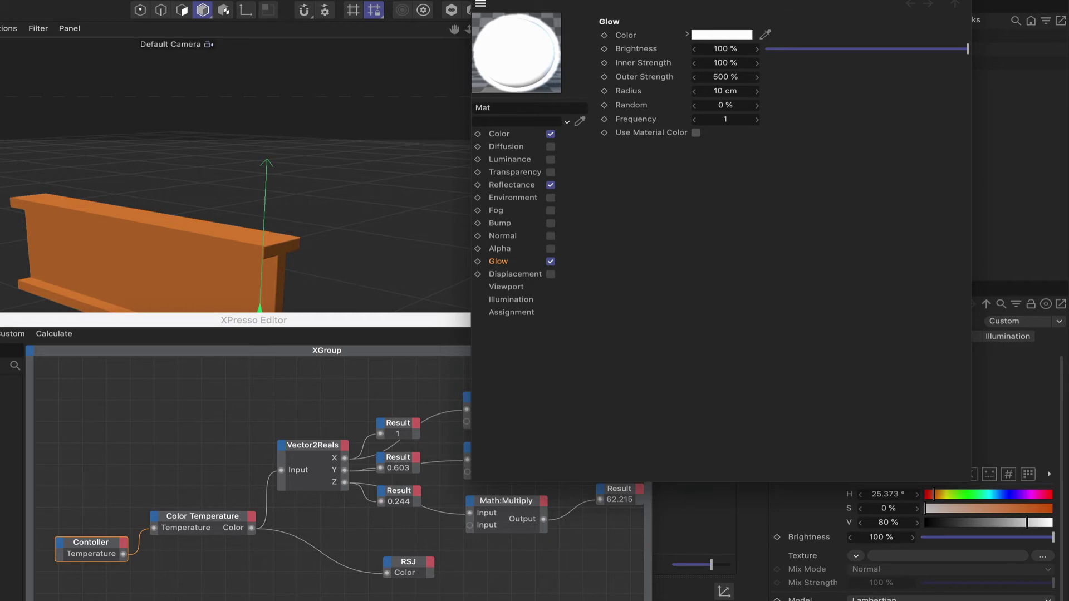
pyautogui.click(312, 438)
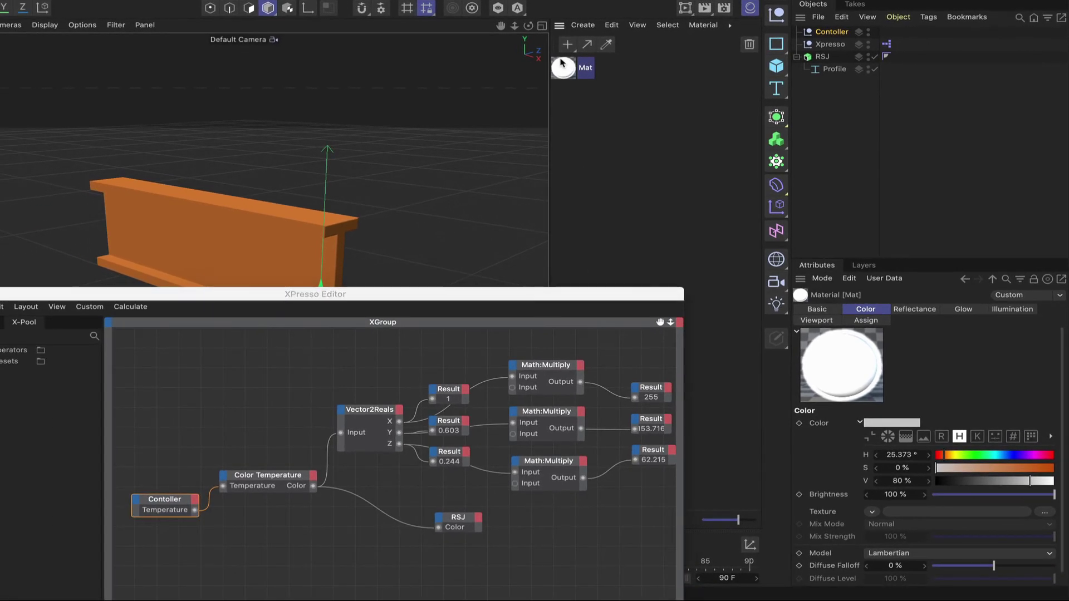
# Place a Mat node below RSJ in the XPresso graph with a Color input port.
pyautogui.moveTo(536, 72); pyautogui.dragTo(323, 587)
pyautogui.moveTo(357, 550); pyautogui.dragTo(399, 555)
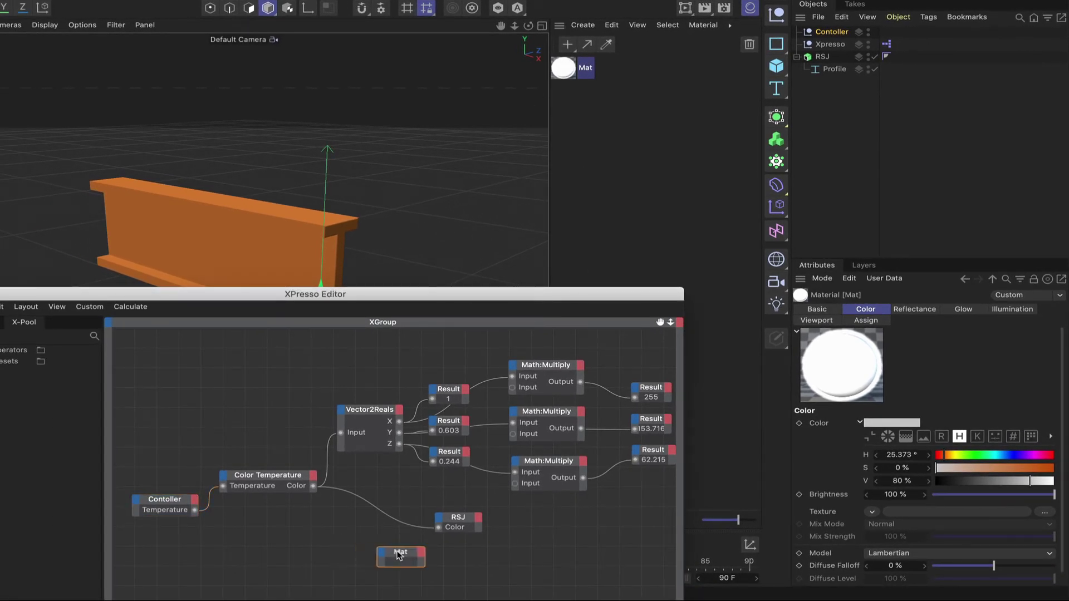
pyautogui.click(384, 554)
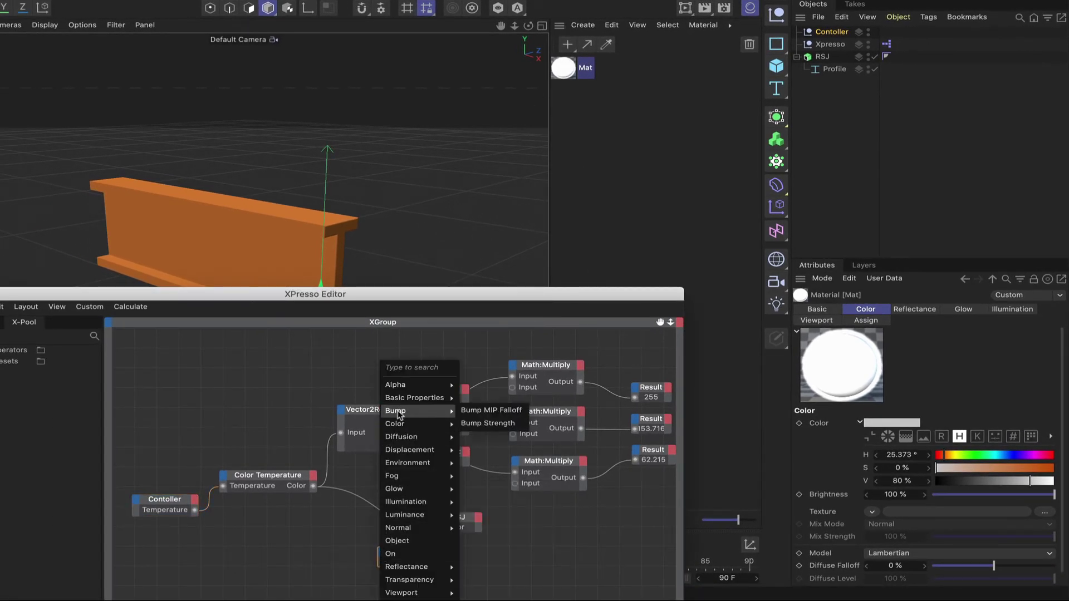
pyautogui.moveTo(399, 428)
pyautogui.moveTo(479, 436)
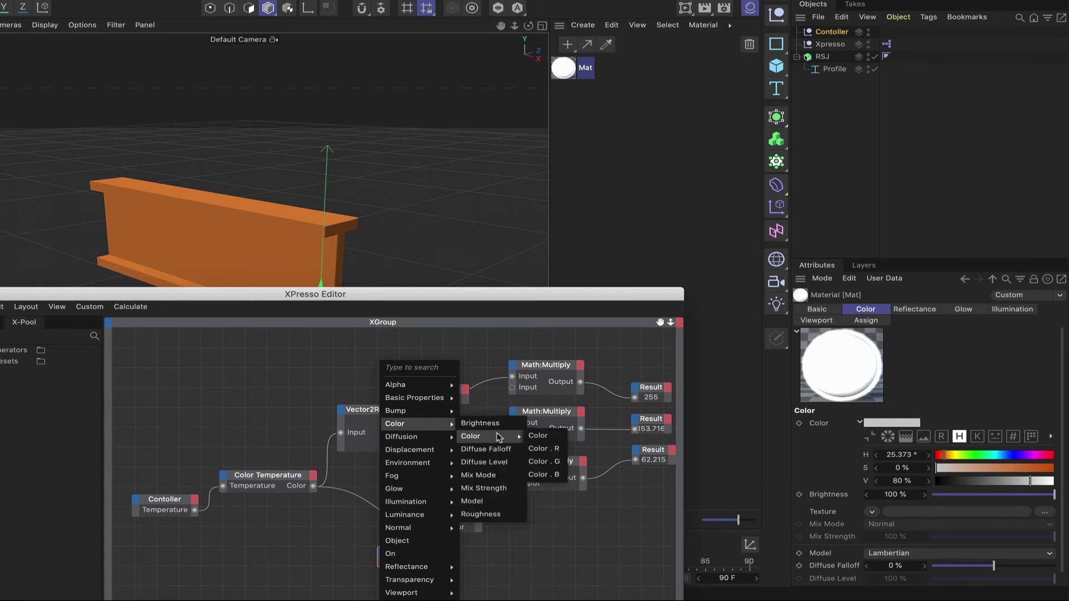
pyautogui.click(548, 441)
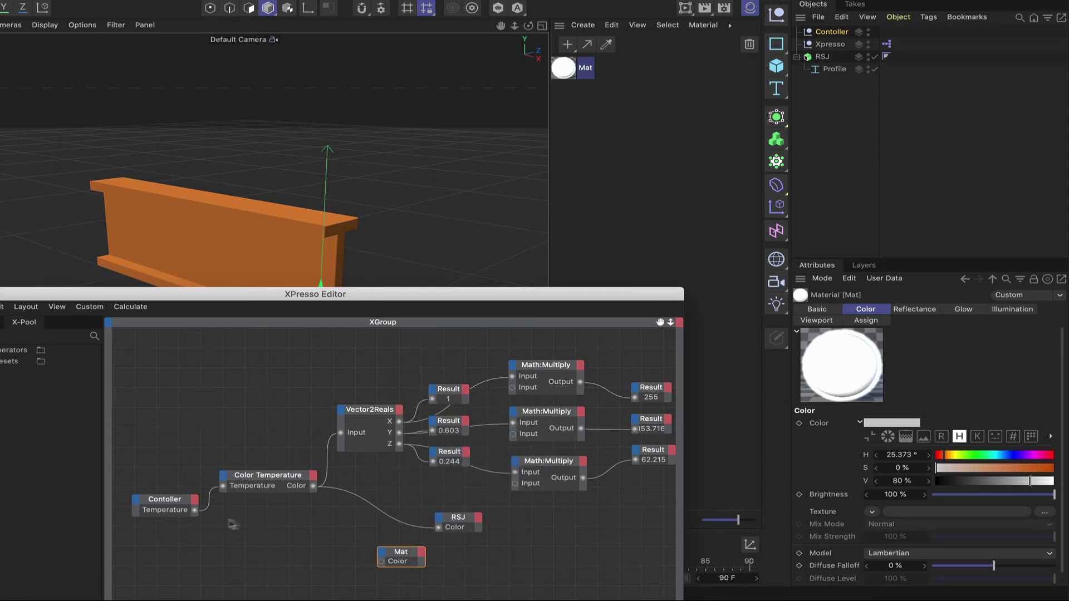
# Wire Color Temperature into Mat's Color, apply Mat to RSJ, and cut RSJ's colour wire.
pyautogui.click(313, 490)
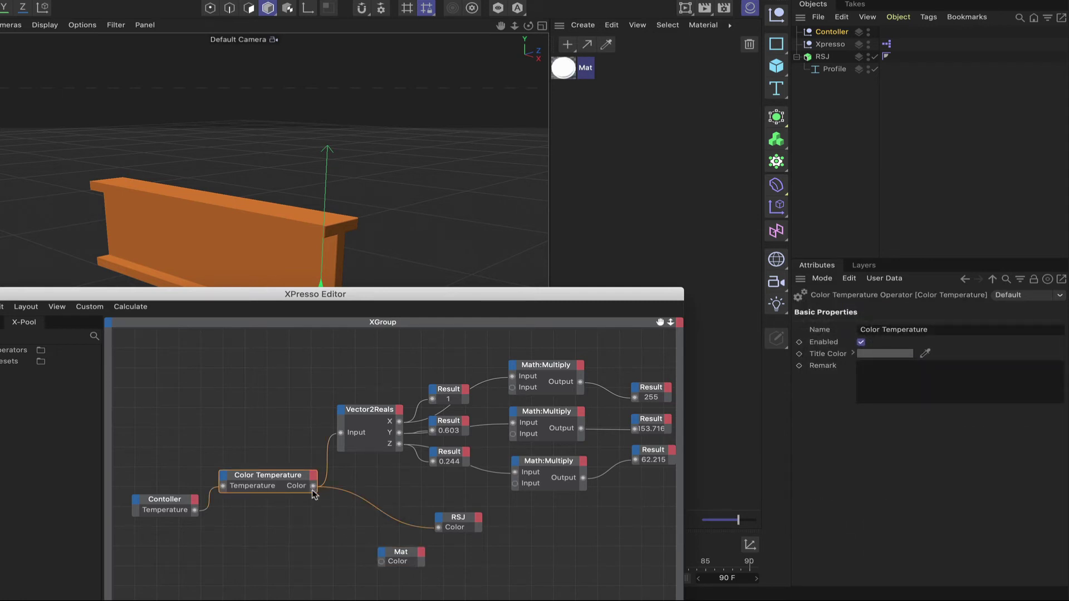
pyautogui.moveTo(313, 487); pyautogui.dragTo(382, 561)
pyautogui.moveTo(565, 78); pyautogui.dragTo(823, 58)
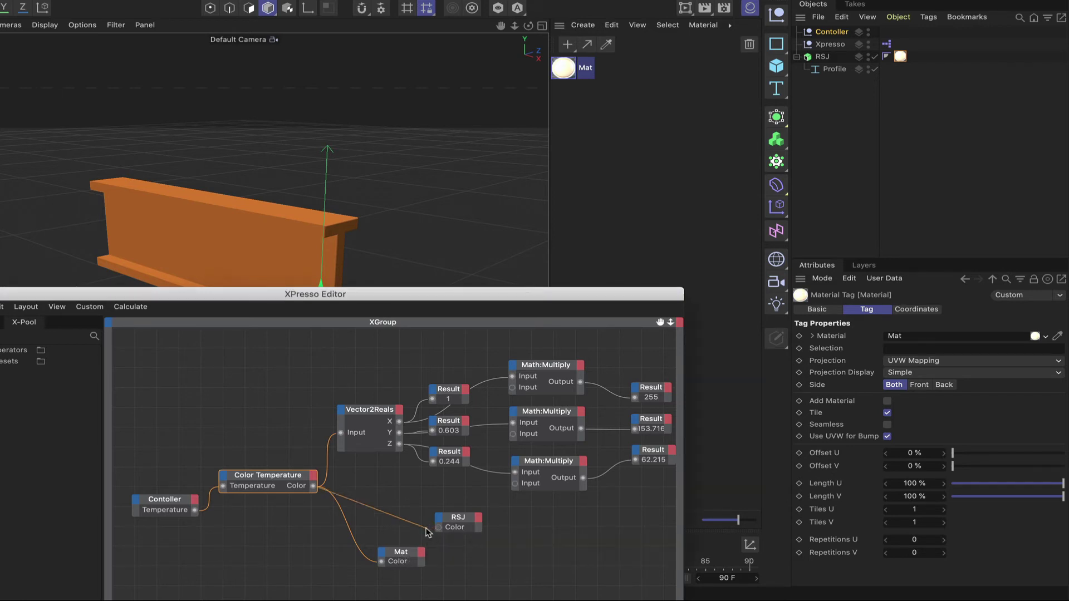
pyautogui.moveTo(426, 532); pyautogui.dragTo(456, 554)
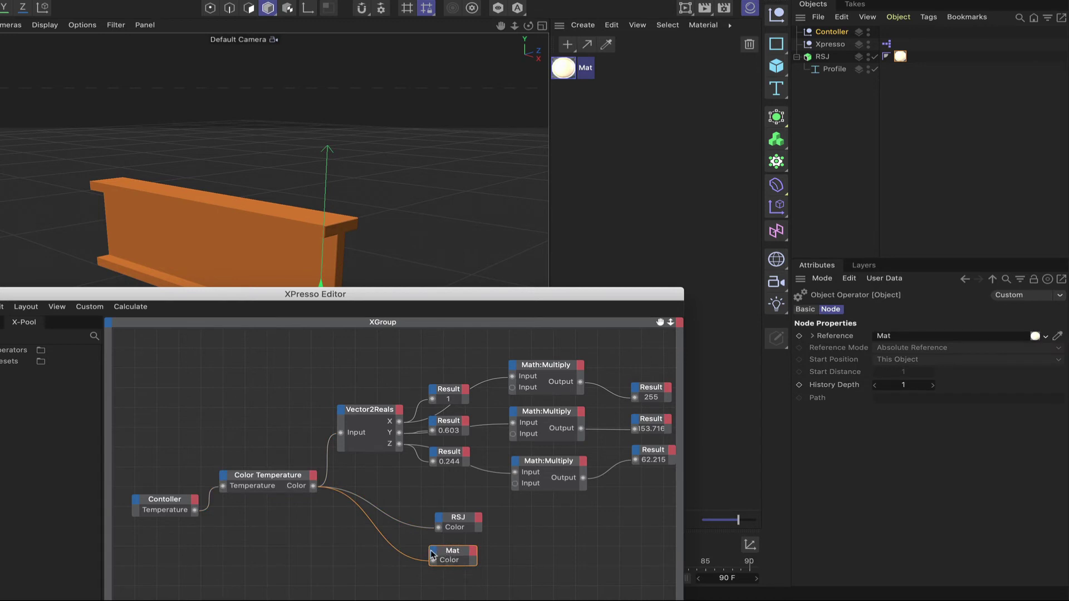
# Give the Mat node a Glow Color input wired from Color Temperature's Color output.
pyautogui.click(432, 554)
pyautogui.moveTo(448, 492)
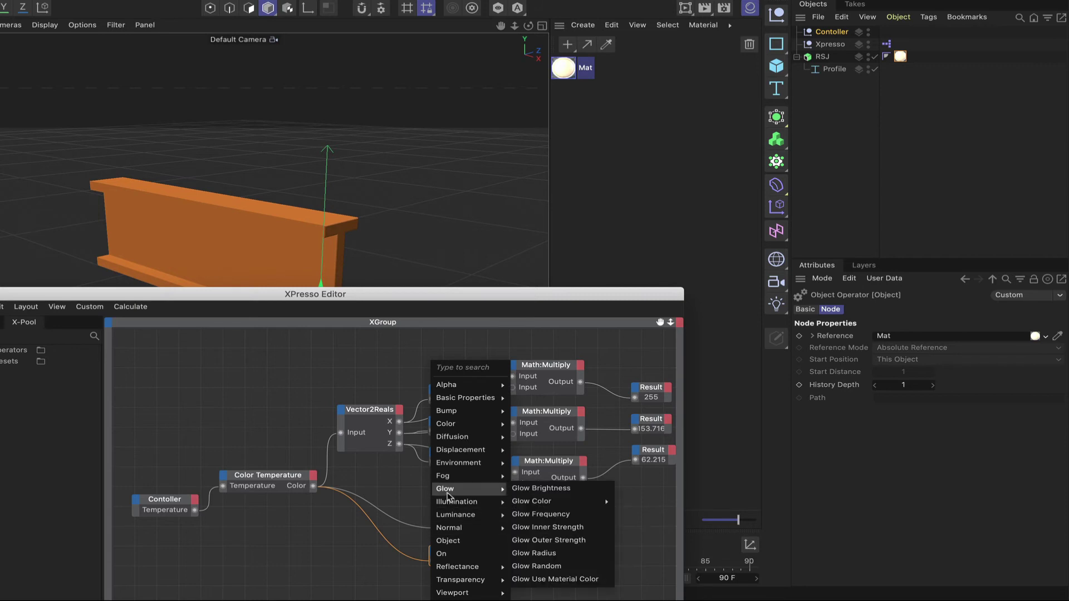
pyautogui.moveTo(556, 501)
pyautogui.click(635, 503)
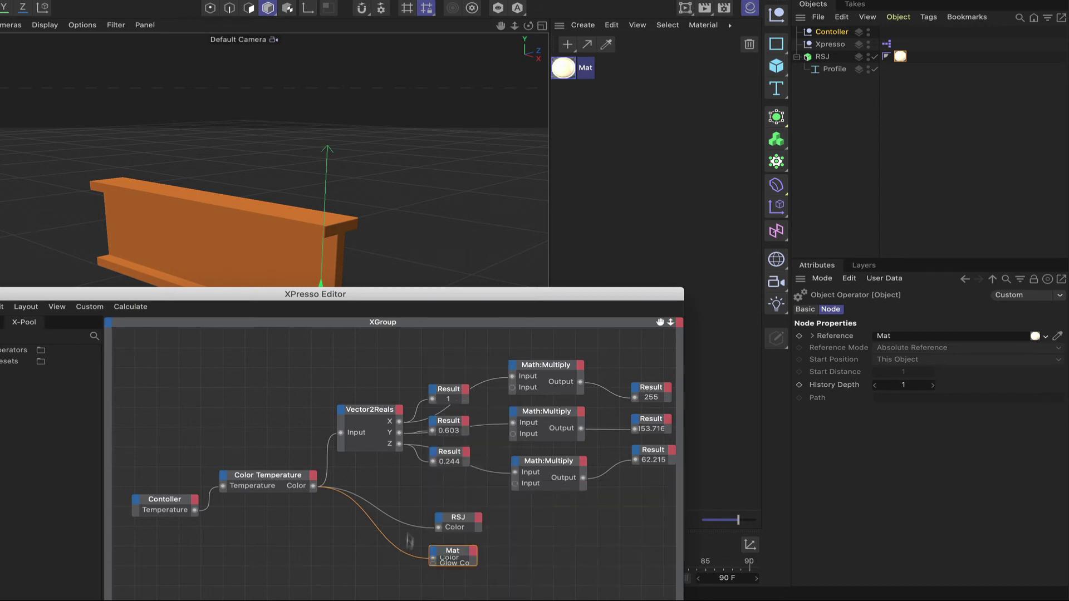
pyautogui.moveTo(313, 486); pyautogui.dragTo(433, 562)
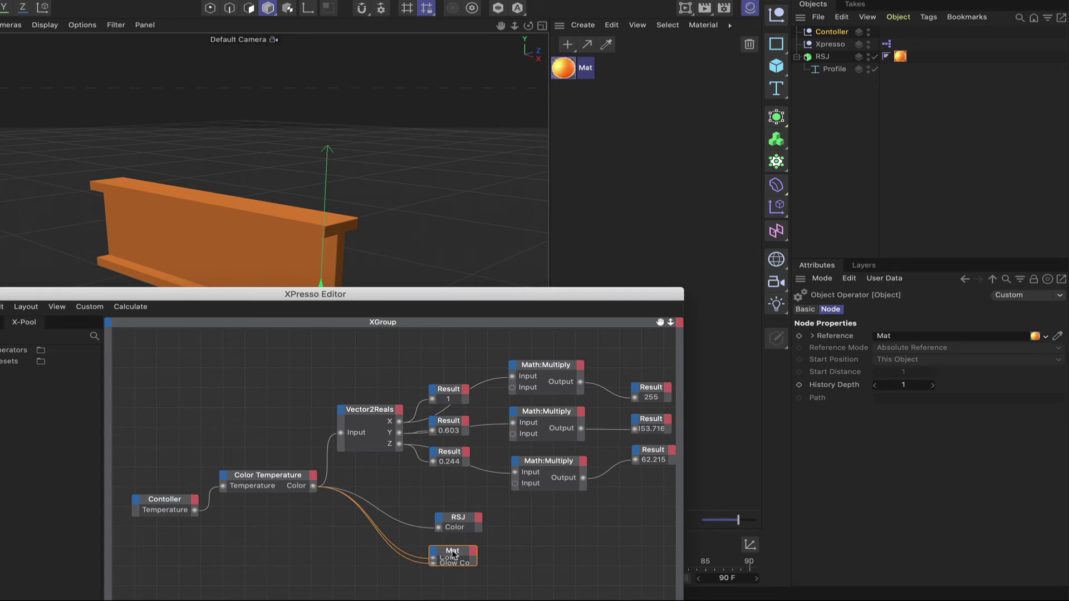
pyautogui.keyDown('ctrl'); pyautogui.click(453, 553); pyautogui.keyUp('ctrl')
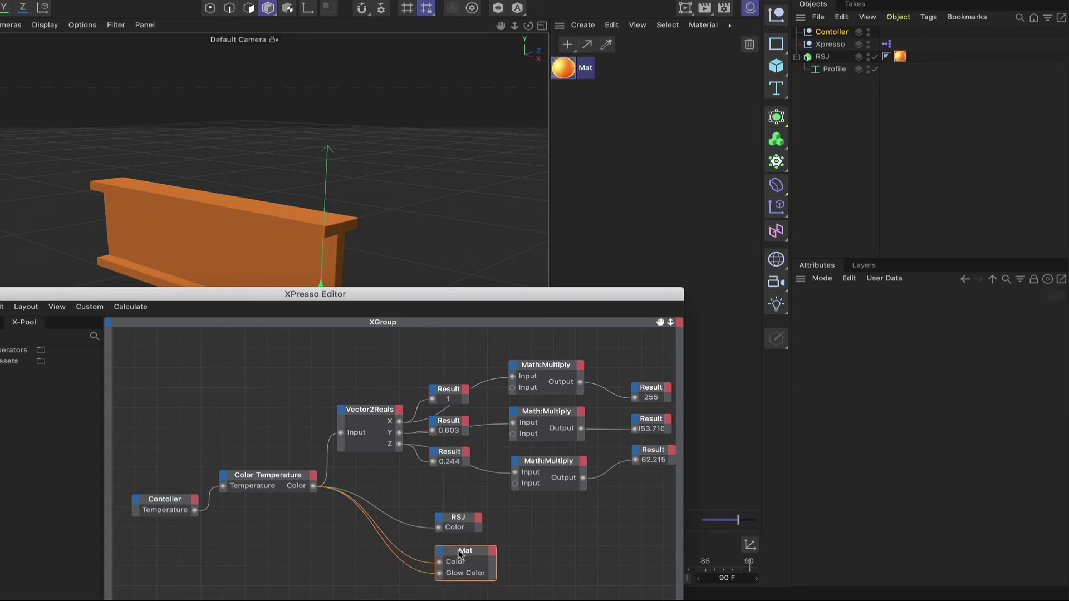
# Add a Glow Radius input port to the Mat node.
pyautogui.click(453, 554)
pyautogui.click(434, 551)
pyautogui.moveTo(451, 477)
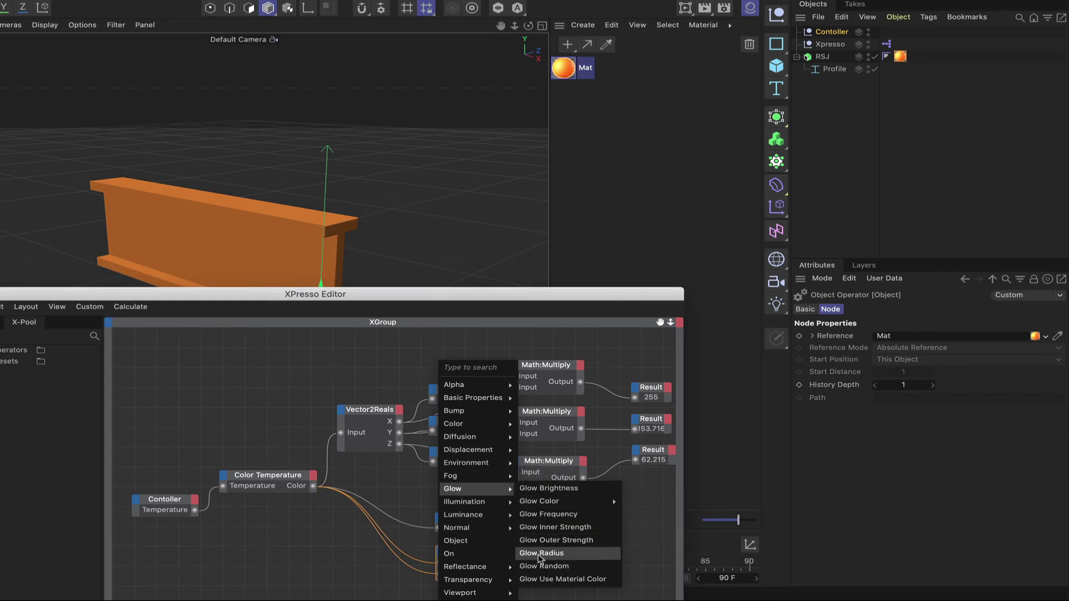
pyautogui.click(540, 554)
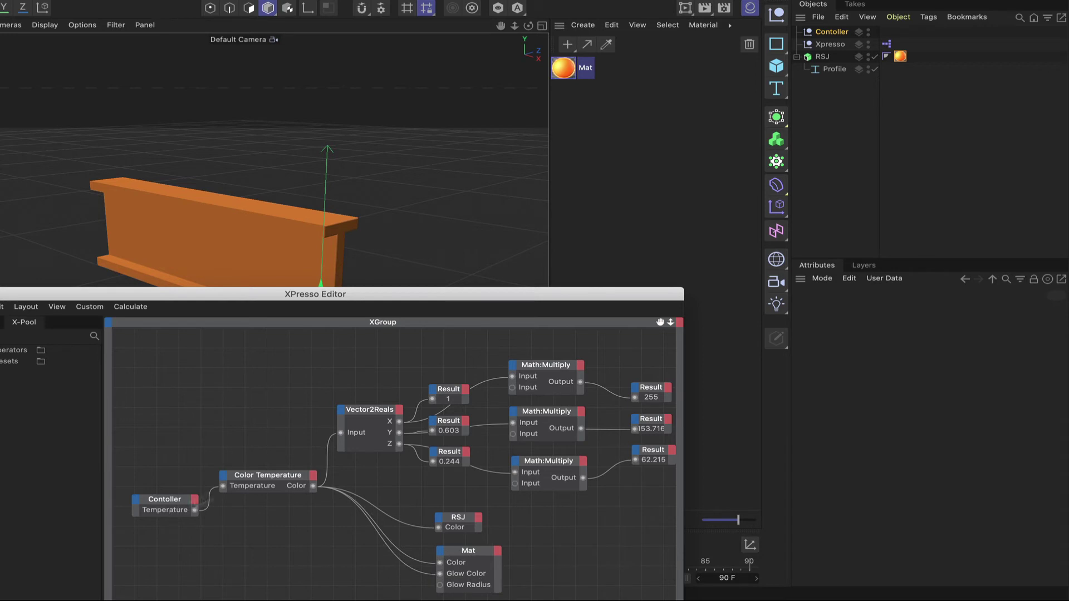
pyautogui.moveTo(420, 294); pyautogui.dragTo(417, 166)
# Add a Range Mapper node and feed Contoller's Temperature into its Input.
pyautogui.rightClick(256, 443)
pyautogui.moveTo(281, 449)
pyautogui.moveTo(362, 449)
pyautogui.moveTo(448, 489)
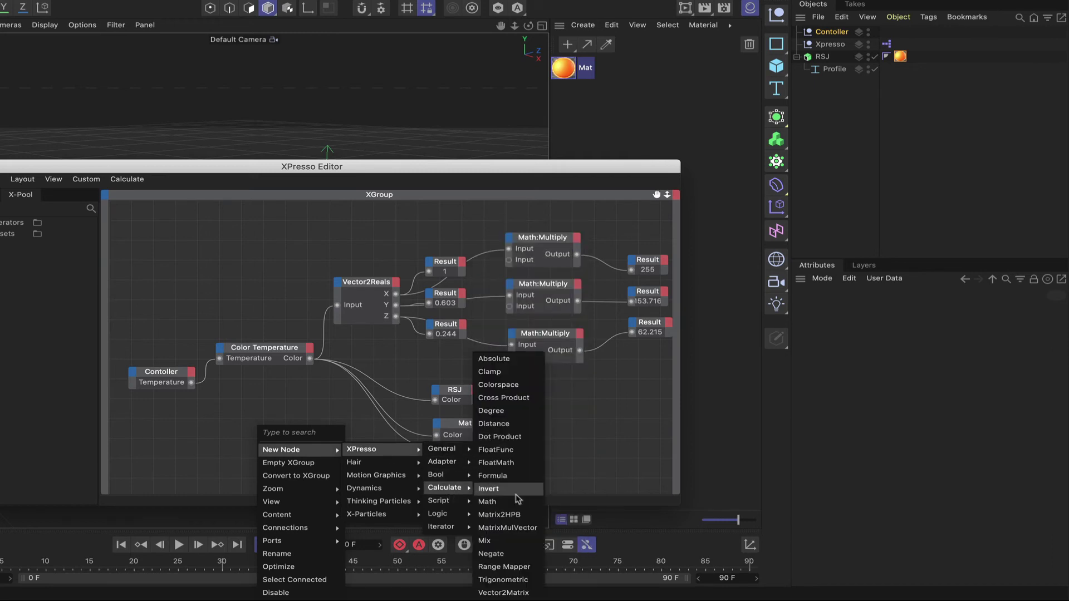
pyautogui.click(507, 566)
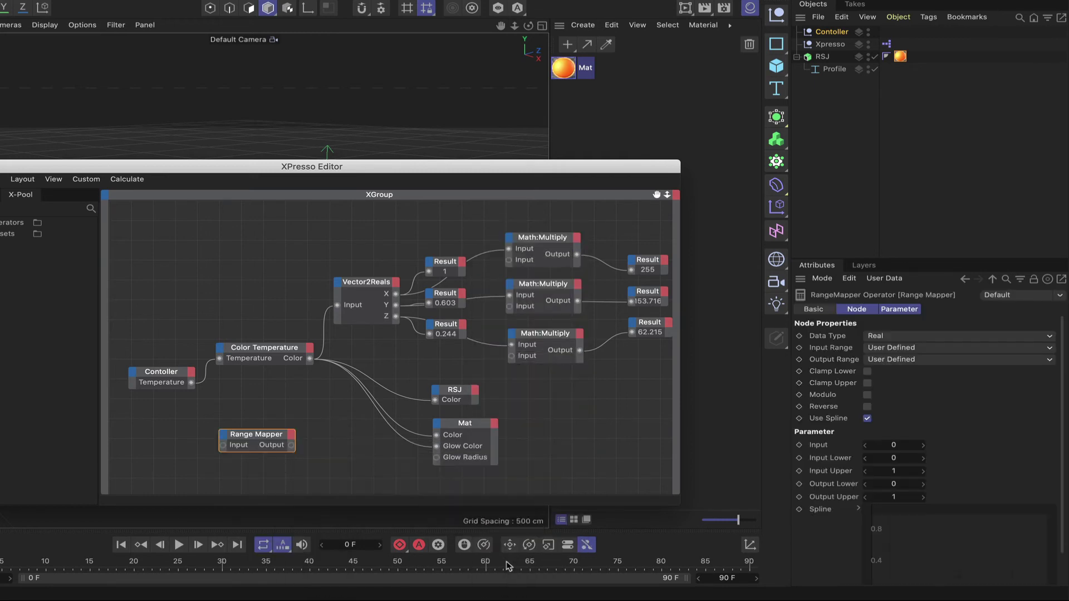
pyautogui.moveTo(253, 439); pyautogui.dragTo(297, 443)
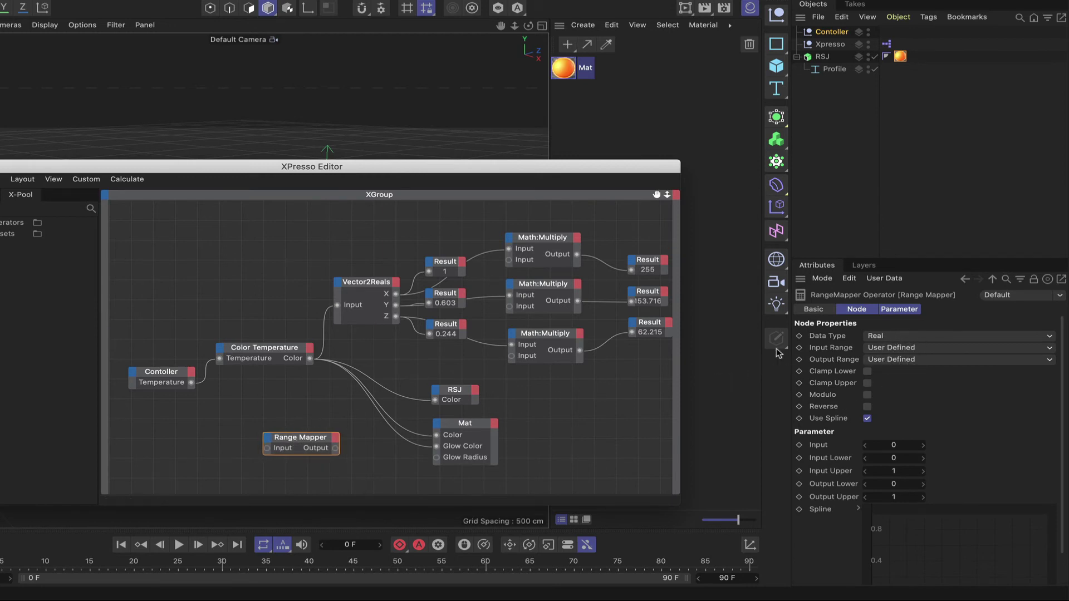
pyautogui.moveTo(190, 383); pyautogui.dragTo(268, 449)
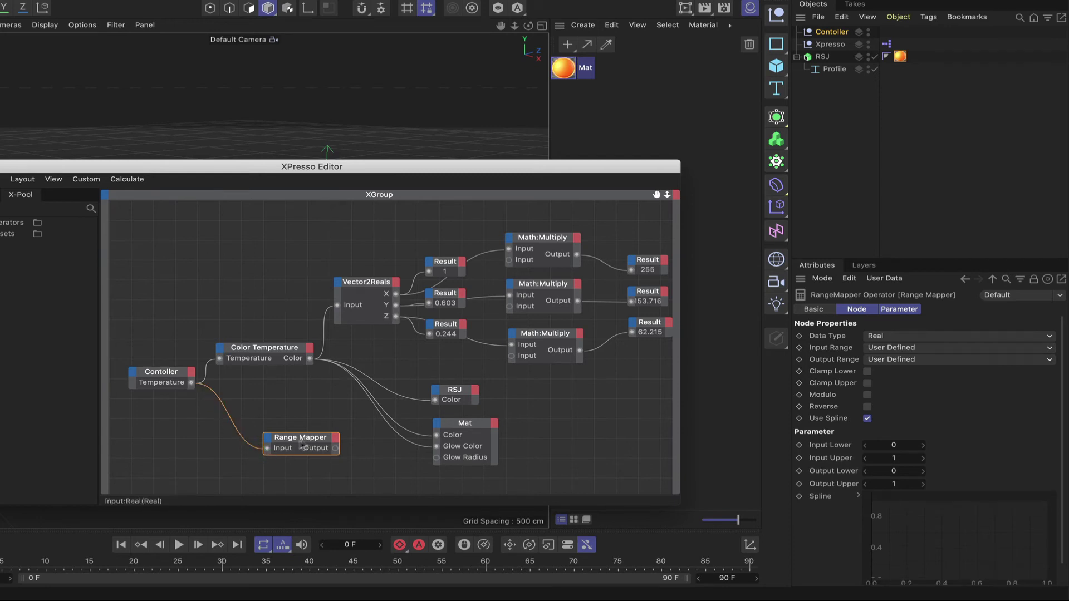
# Set Range Mapper input 1000–6000 to output 1–10 and wire it to Mat's Glow Radius.
pyautogui.click(901, 445)
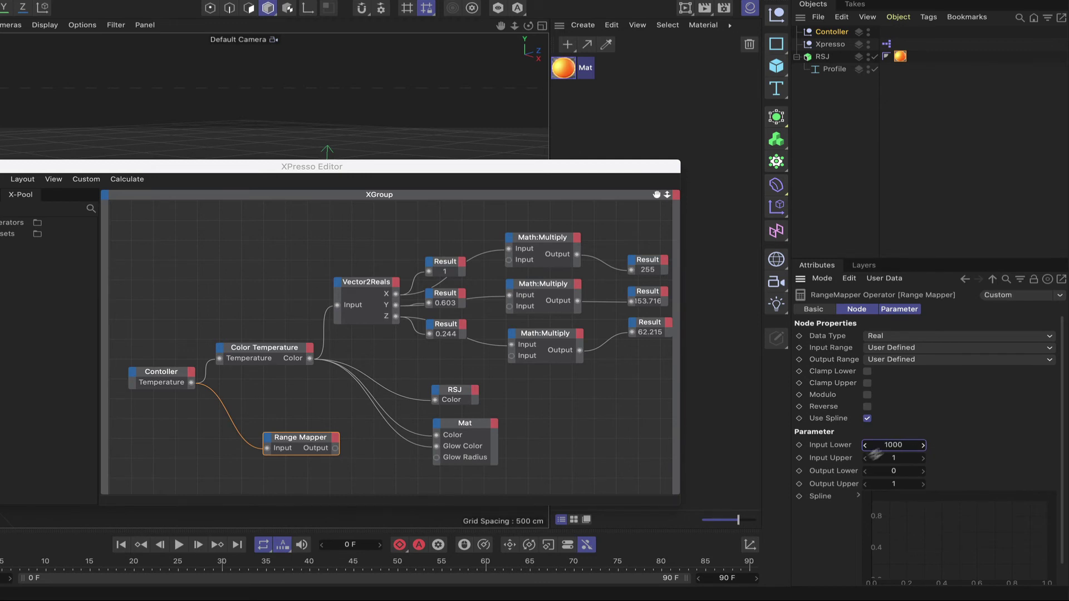
pyautogui.click(896, 458)
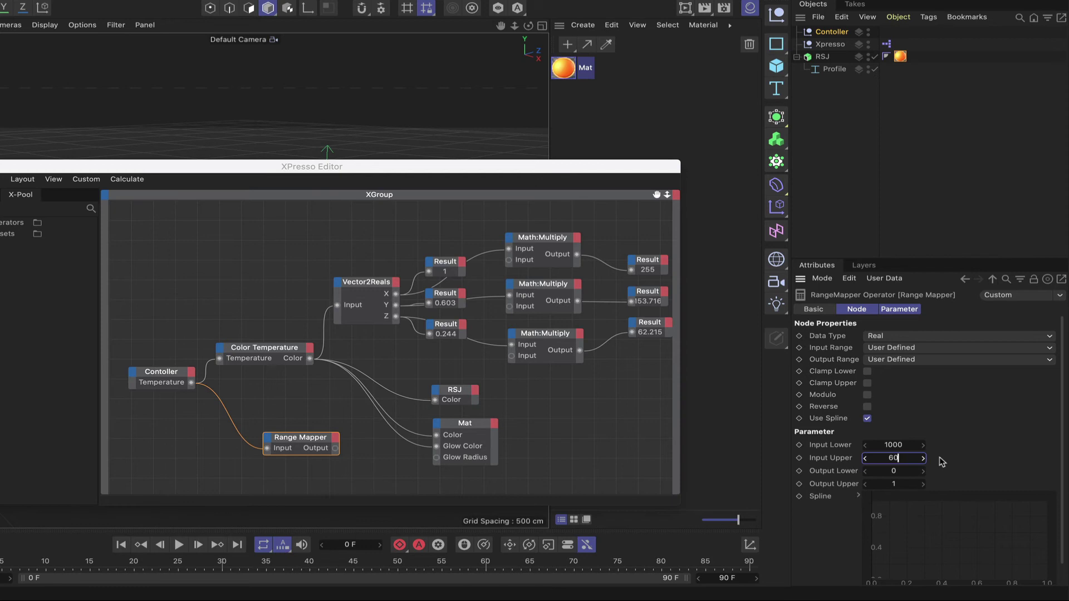
pyautogui.click(891, 472)
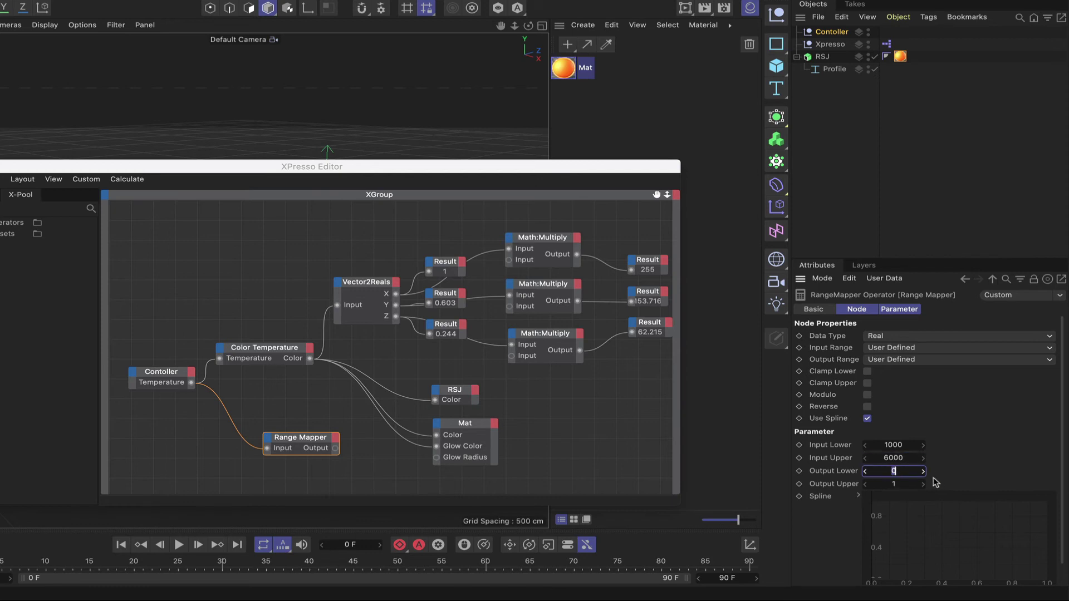
pyautogui.press('Tab')
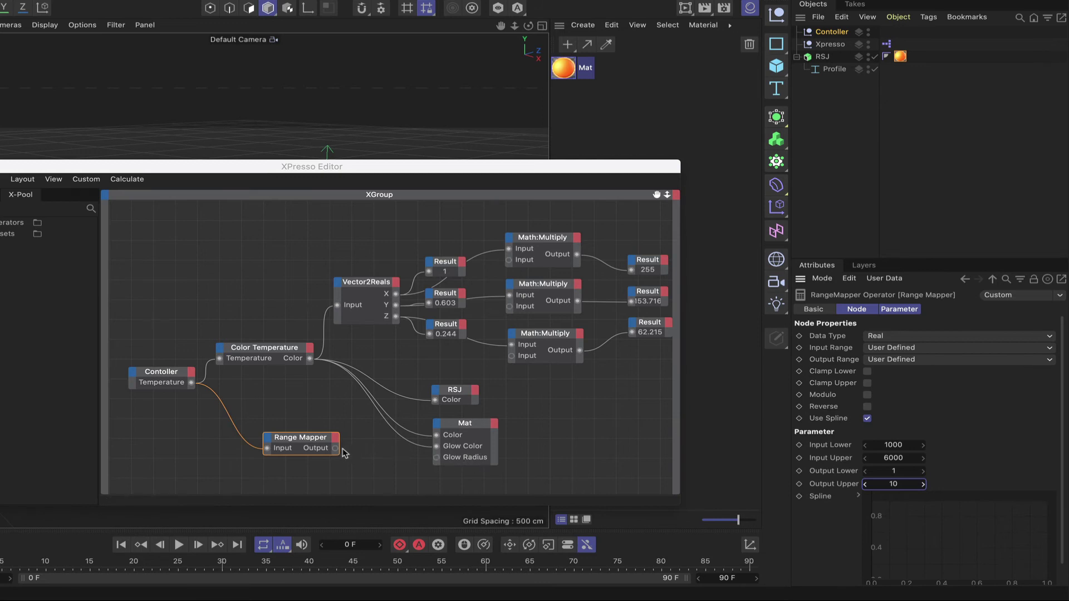
pyautogui.moveTo(336, 448); pyautogui.dragTo(436, 461)
pyautogui.moveTo(547, 165); pyautogui.dragTo(543, 389)
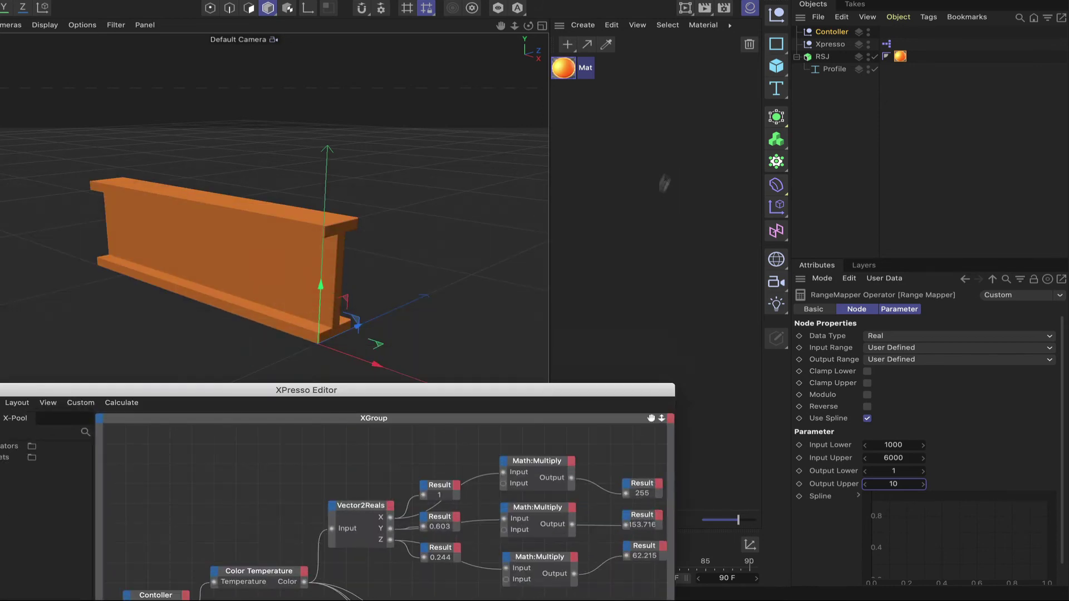
# Start a live render over the beam and show Contoller's Temperature user data at 3500.
pyautogui.click(686, 7)
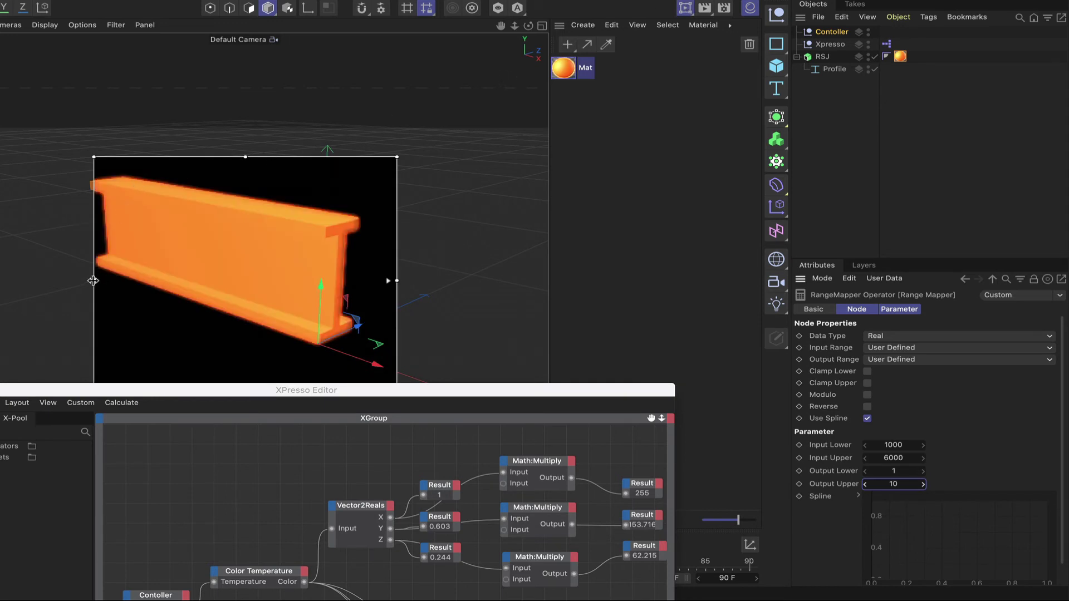
pyautogui.moveTo(93, 281); pyautogui.dragTo(77, 281)
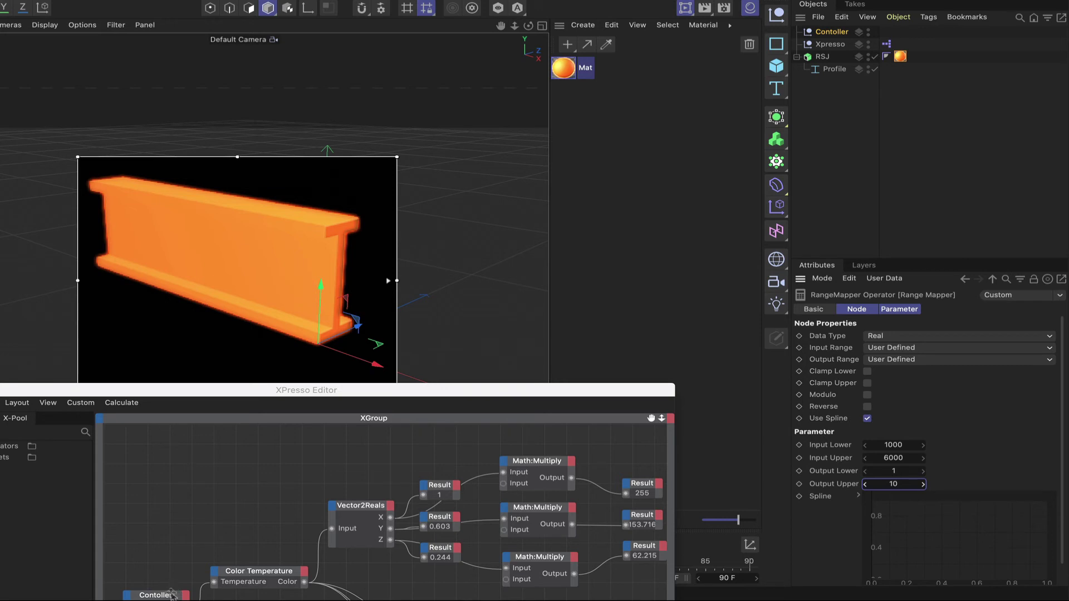
pyautogui.click(166, 595)
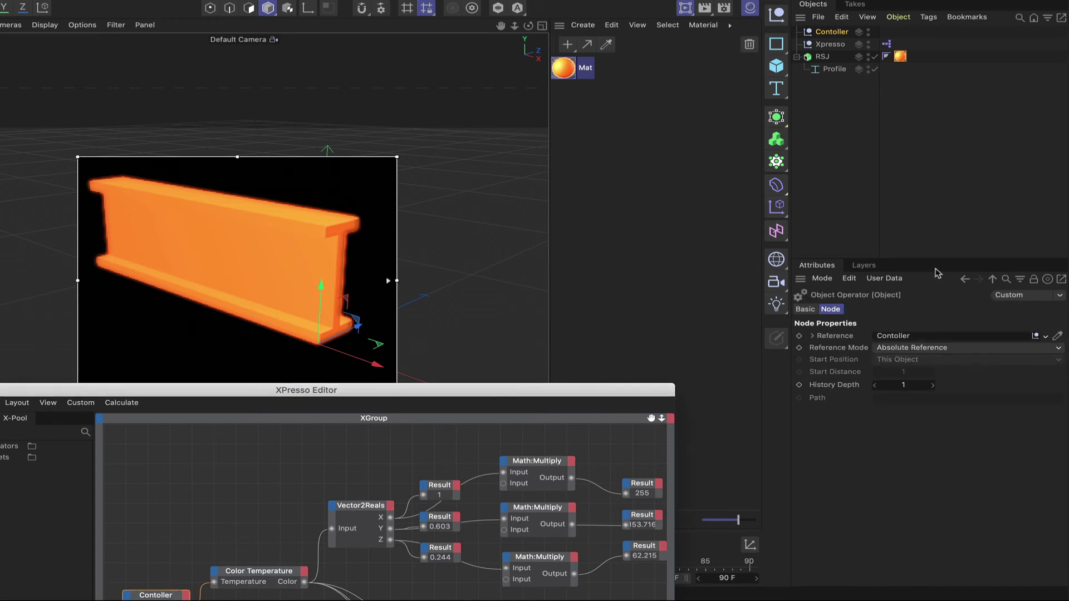
pyautogui.click(884, 278)
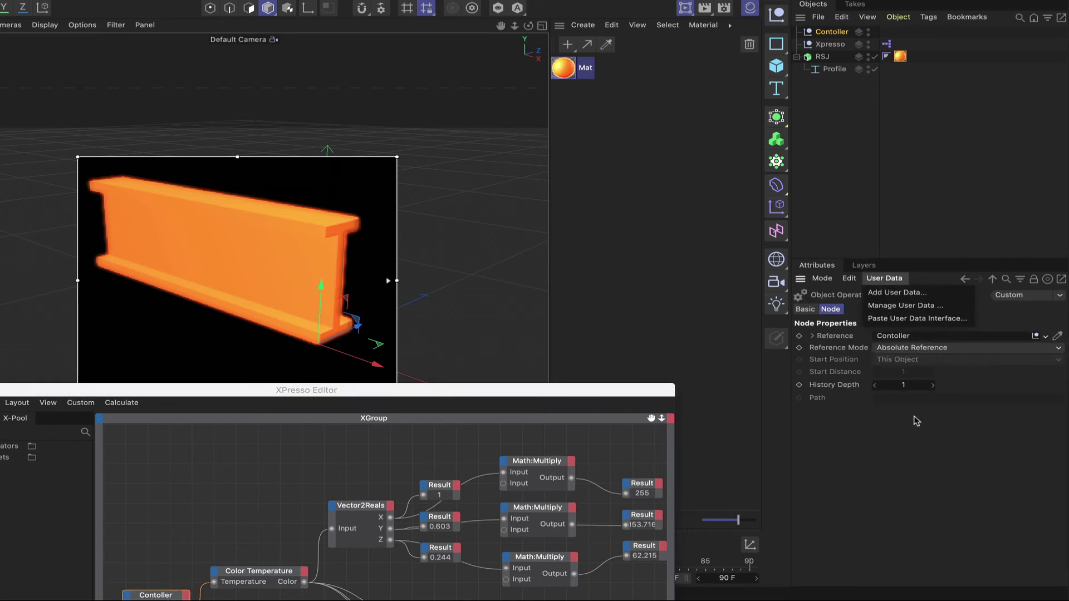
pyautogui.click(917, 441)
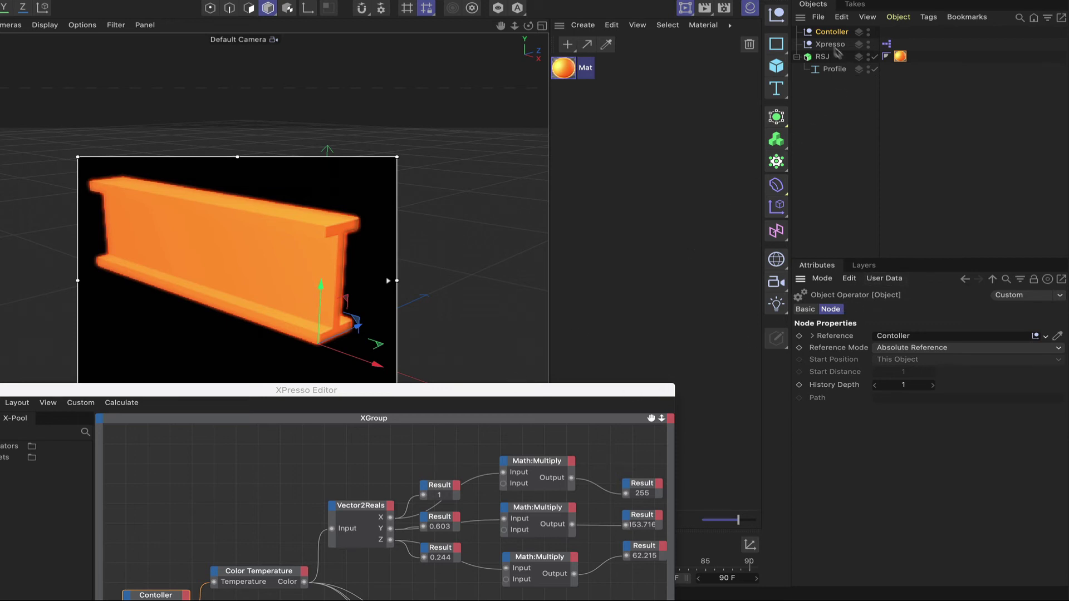
pyautogui.click(832, 32)
pyautogui.click(939, 309)
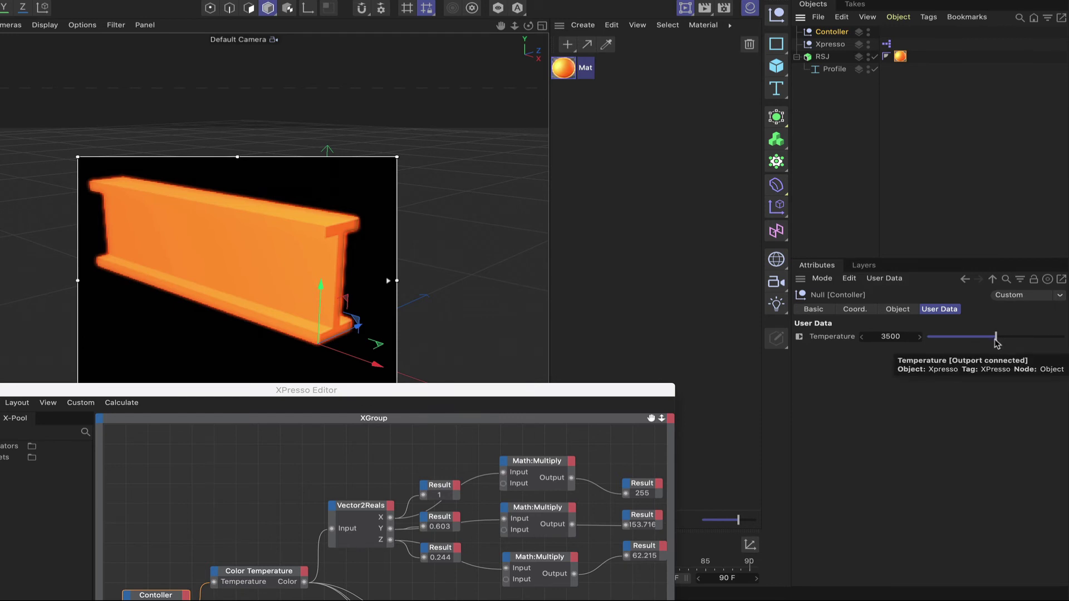
# Sweep Temperature through 1500, 6000, 3000 and 3500, finishing at 5500 for a pale yellow-white glow.
pyautogui.moveTo(996, 342); pyautogui.dragTo(949, 354)
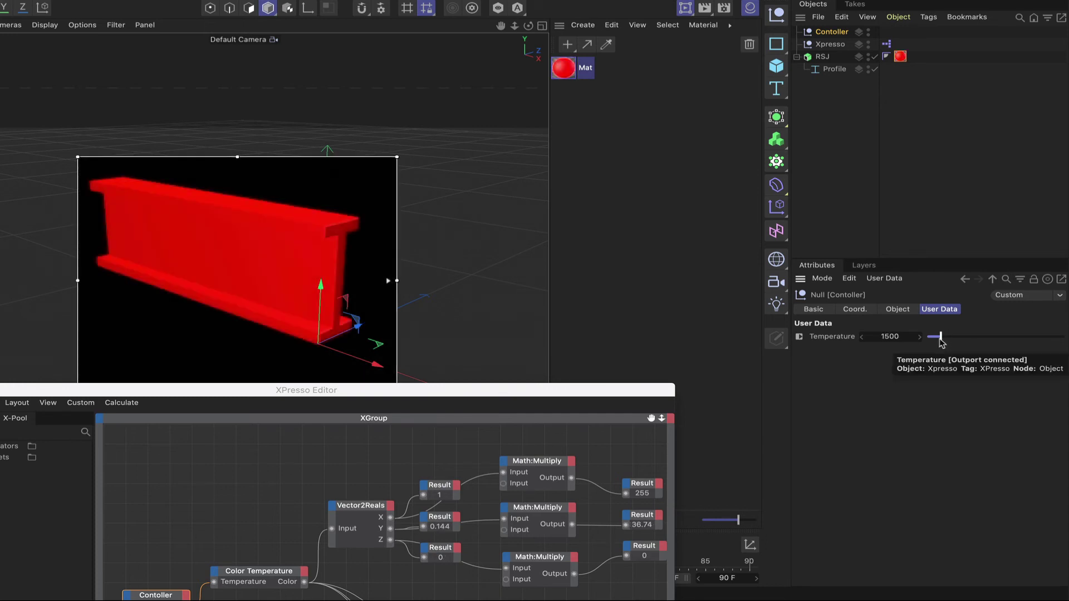
pyautogui.moveTo(939, 338); pyautogui.dragTo(1051, 336)
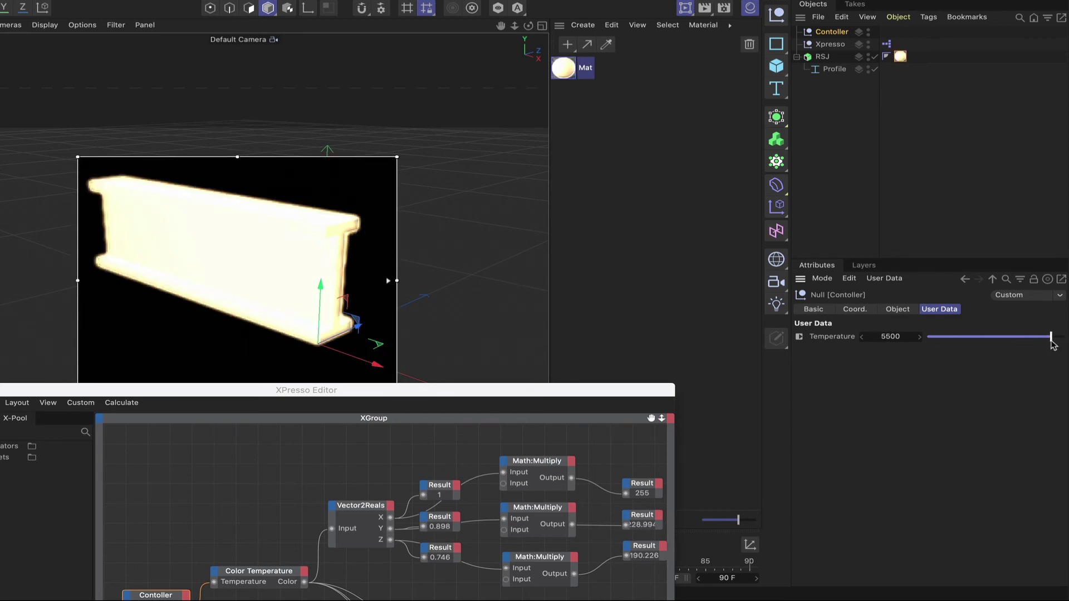
pyautogui.moveTo(1051, 338); pyautogui.dragTo(1063, 337)
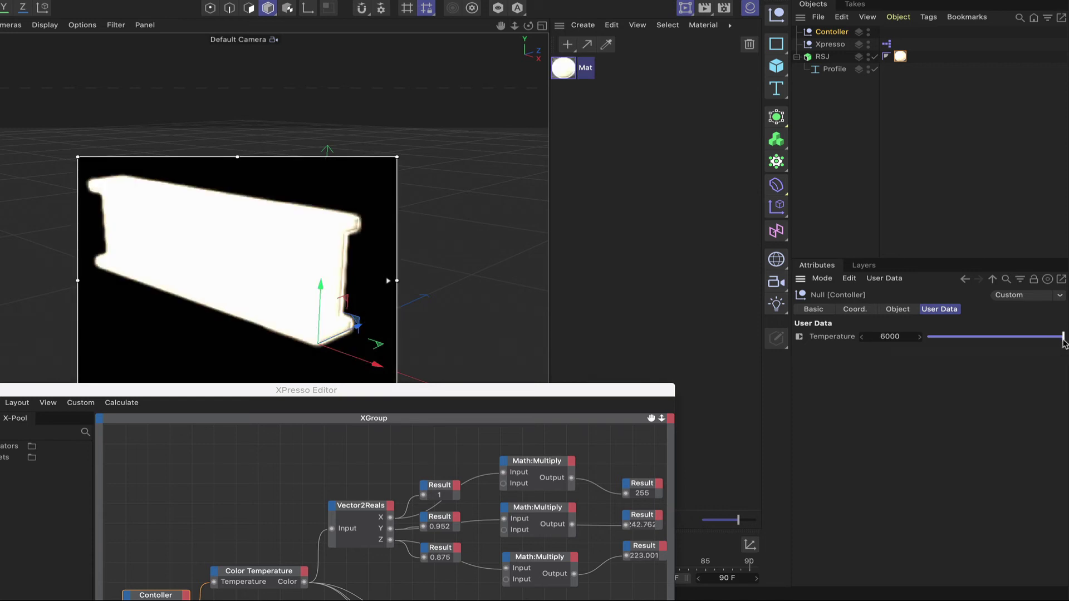
pyautogui.moveTo(1063, 337); pyautogui.dragTo(1056, 338)
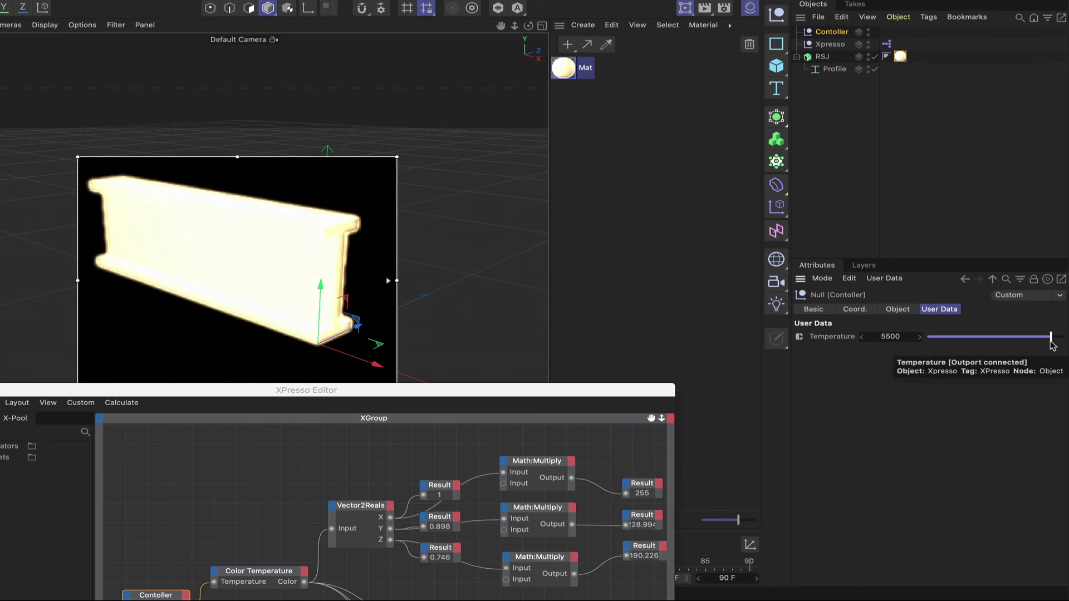
pyautogui.moveTo(1051, 338); pyautogui.dragTo(995, 351)
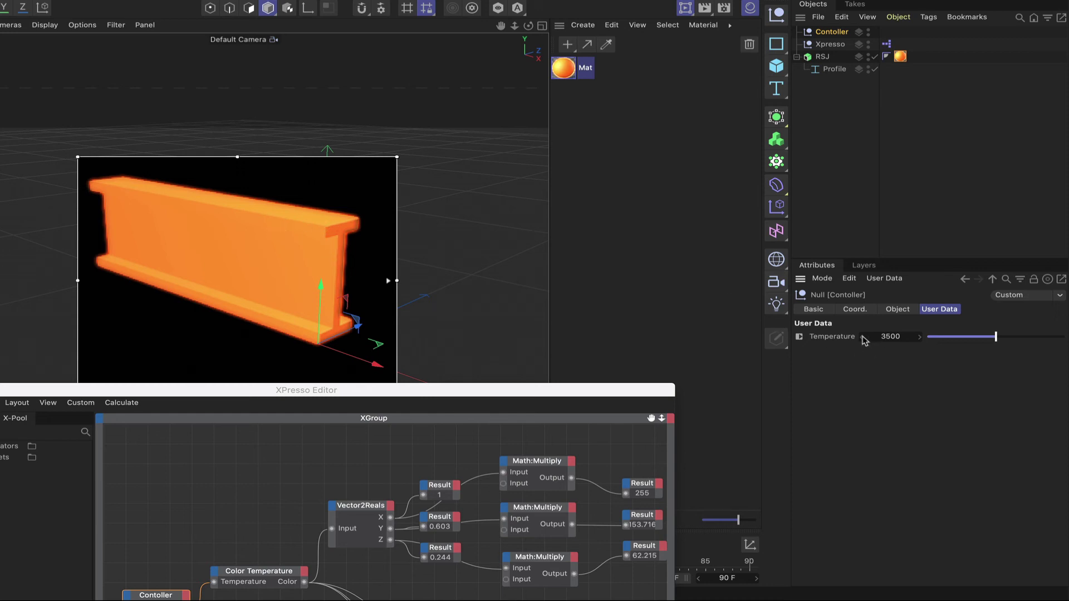
pyautogui.moveTo(863, 341); pyautogui.dragTo(857, 340)
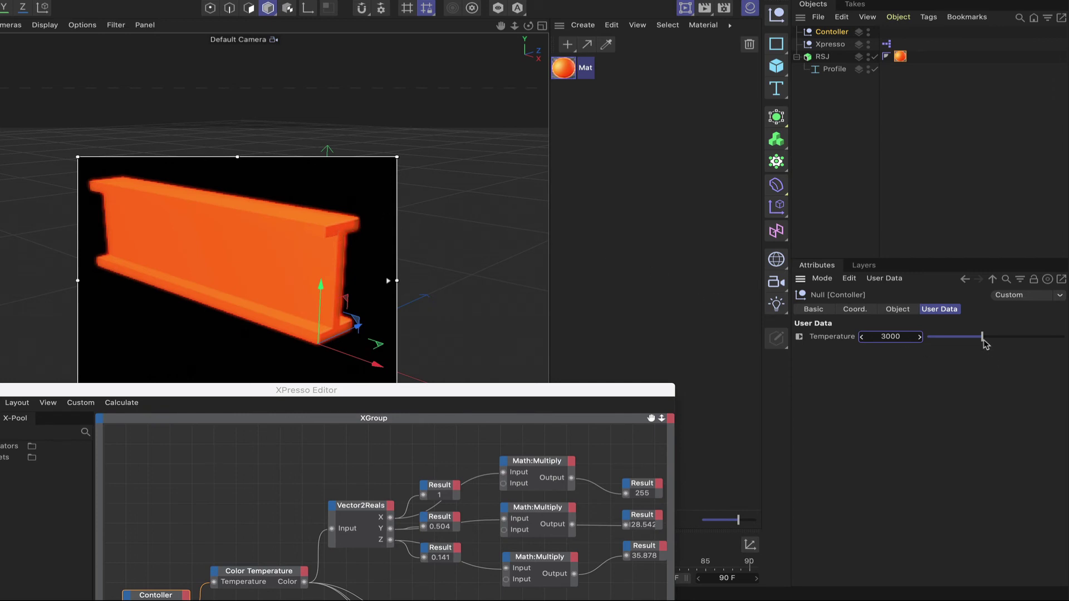
pyautogui.moveTo(984, 341); pyautogui.dragTo(1013, 340)
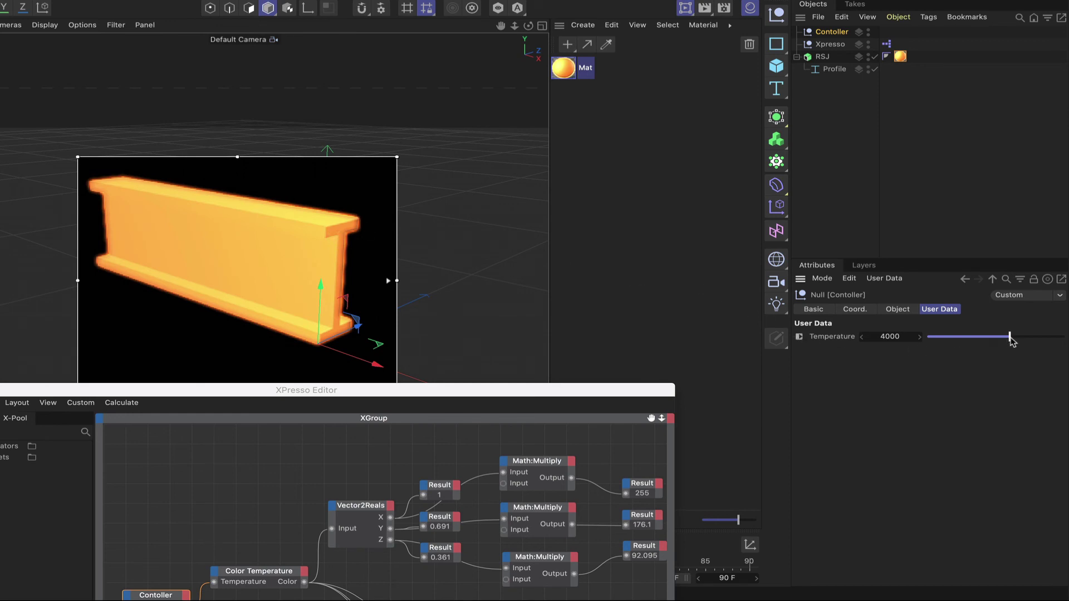
pyautogui.moveTo(1010, 337); pyautogui.dragTo(1050, 340)
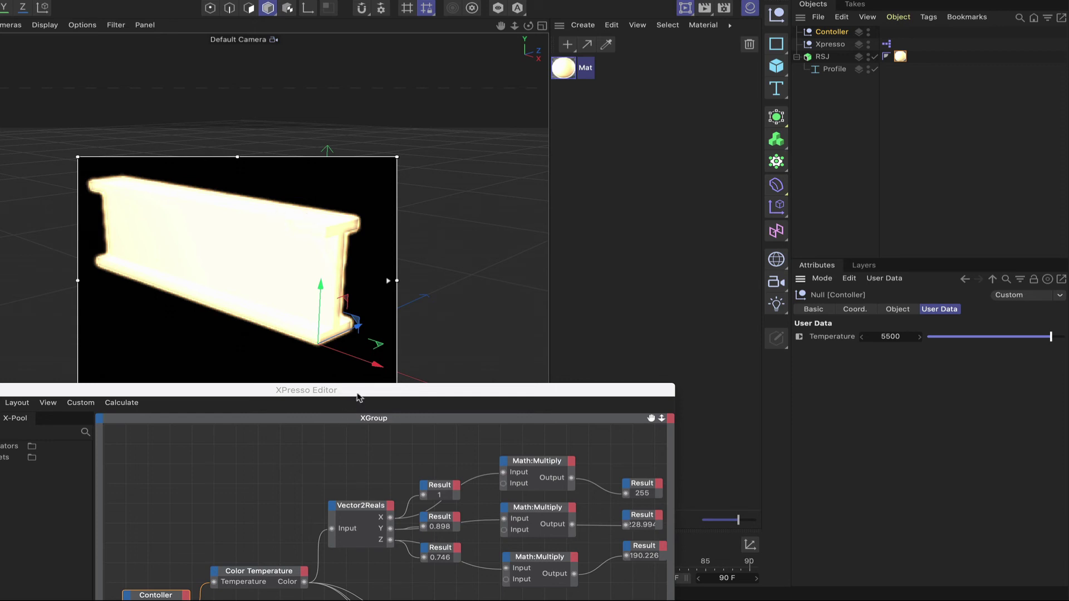
pyautogui.moveTo(358, 394); pyautogui.dragTo(360, 368)
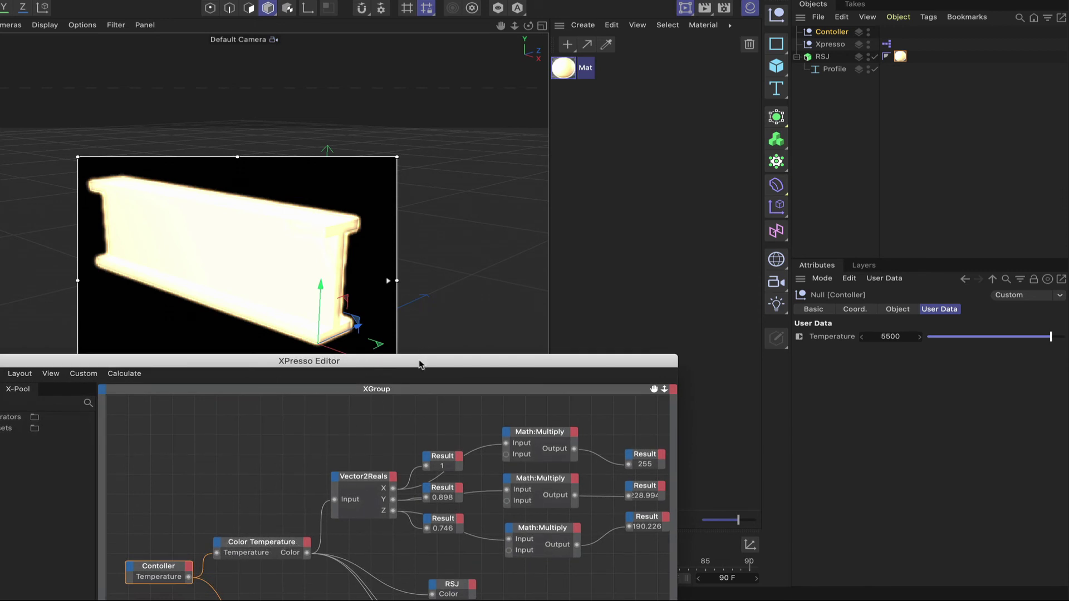
pyautogui.moveTo(420, 364); pyautogui.dragTo(407, 404)
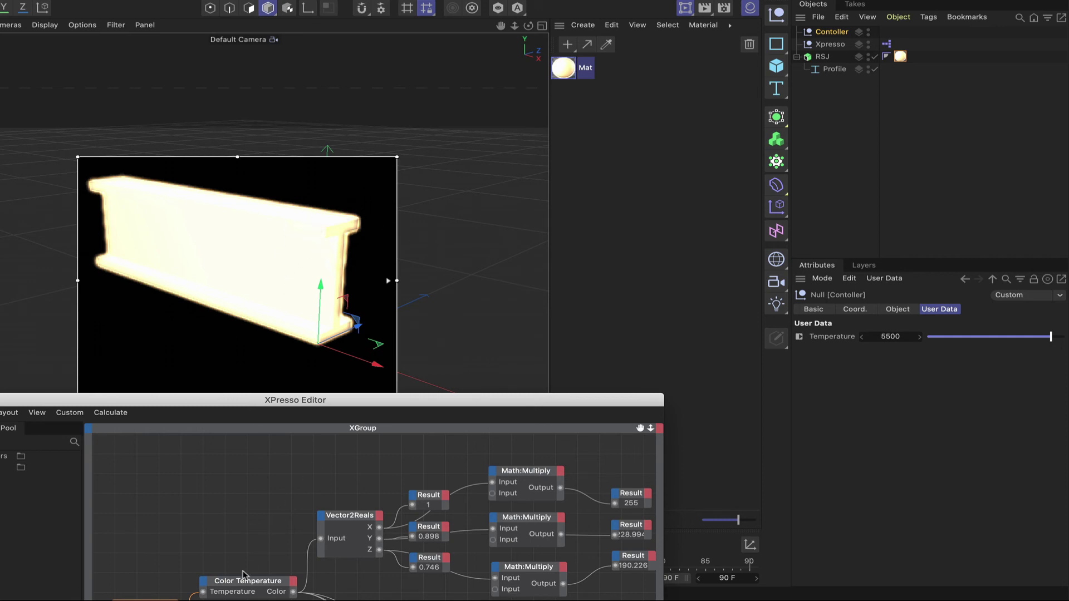
pyautogui.moveTo(273, 400); pyautogui.dragTo(274, 327)
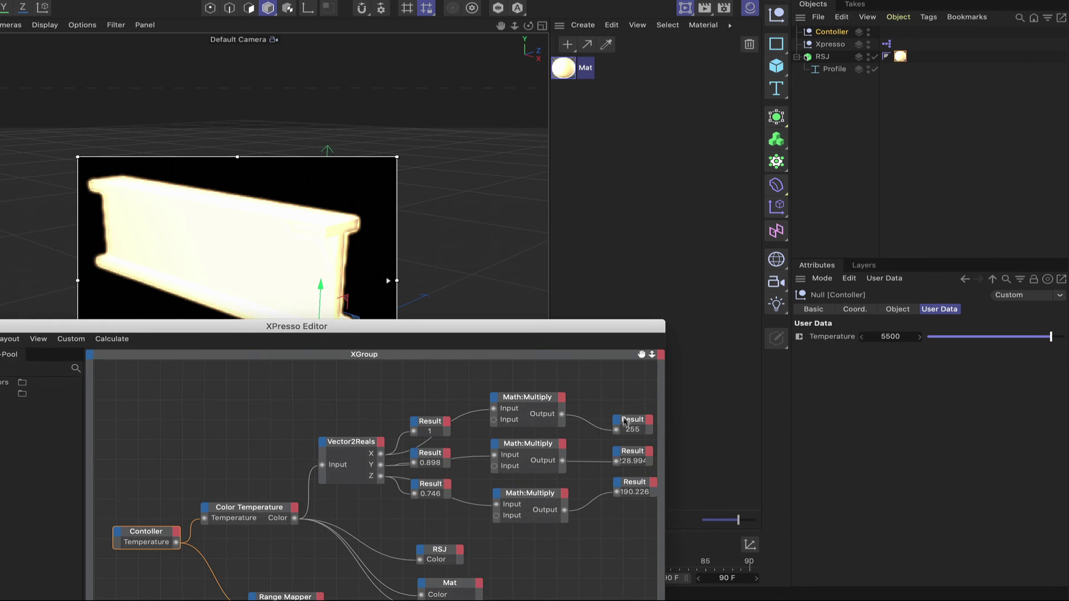
pyautogui.moveTo(594, 326); pyautogui.dragTo(515, 397)
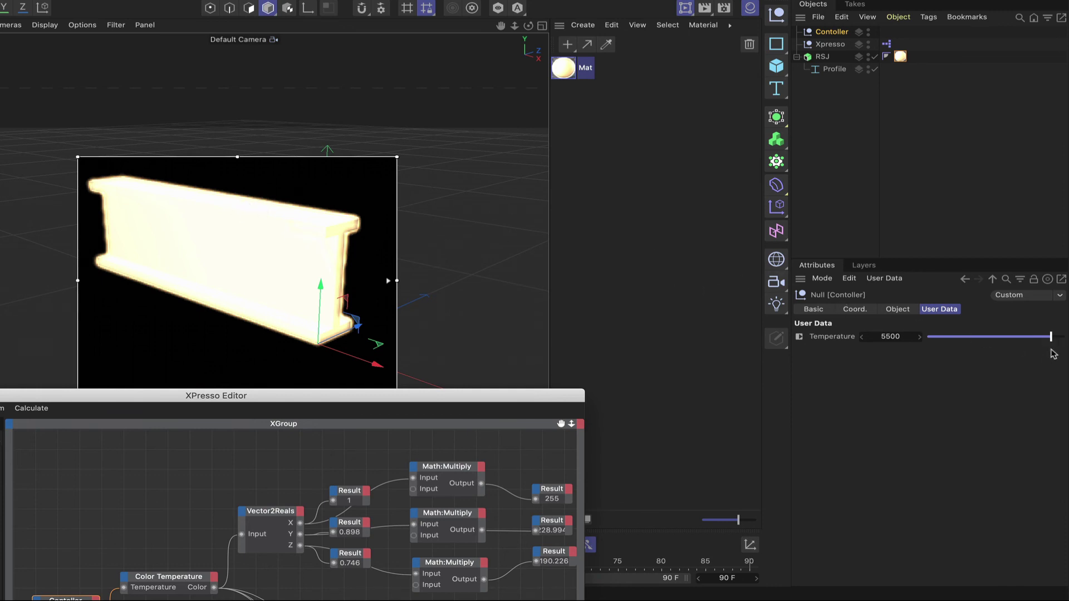
# Drag Temperature down to its 1000 minimum and reposition the XPresso window to uncover the beam.
pyautogui.click(1052, 349)
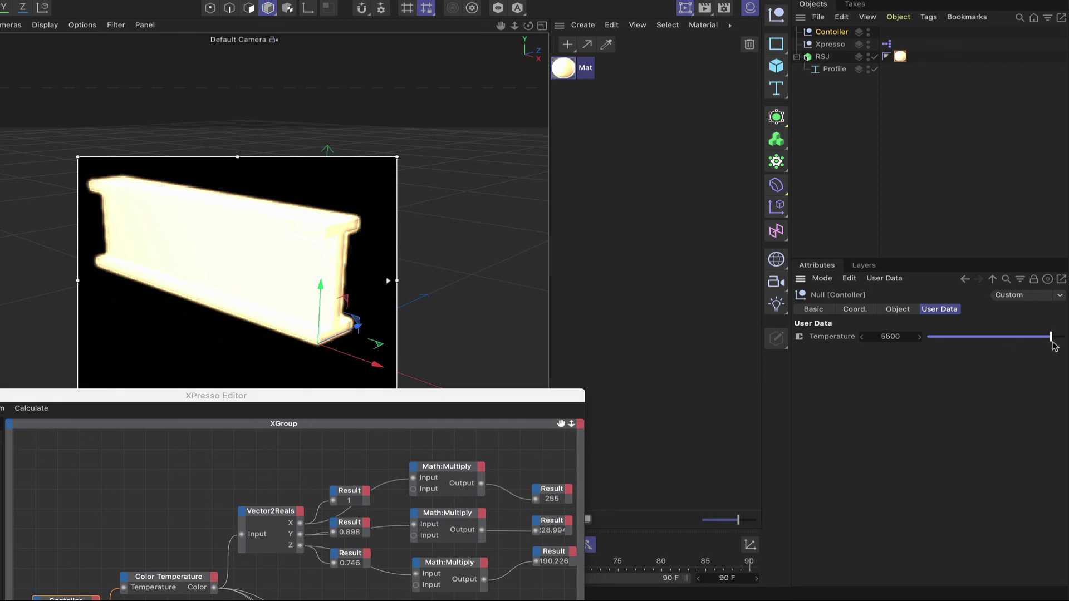
pyautogui.moveTo(1038, 342); pyautogui.dragTo(940, 354)
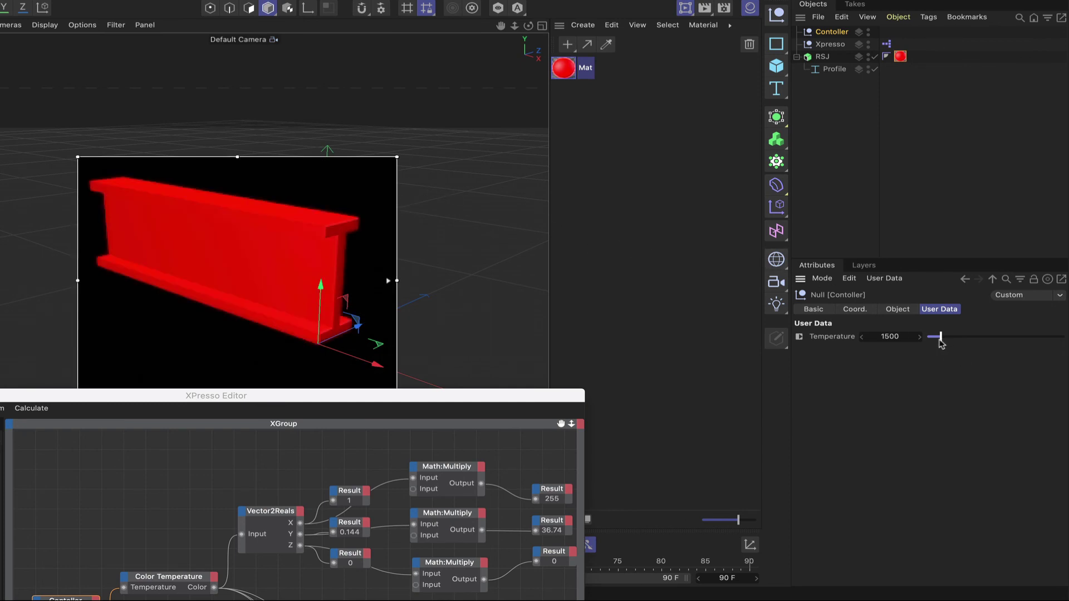
pyautogui.moveTo(939, 344); pyautogui.dragTo(926, 344)
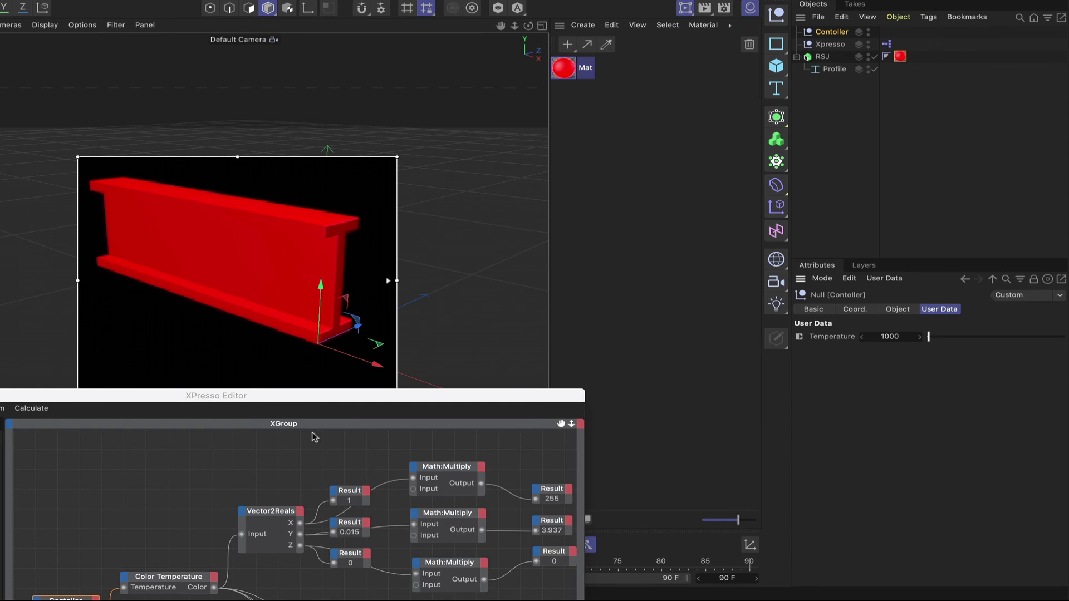
pyautogui.moveTo(324, 399); pyautogui.dragTo(360, 318)
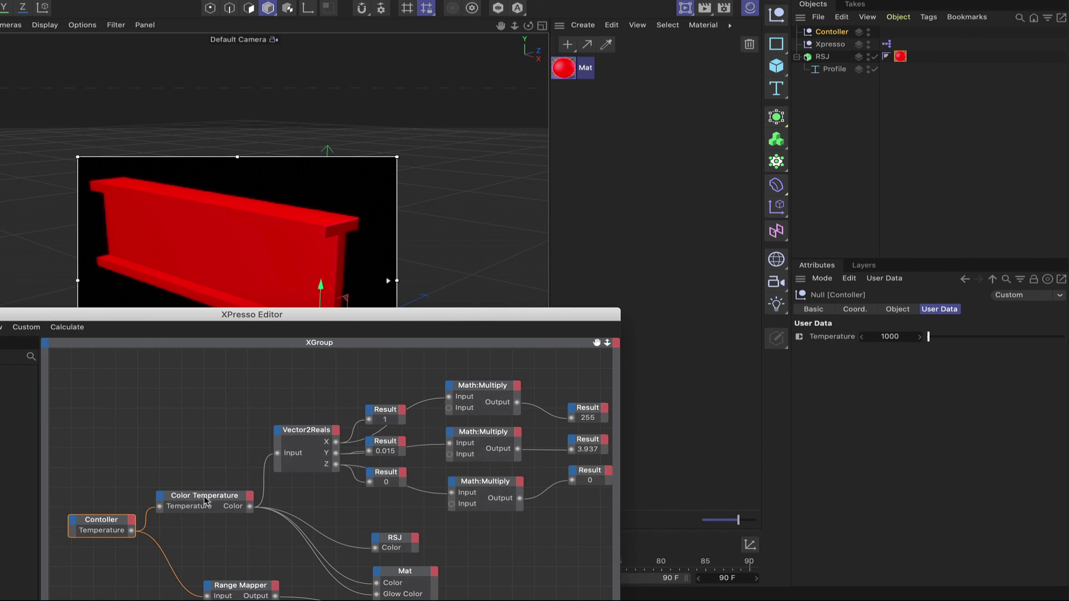
pyautogui.moveTo(561, 319); pyautogui.dragTo(558, 370)
# Set Temperature to 4500 for a warm yellow beam and move the RSJ node higher in the XPresso graph.
pyautogui.moveTo(931, 337); pyautogui.dragTo(1022, 336)
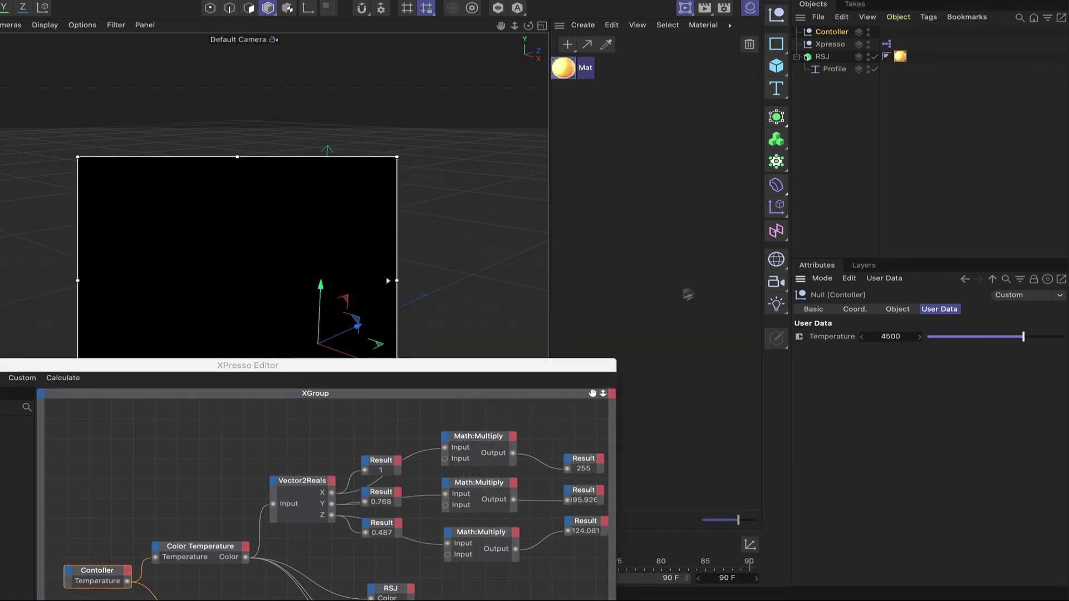
pyautogui.moveTo(303, 368); pyautogui.dragTo(296, 277)
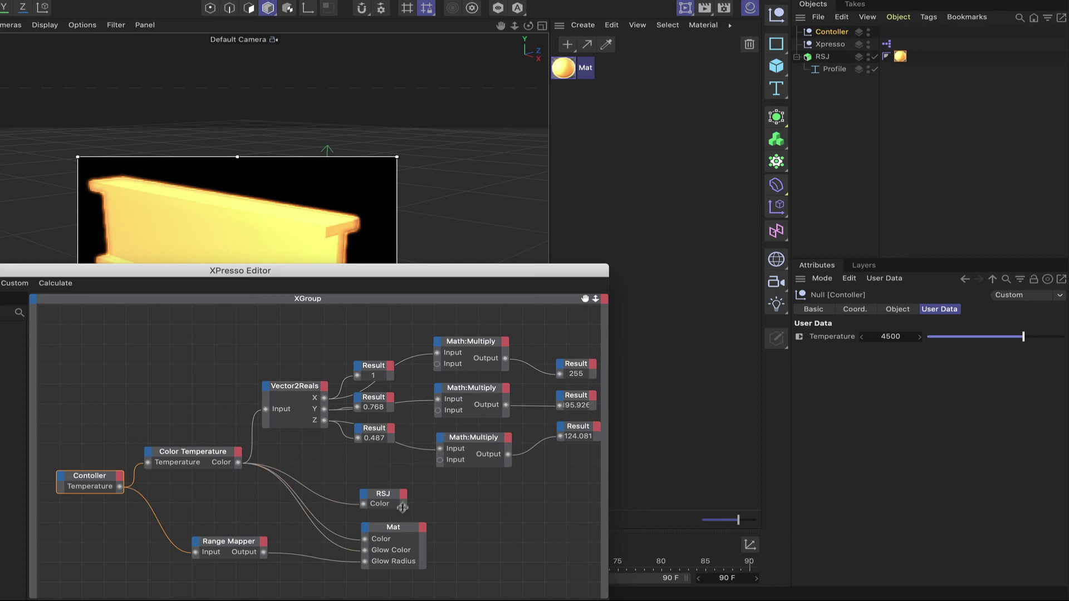
pyautogui.moveTo(396, 495); pyautogui.dragTo(403, 469)
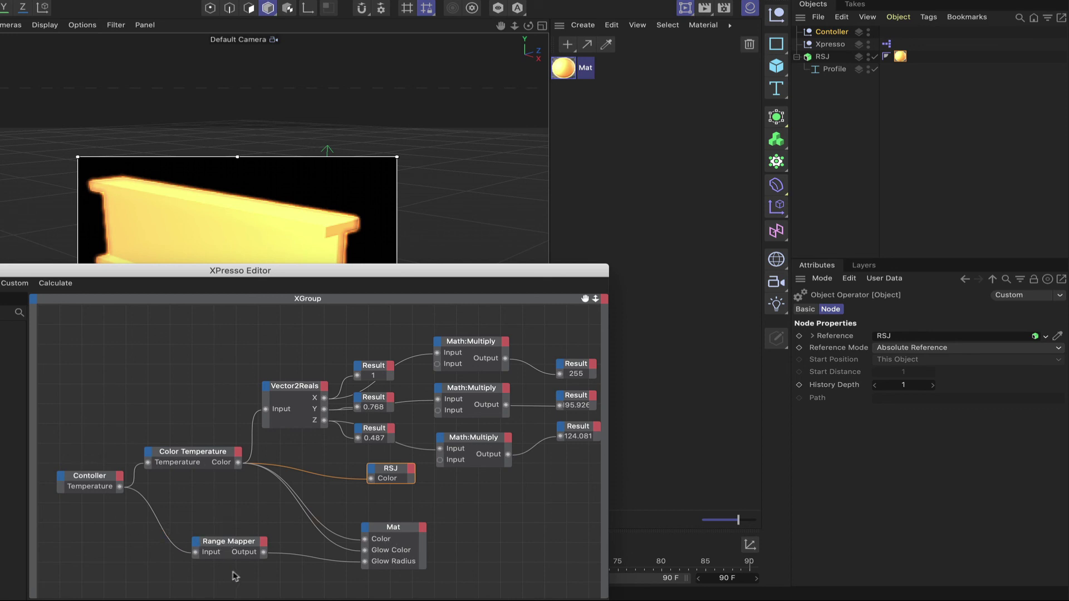
# Open the Mat material's editor on its Glow channel, showing Radius 7.3 cm, with XPresso moved aside.
pyautogui.click(572, 71)
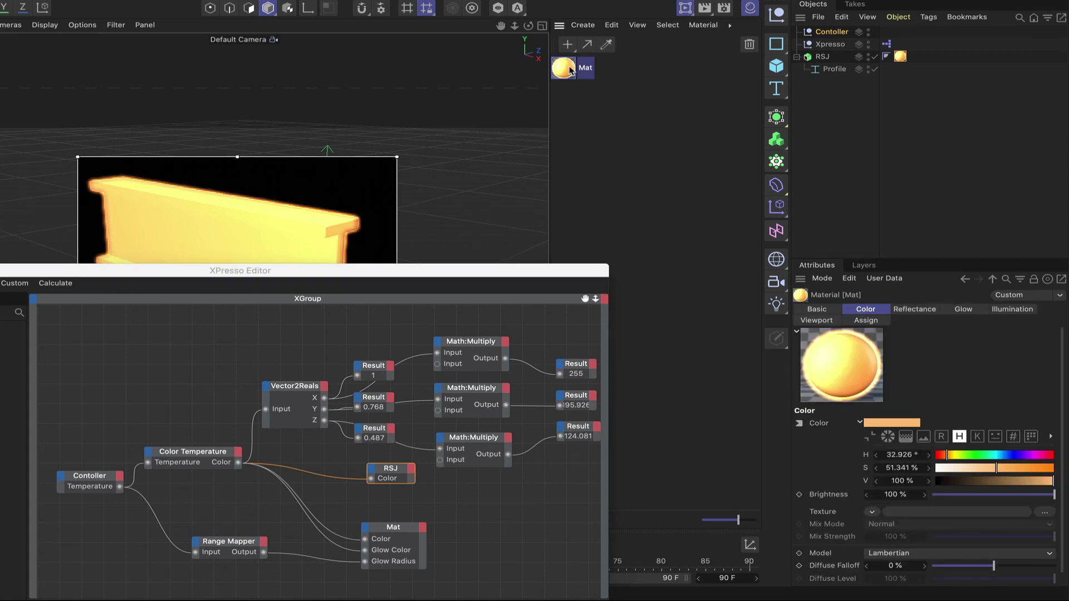
pyautogui.doubleClick(563, 69)
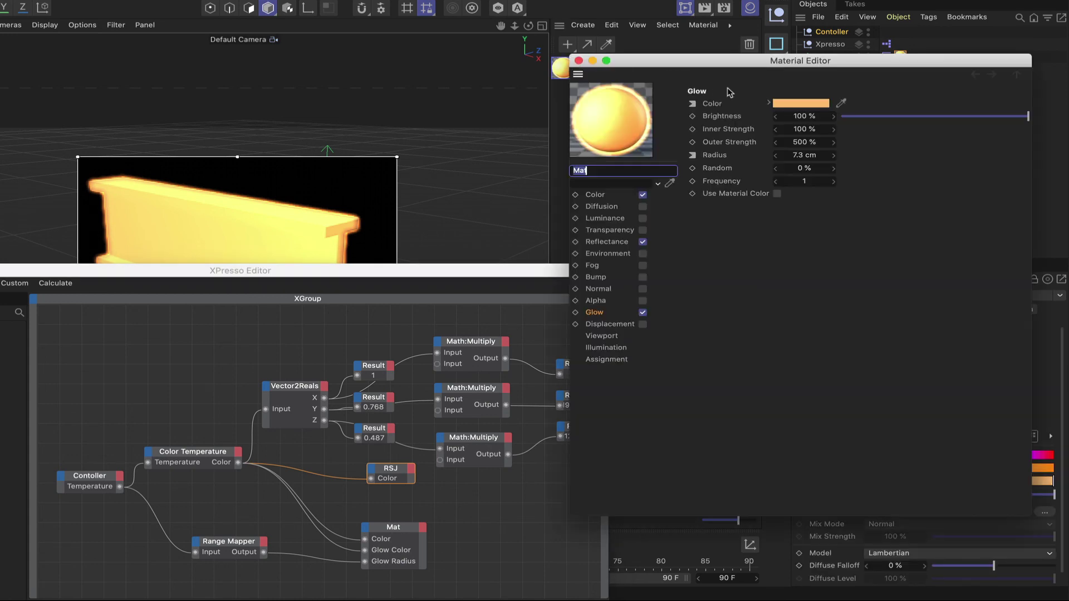
pyautogui.click(594, 313)
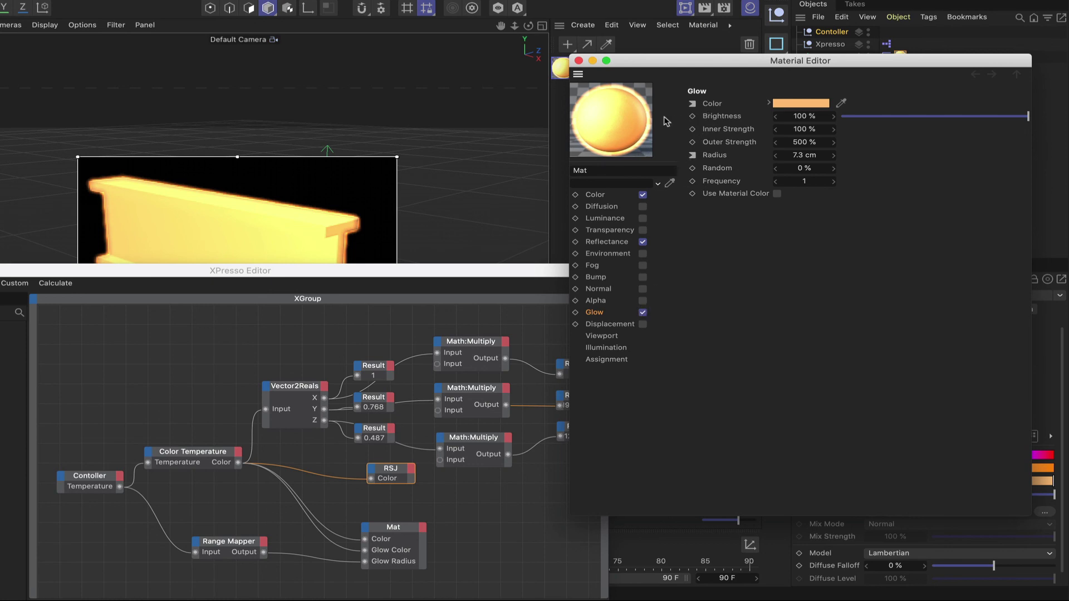
pyautogui.moveTo(472, 275); pyautogui.dragTo(438, 374)
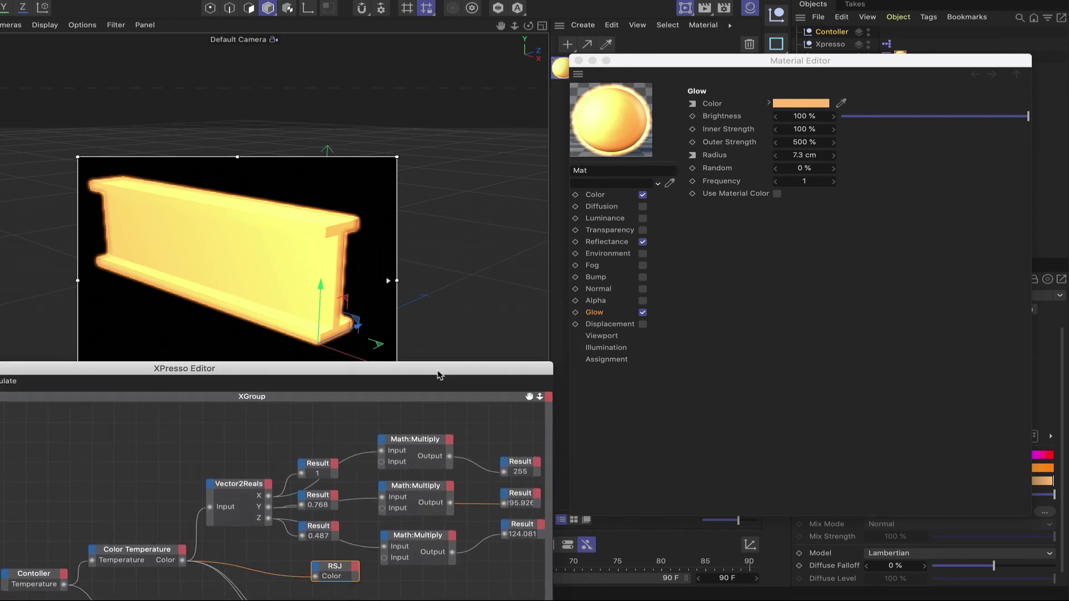
# Close the Material Editor and enlarge the XPresso window, positioning it up and right beside the beam.
pyautogui.click(578, 61)
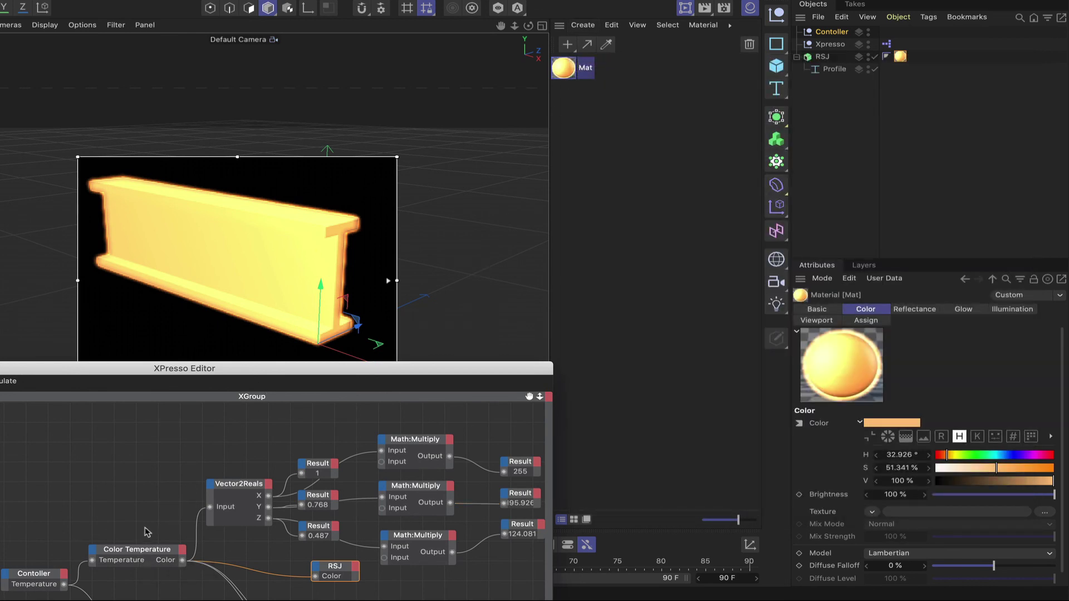
pyautogui.moveTo(242, 362); pyautogui.dragTo(269, 363)
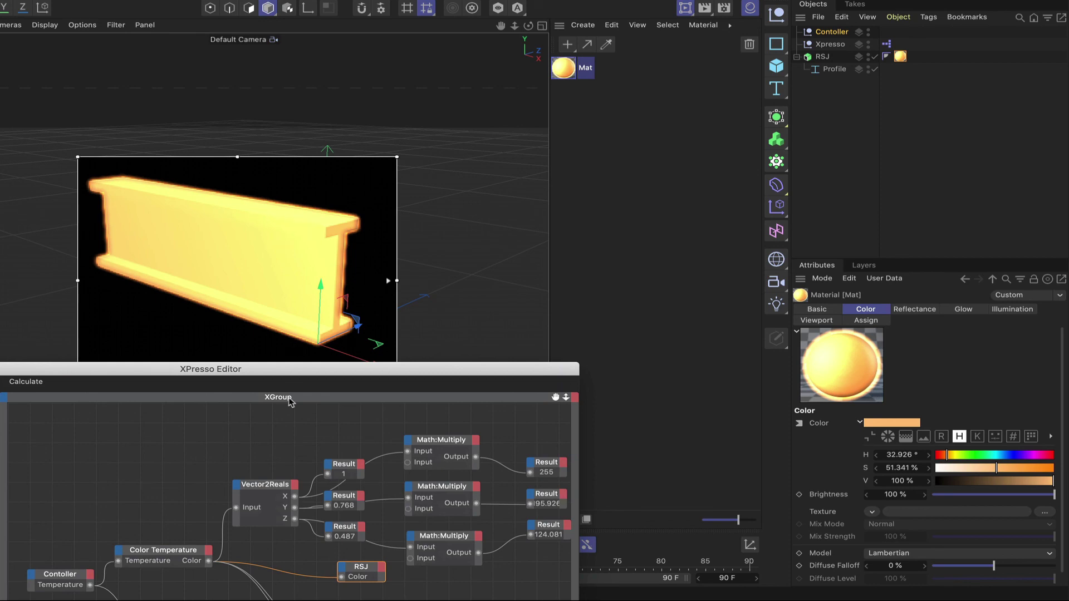
pyautogui.doubleClick(317, 369)
pyautogui.moveTo(551, 217); pyautogui.dragTo(814, 0)
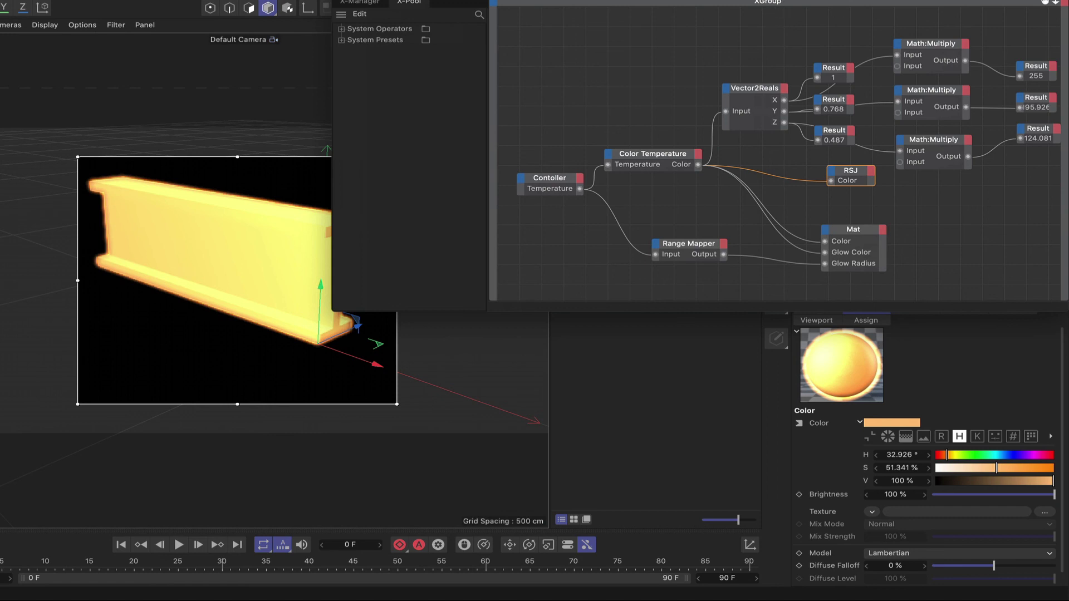
pyautogui.moveTo(723, 2); pyautogui.dragTo(747, 3)
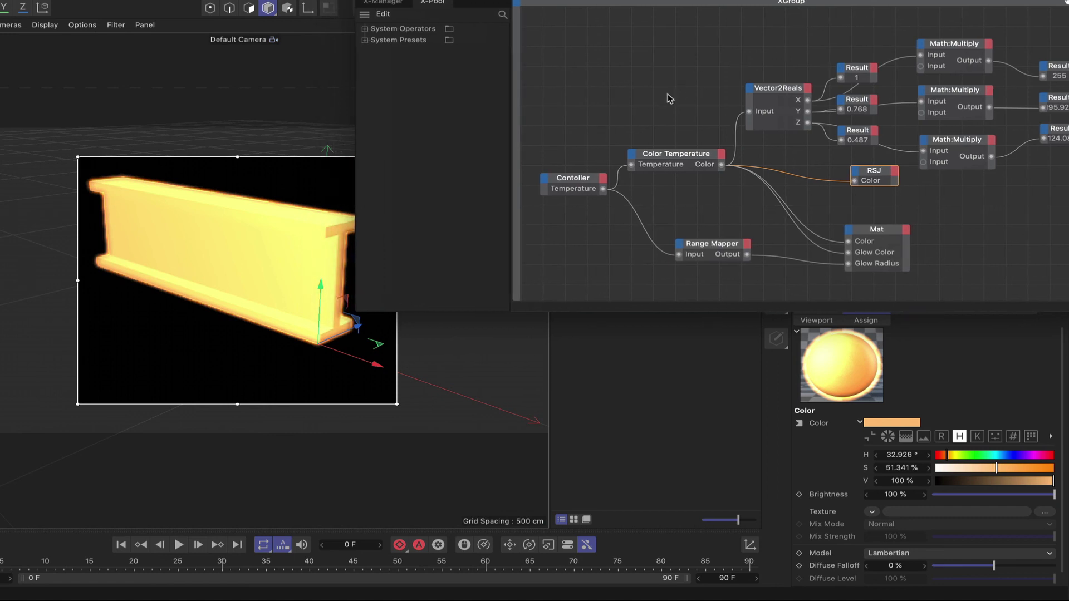